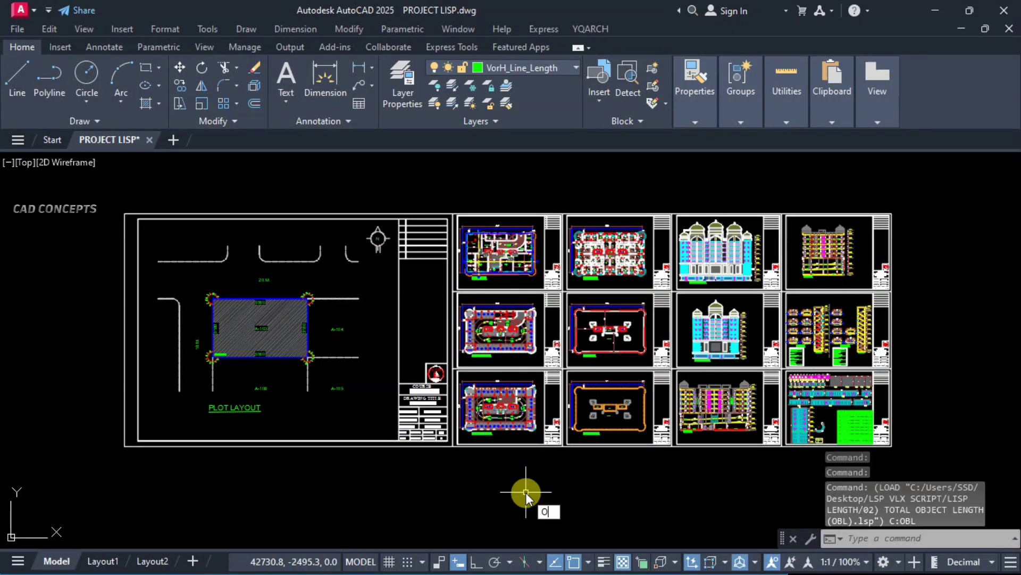
Run OBL on the blue boundary of plot A-103 and place the total length text above the A-104 label
text(OBL)
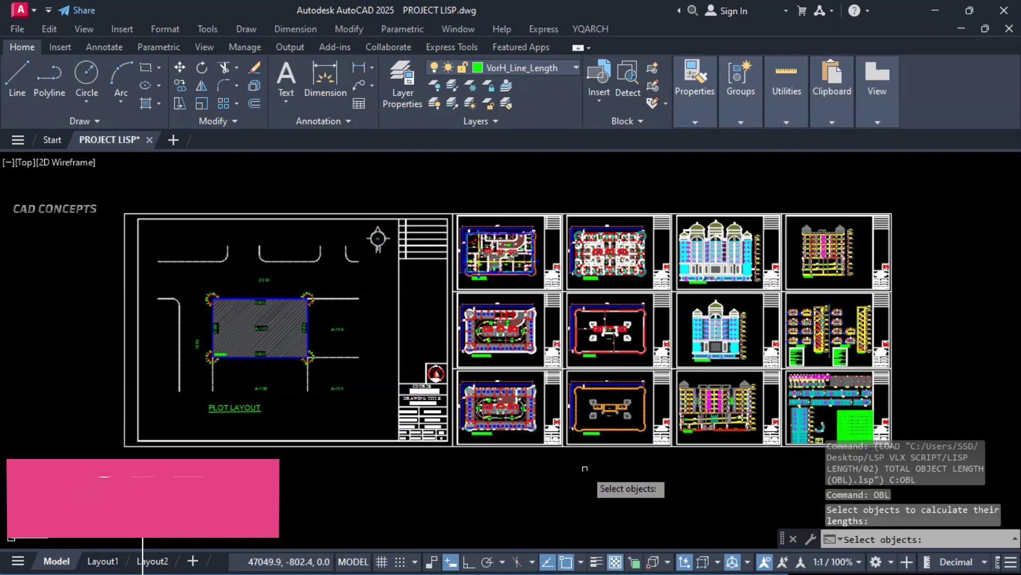
scroll(297, 301, up, 10)
scroll(312, 290, down, 4)
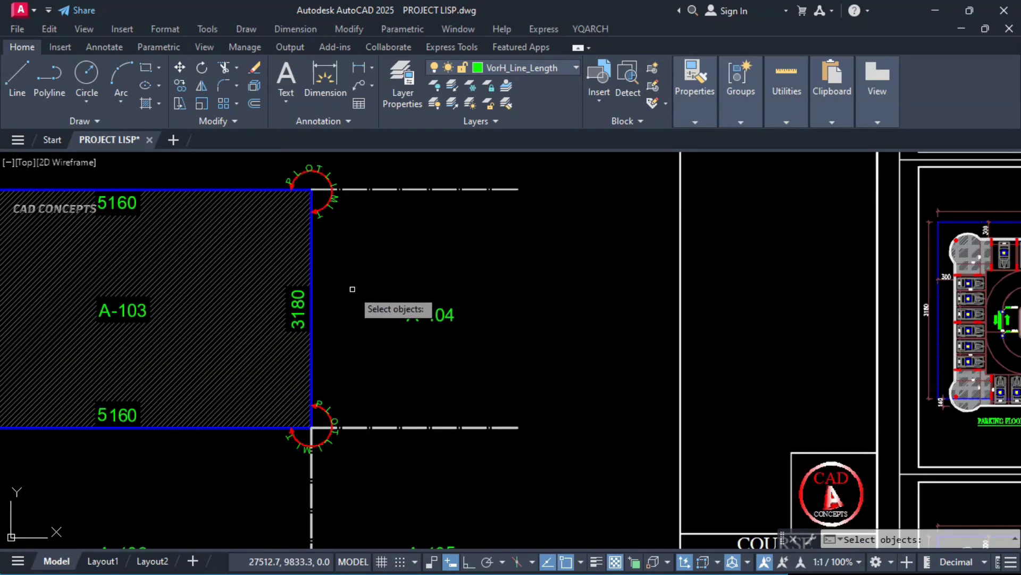
click(525, 280)
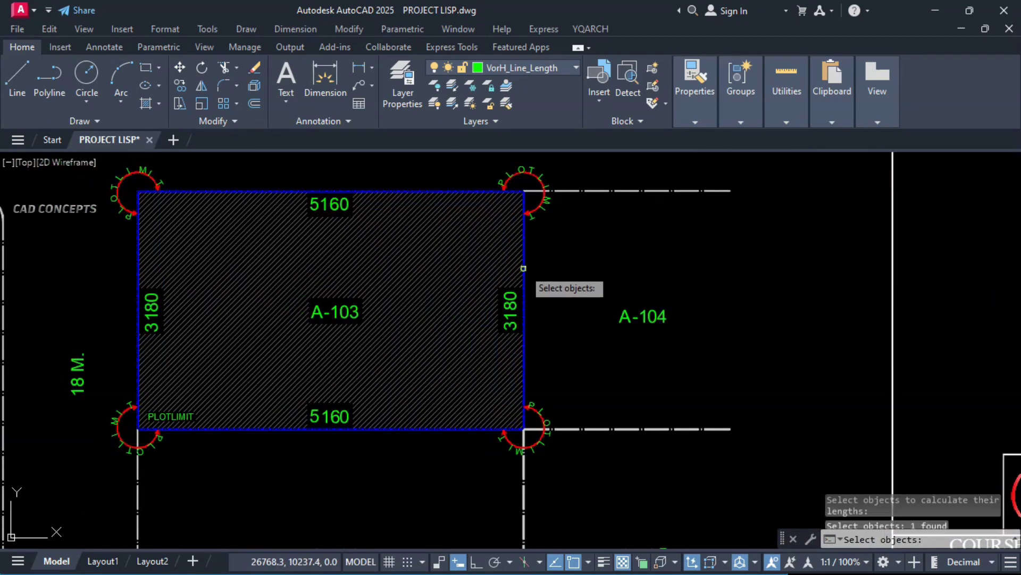
key(Return)
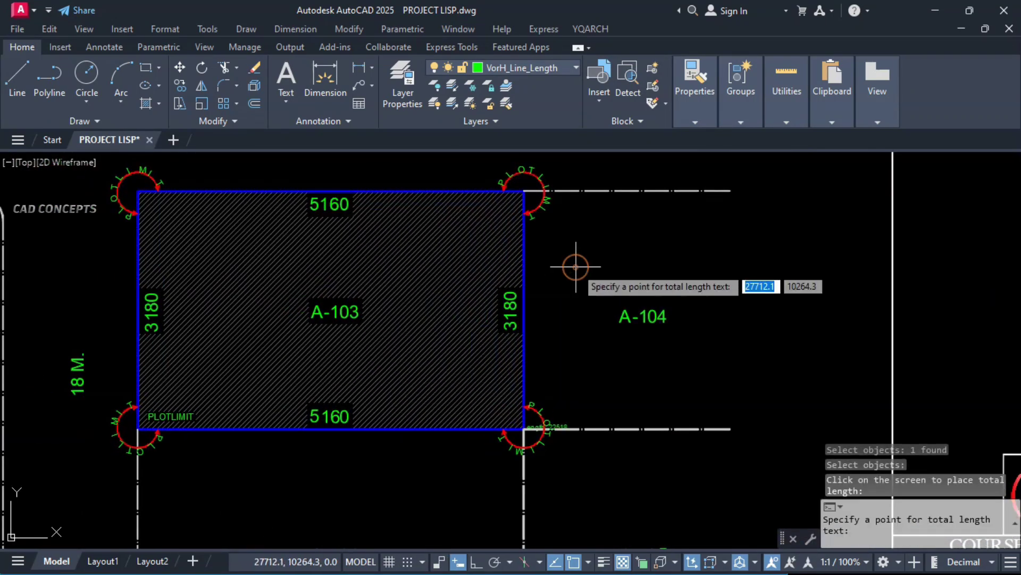
click(675, 277)
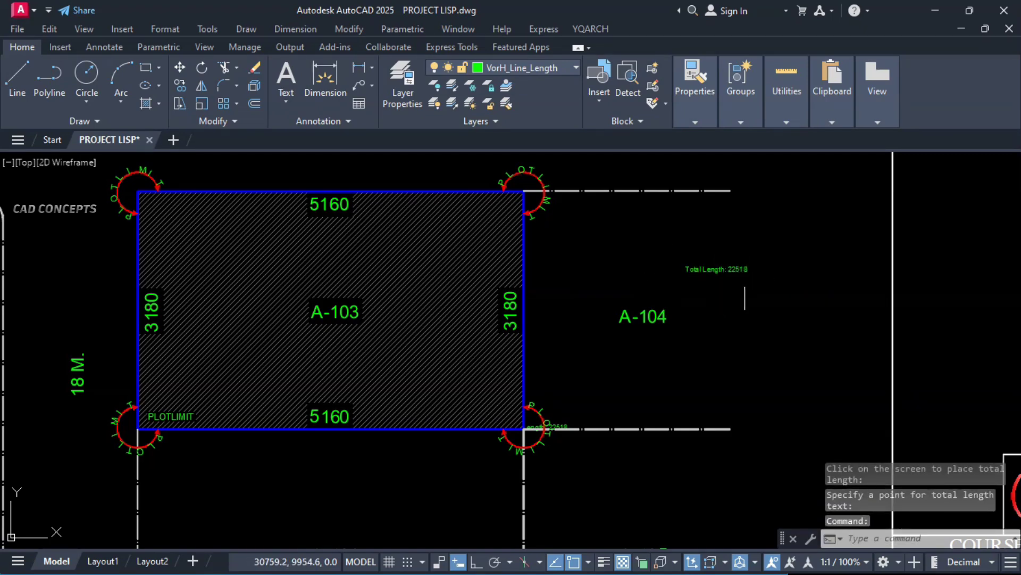
scroll(739, 284, up, 2)
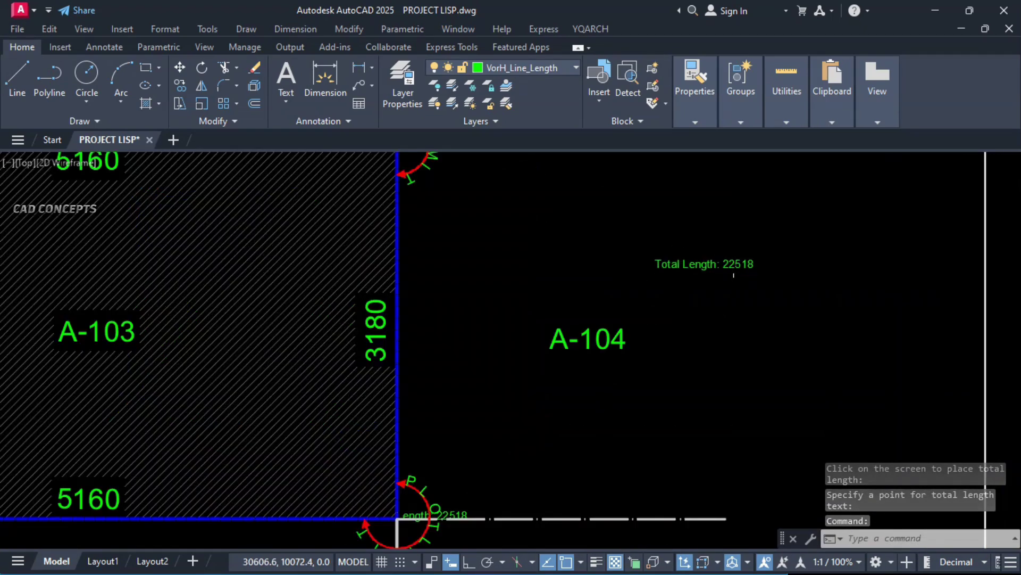
scroll(479, 338, down, 2)
Copy the ground floor plan's two blue outlines and driveway centreline, plus the typical floor plan's red outline, into the empty space above the sheets
scroll(479, 338, down, 4)
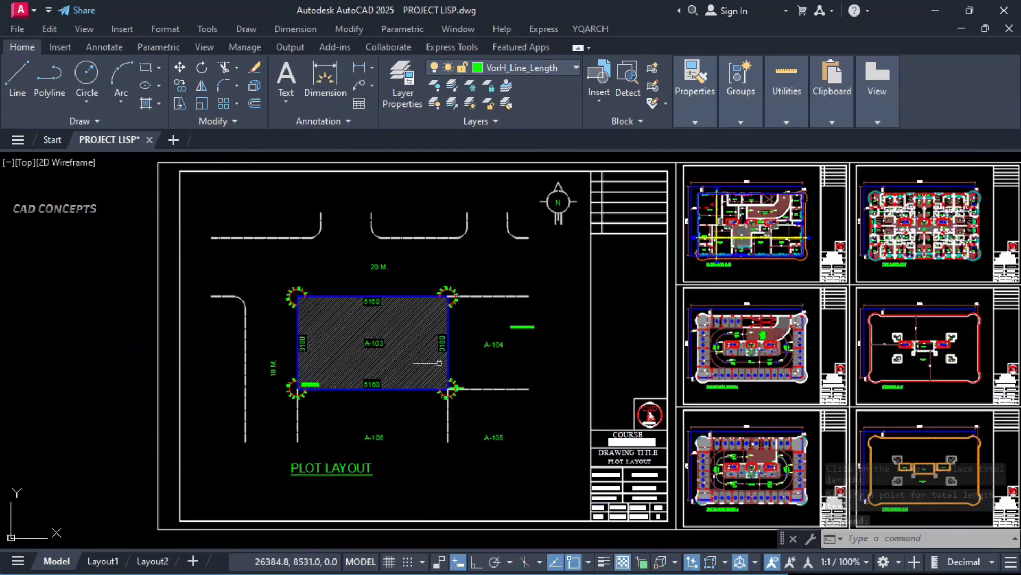
scroll(562, 309, up, 6)
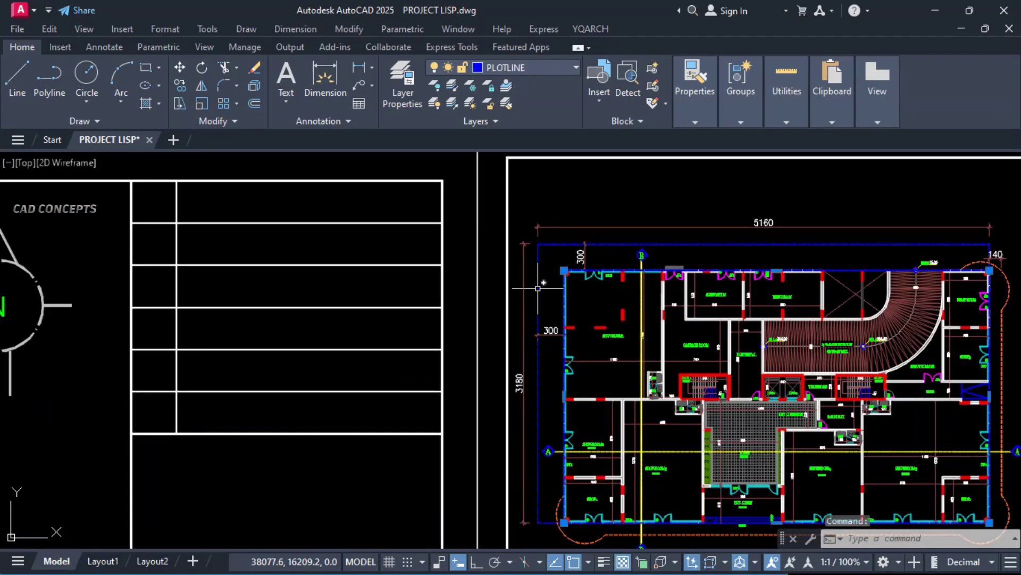
click(538, 289)
middle_drag(678, 343, 408, 306)
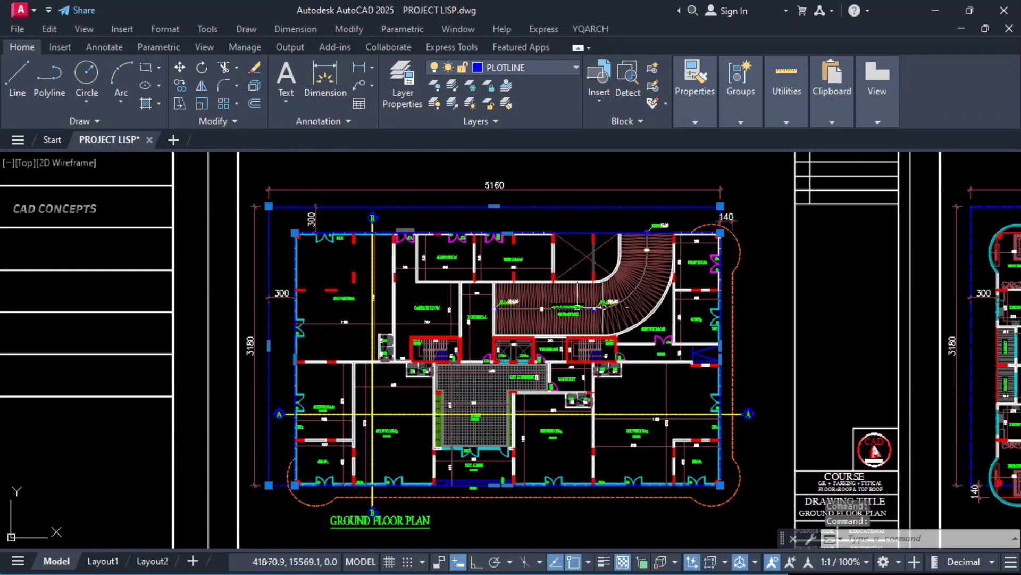
scroll(610, 302, up, 3)
scroll(610, 301, down, 6)
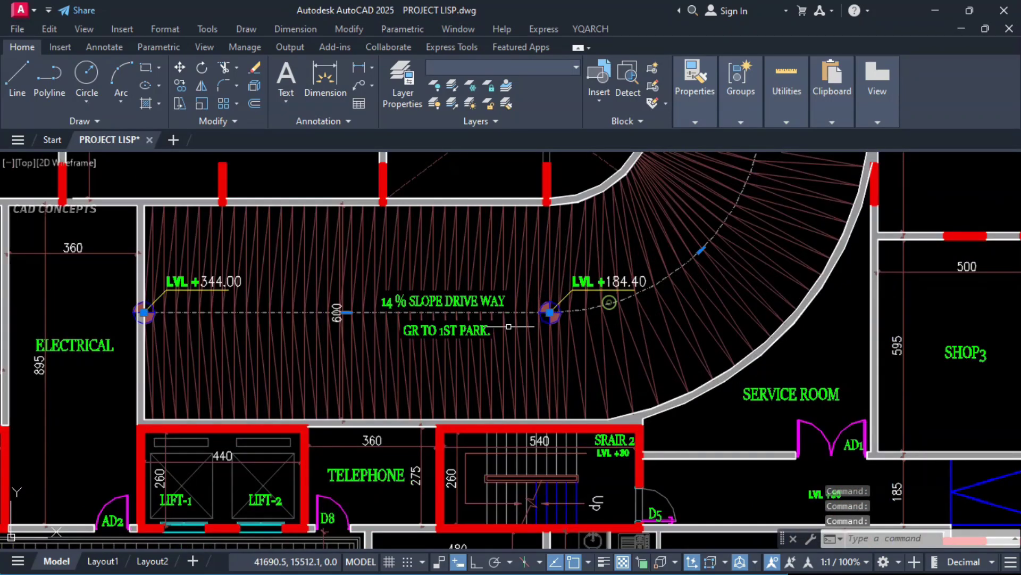
middle_drag(658, 369, 579, 351)
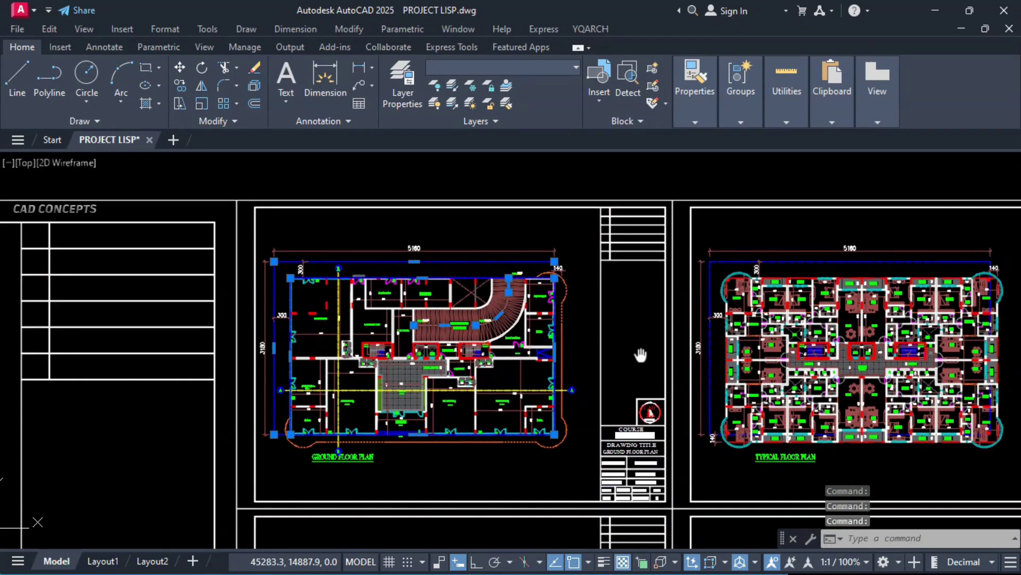
scroll(664, 280, up, 2)
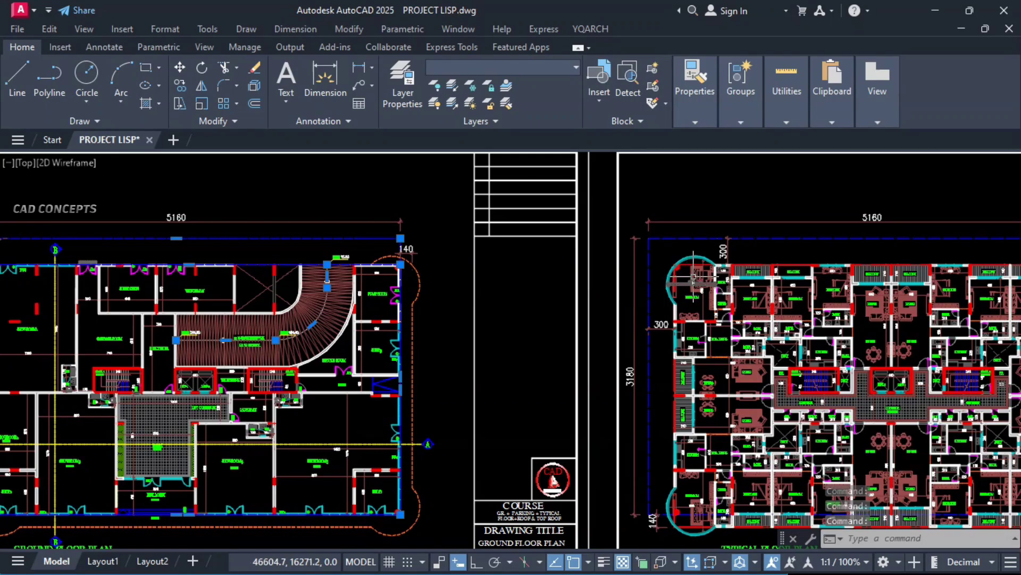
scroll(693, 277, up, 3)
scroll(564, 320, up, 2)
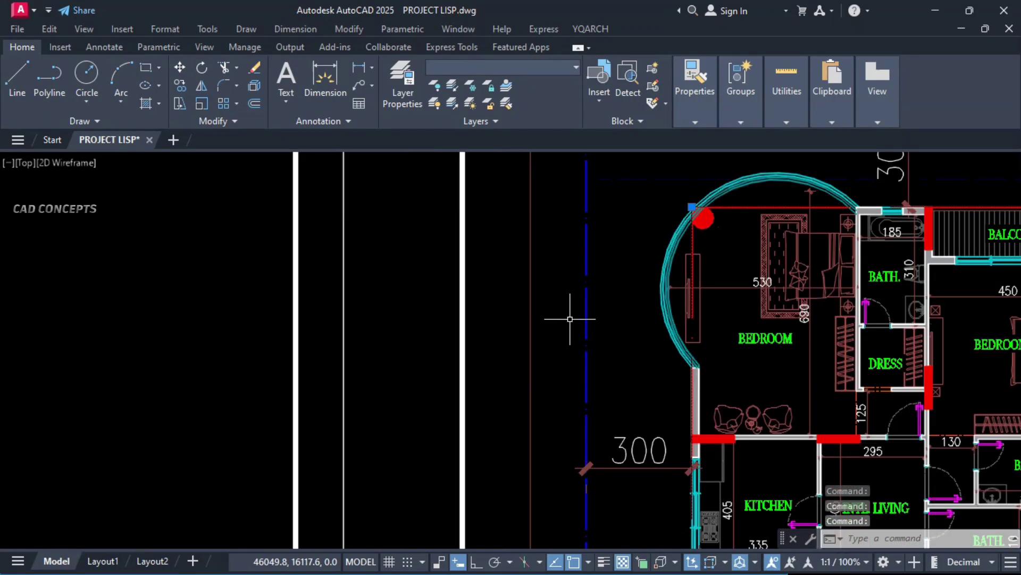
scroll(585, 346, down, 7)
scroll(638, 330, down, 4)
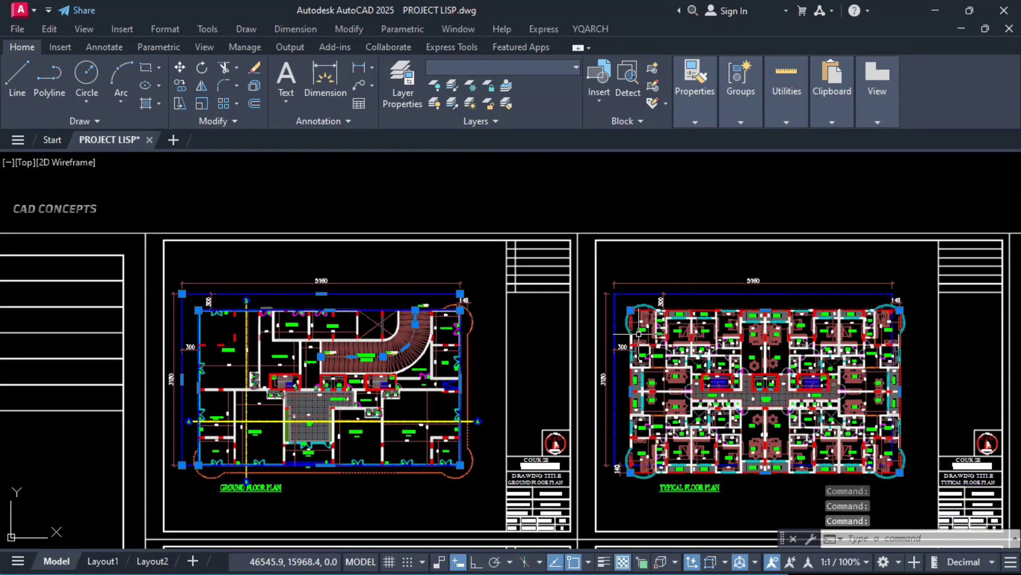
scroll(639, 337, up, 1)
scroll(630, 367, down, 1)
text(co)
key(Return)
middle_drag(458, 287, 350, 495)
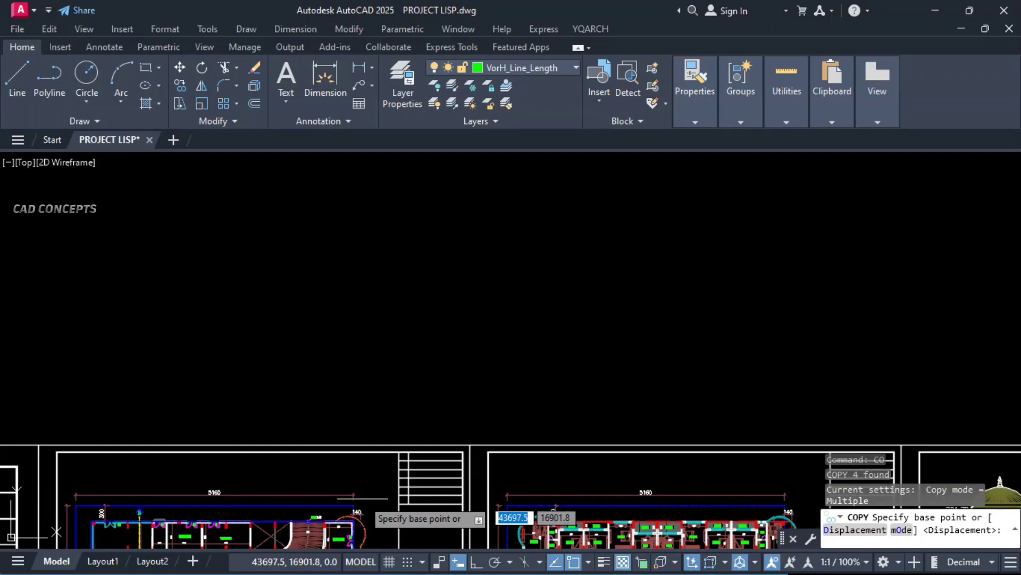
click(354, 496)
mouse_move(516, 185)
middle_down()
mouse_move(404, 315)
mouse_move(410, 279)
middle_up()
click(433, 236)
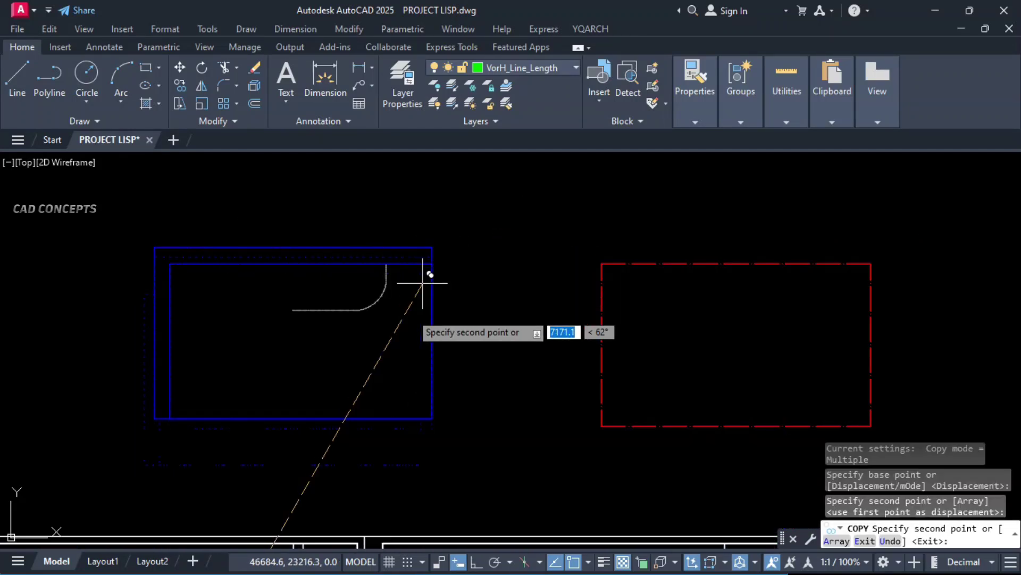
key(Escape)
middle_drag(412, 306, 395, 289)
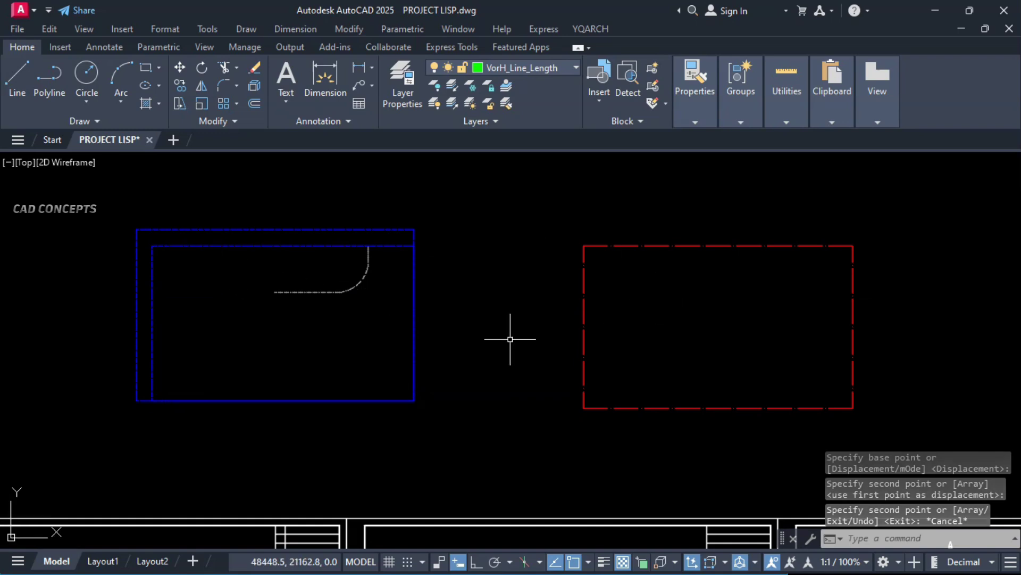
Run OBL on all four copied polylines and place the total length text below the gap between the blue and red outlines
text(OB)
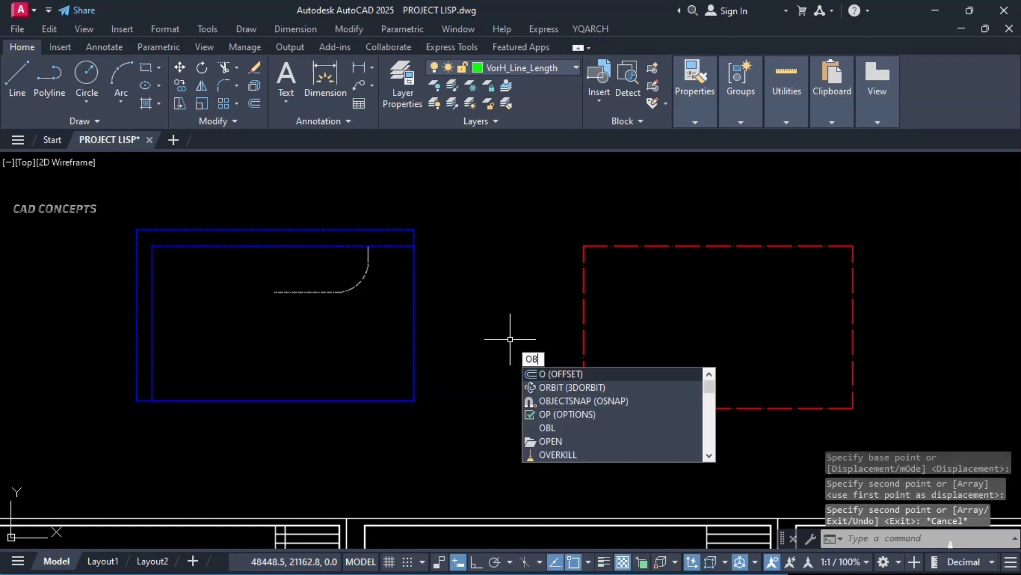
text(L)
click(546, 376)
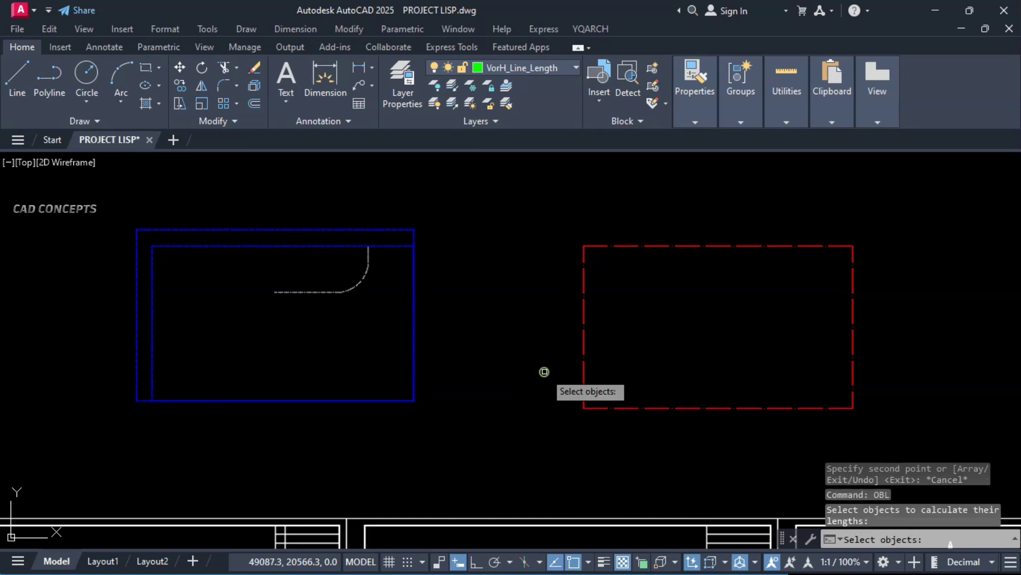
click(102, 454)
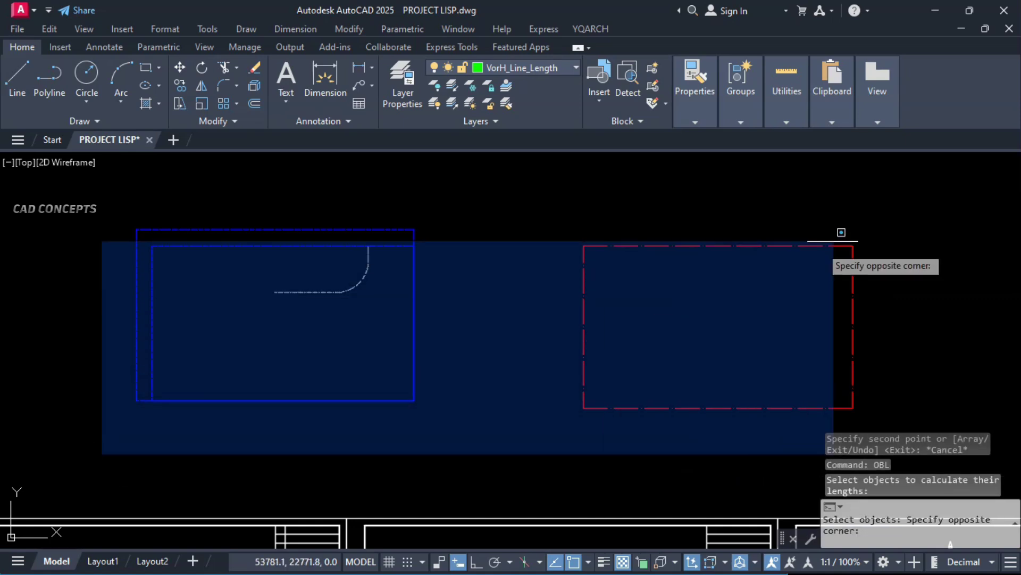
click(938, 196)
key(Return)
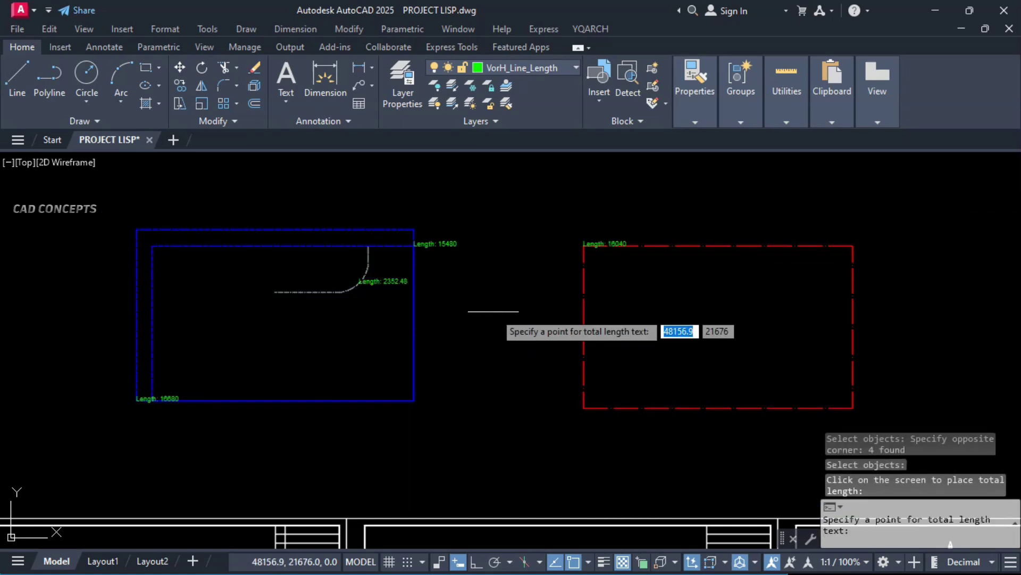
click(444, 417)
Examine the individual length labels by selecting each copied polyline in turn, and review the total length text
scroll(167, 392, up, 2)
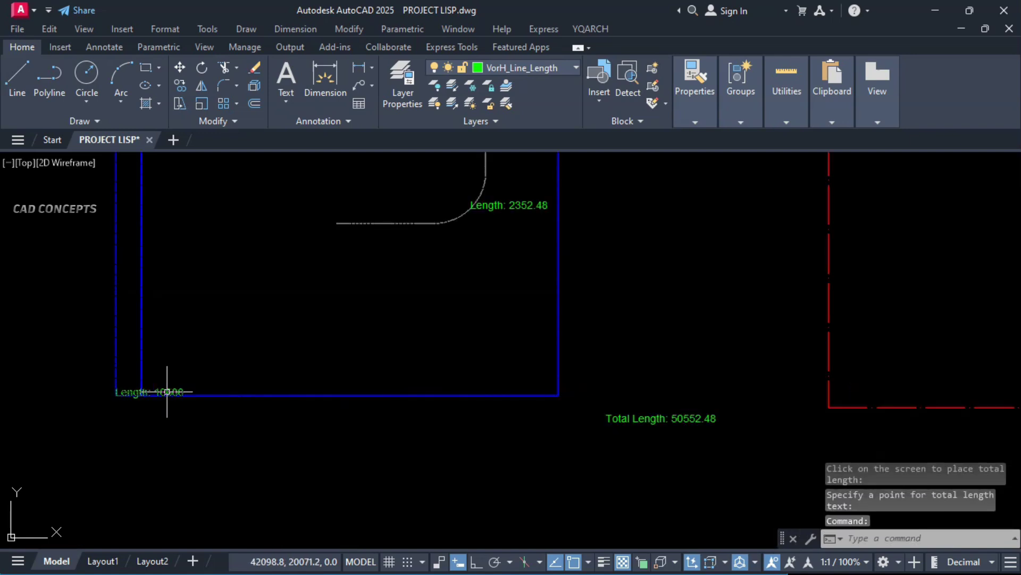
click(115, 358)
middle_drag(285, 352, 244, 429)
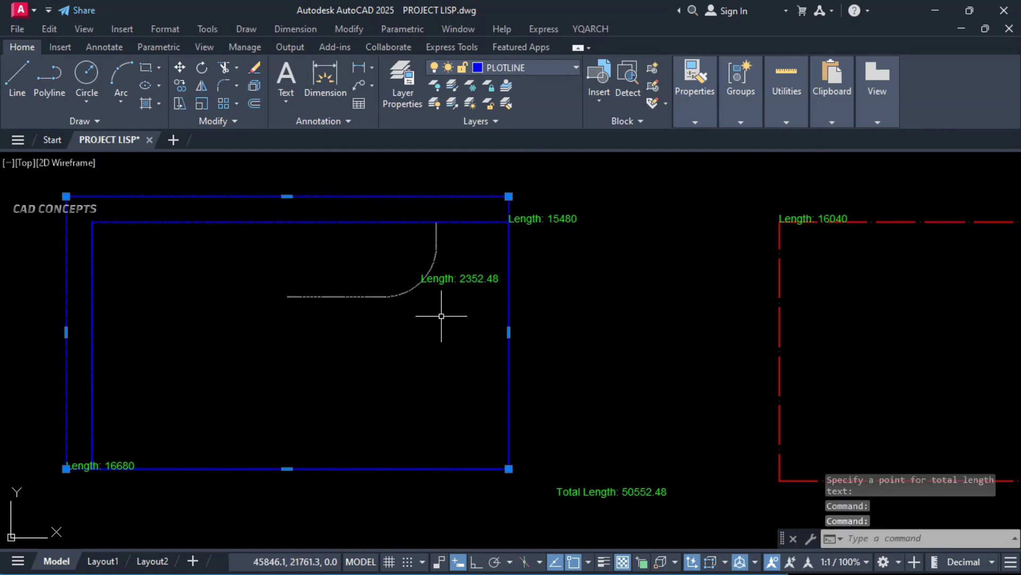
click(468, 281)
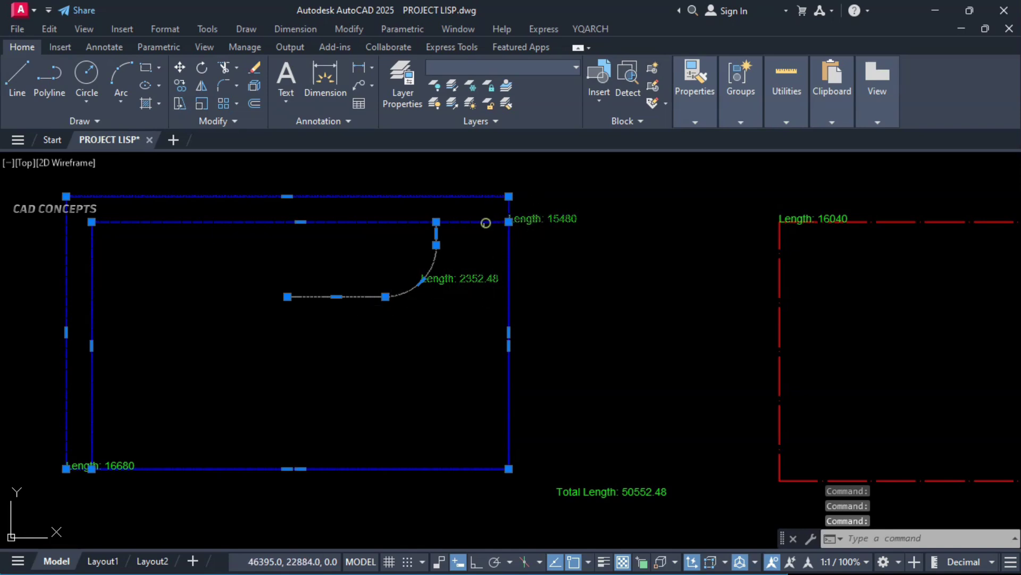
middle_drag(485, 223, 394, 225)
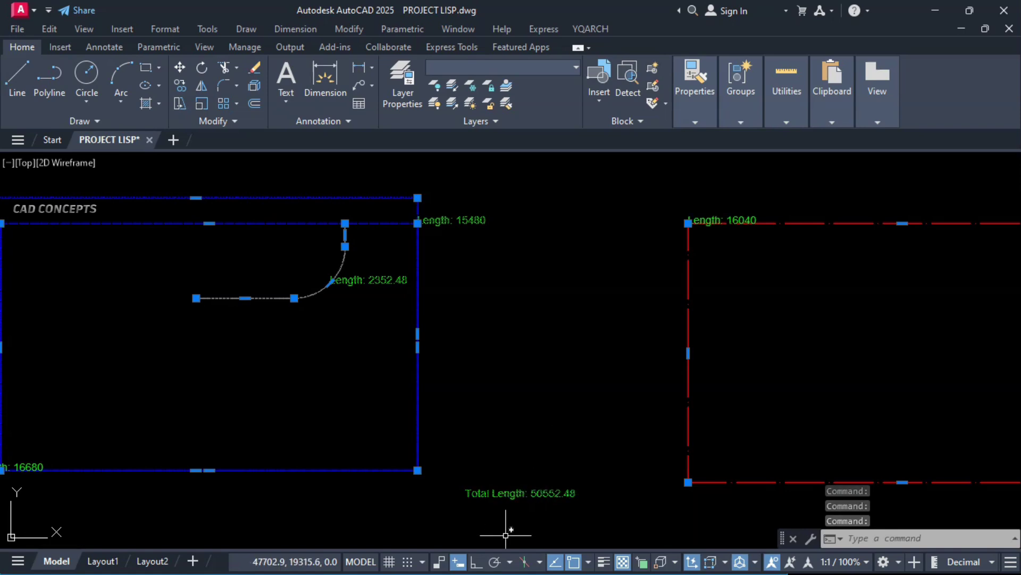
key(Escape)
key(Escape)
key(Escape)
Select all the copied polylines together with their length labels and total length text
scroll(659, 320, down, 2)
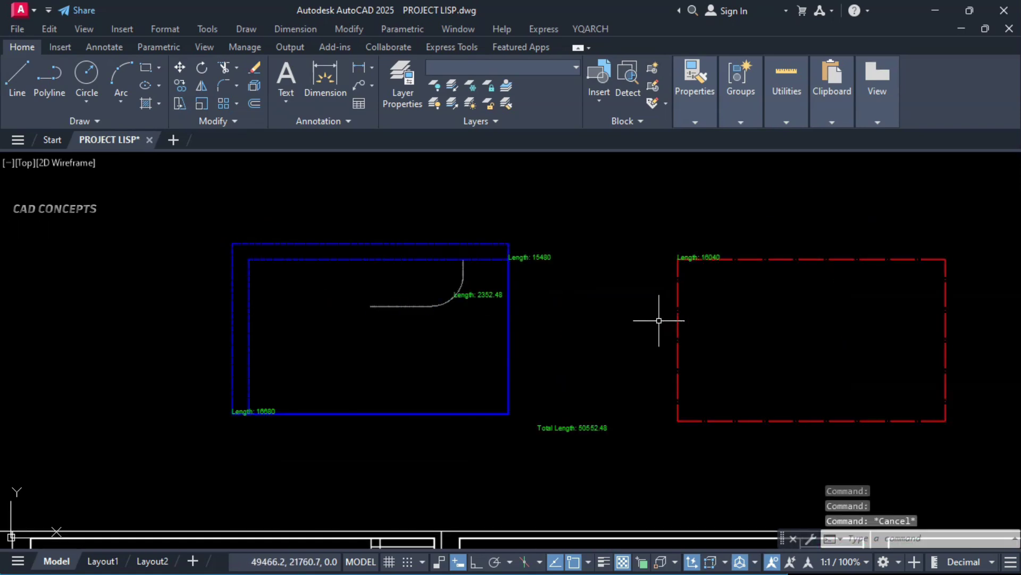
click(205, 486)
click(938, 239)
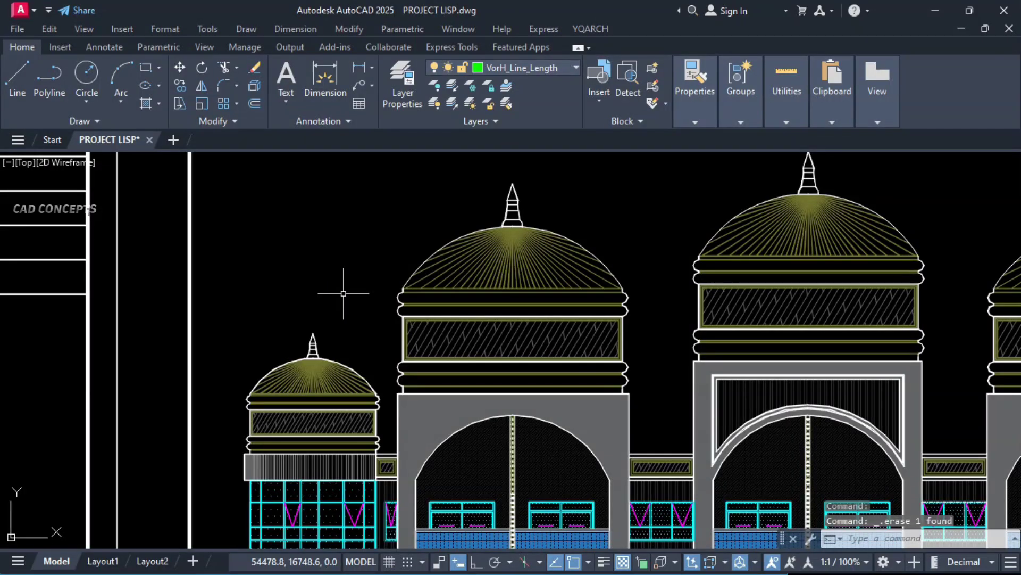
Run TLEN on the smallest dome's outer curve in the elevation and place the total length text above its spire
text(TLEN)
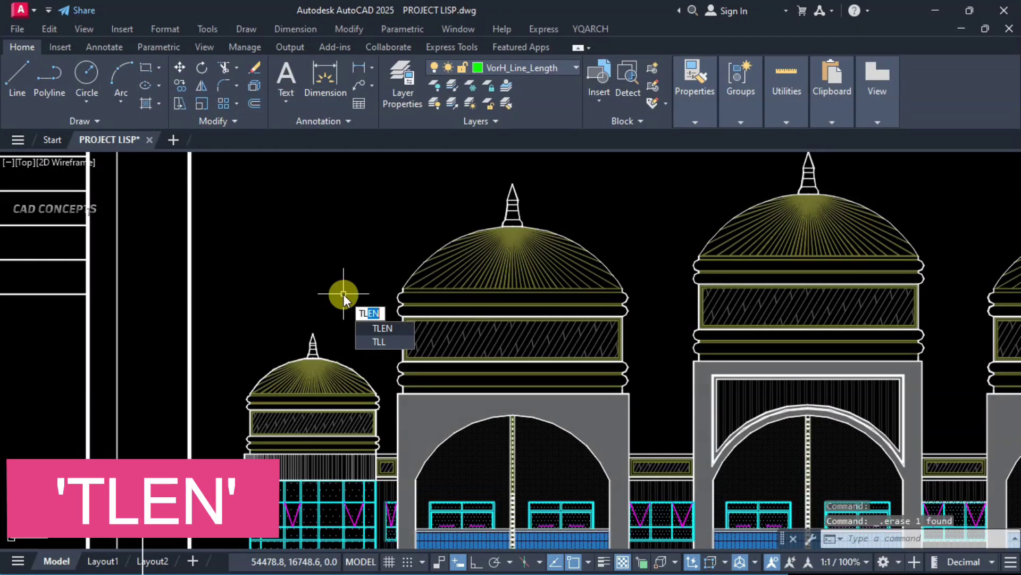
click(375, 328)
scroll(358, 363, up, 6)
click(321, 383)
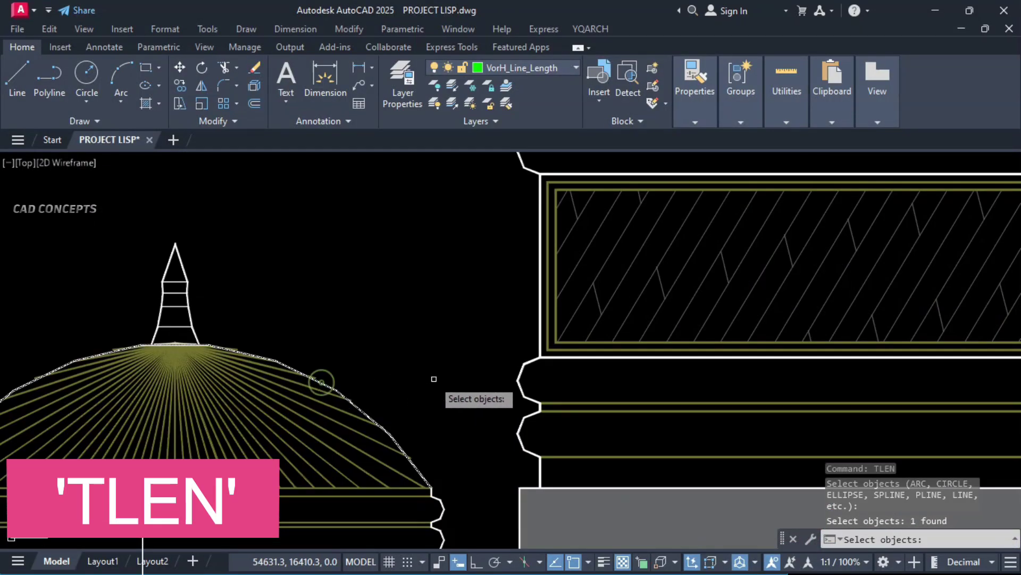
scroll(440, 378, down, 4)
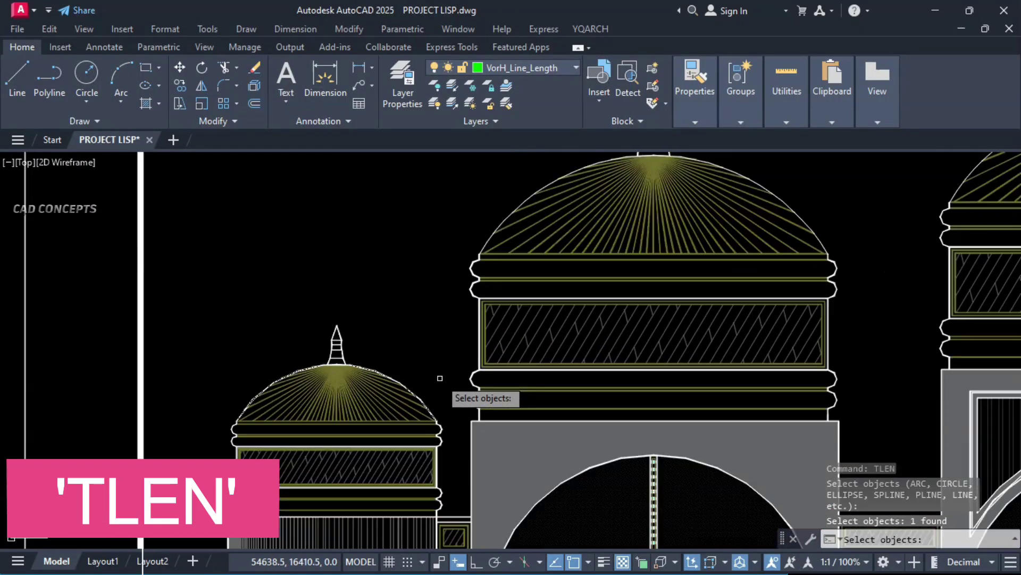
key(Return)
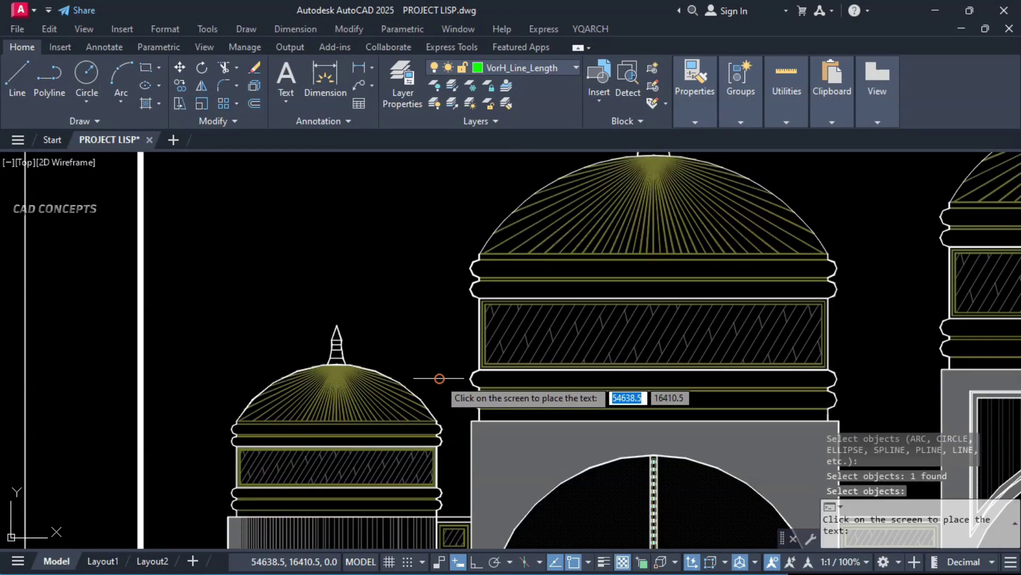
click(236, 276)
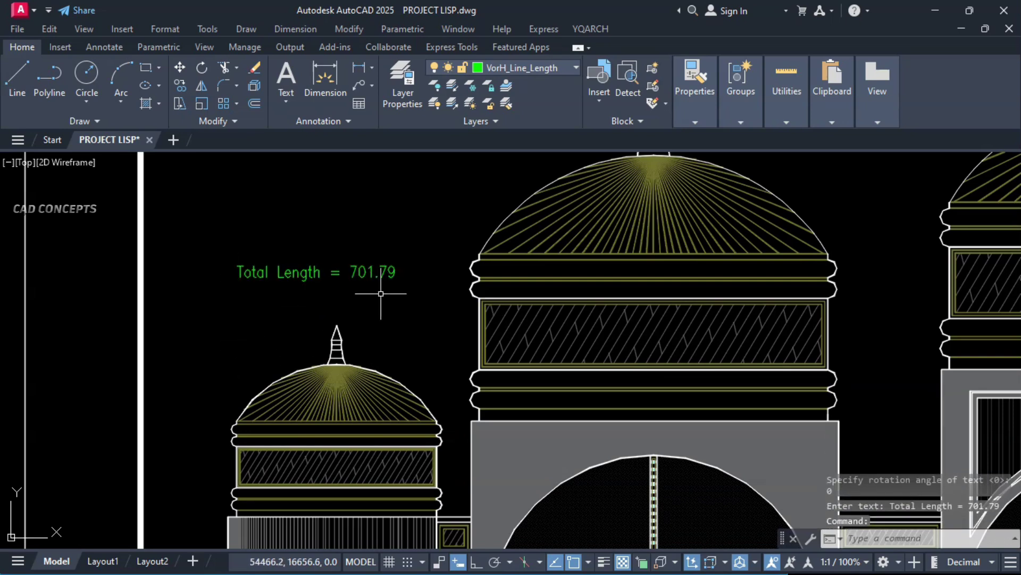
Run TLEN on the outer curves of all five domes and place the total length text above the large dome on the elevation's east end
key(Return)
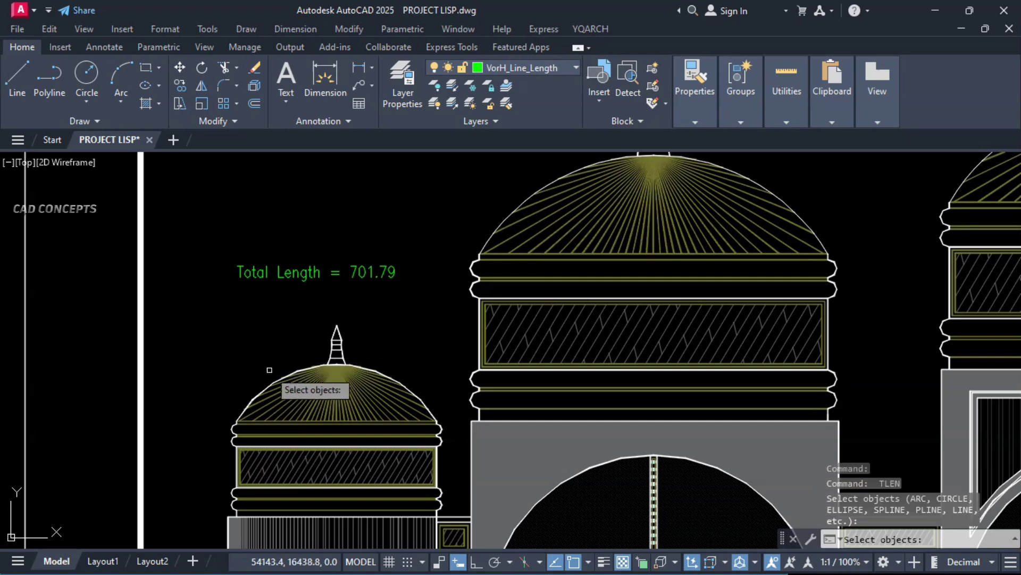
click(274, 381)
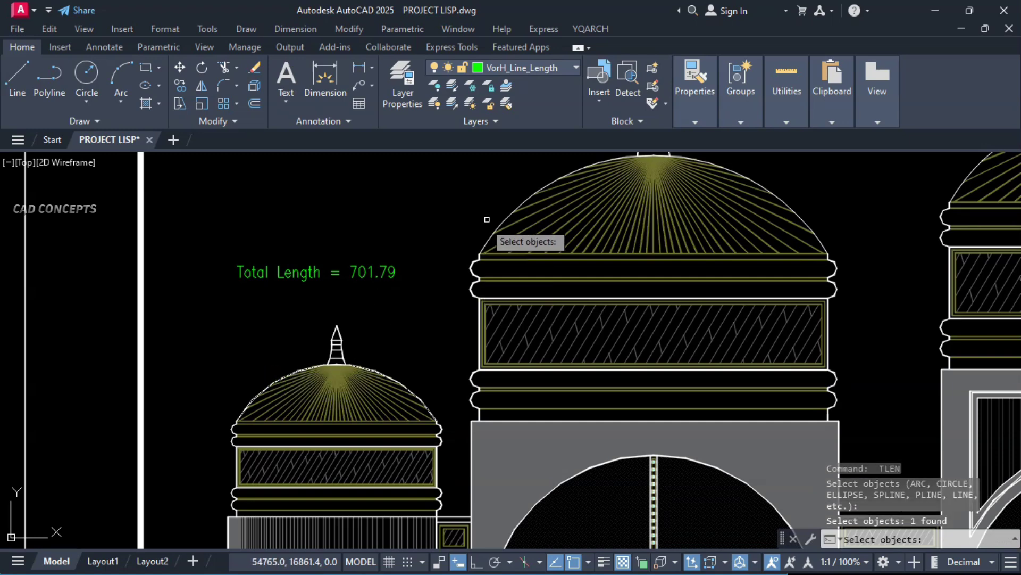
click(505, 218)
middle_drag(714, 275, 356, 344)
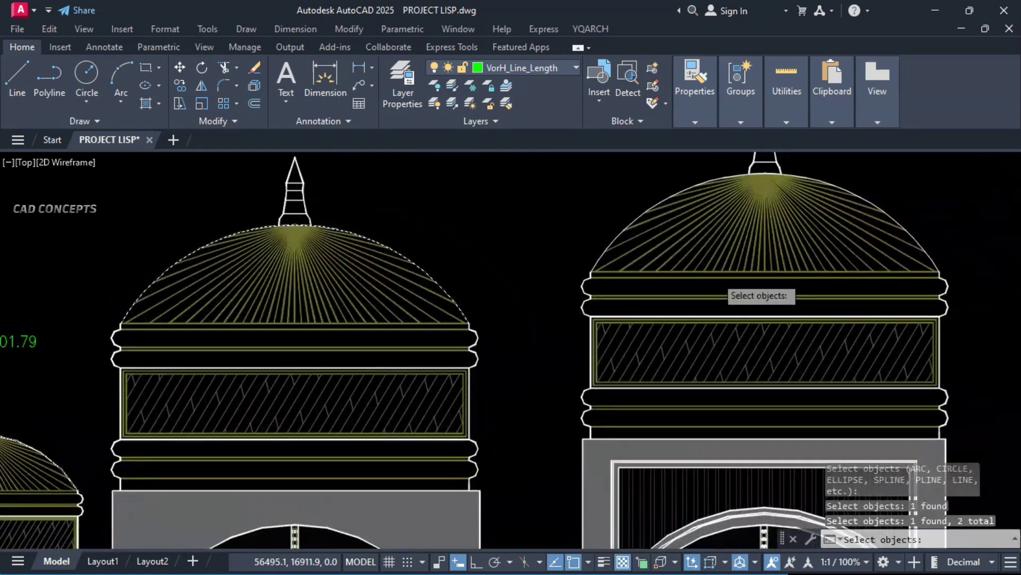
click(631, 219)
scroll(601, 269, down, 3)
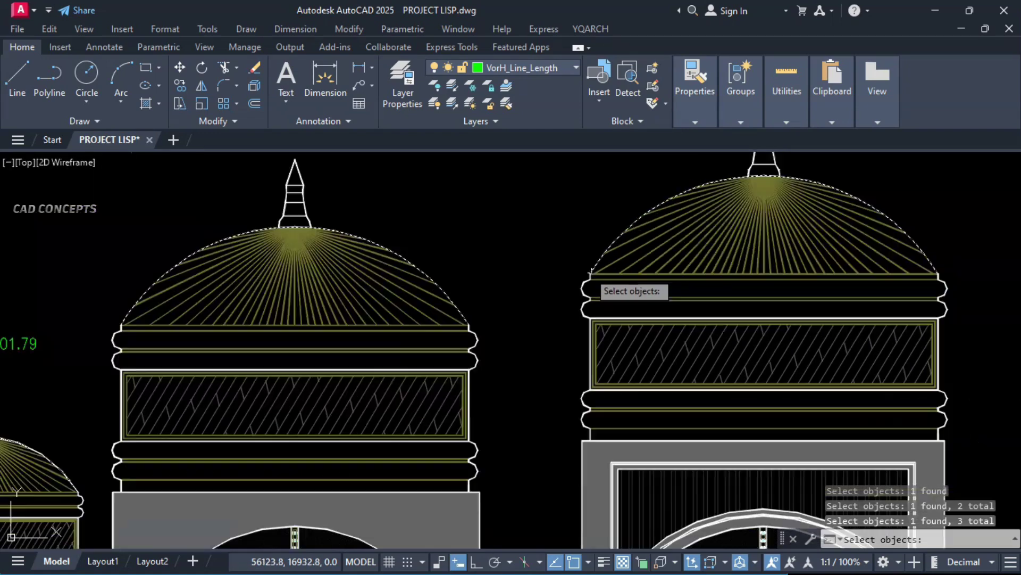
click(792, 271)
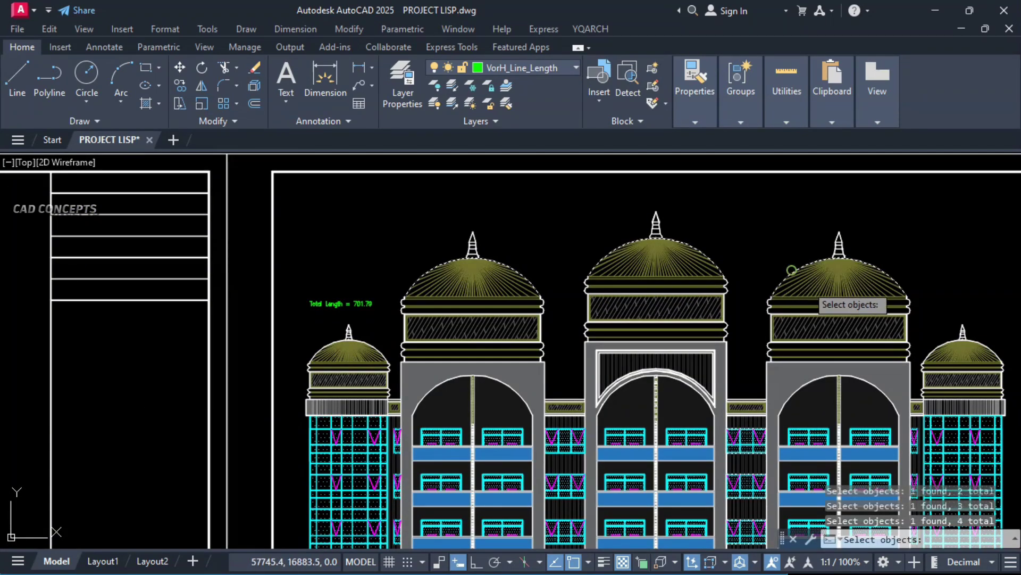
scroll(948, 343, up, 5)
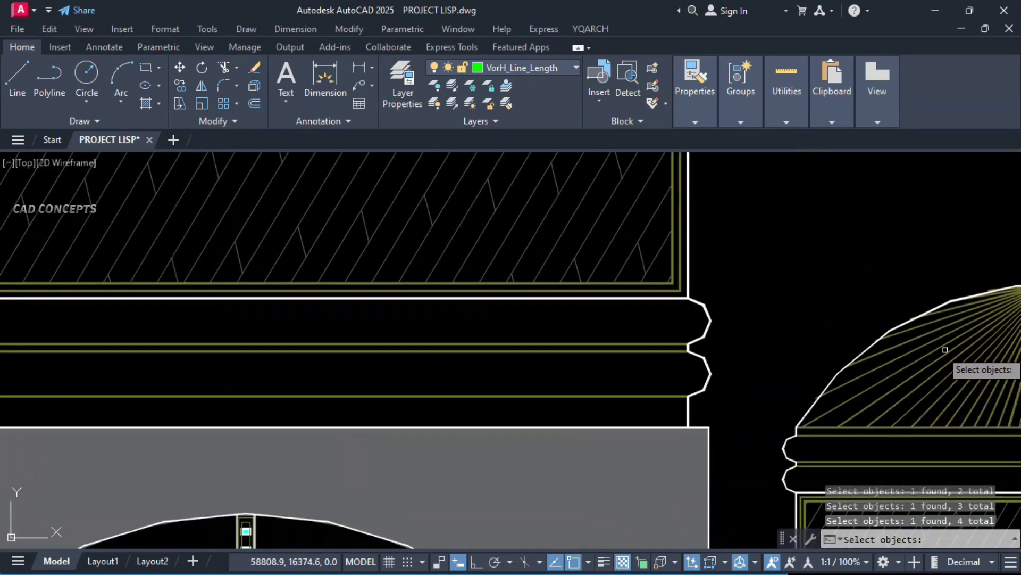
click(874, 343)
scroll(878, 367, down, 6)
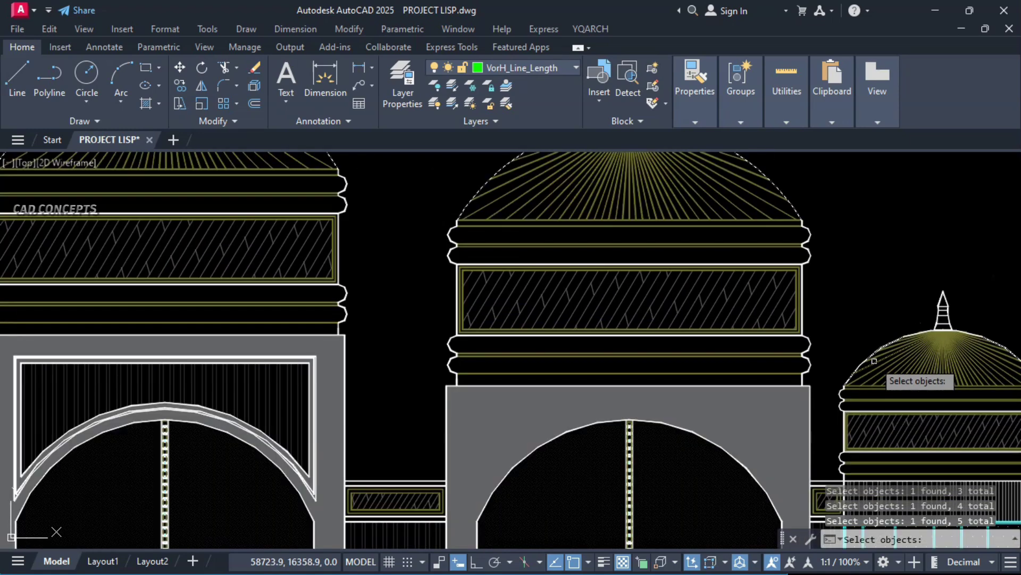
key(Return)
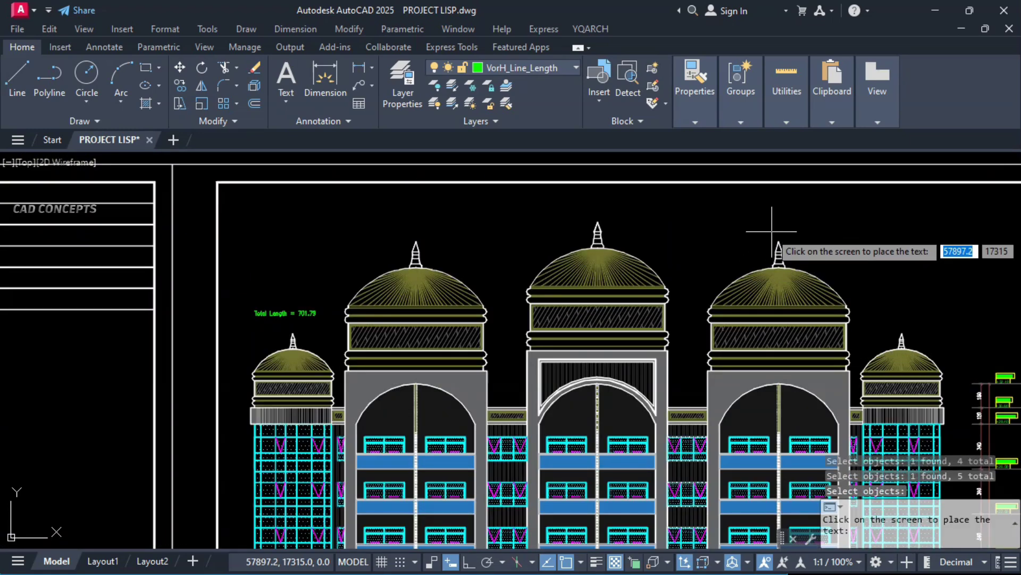
click(806, 227)
scroll(848, 233, up, 2)
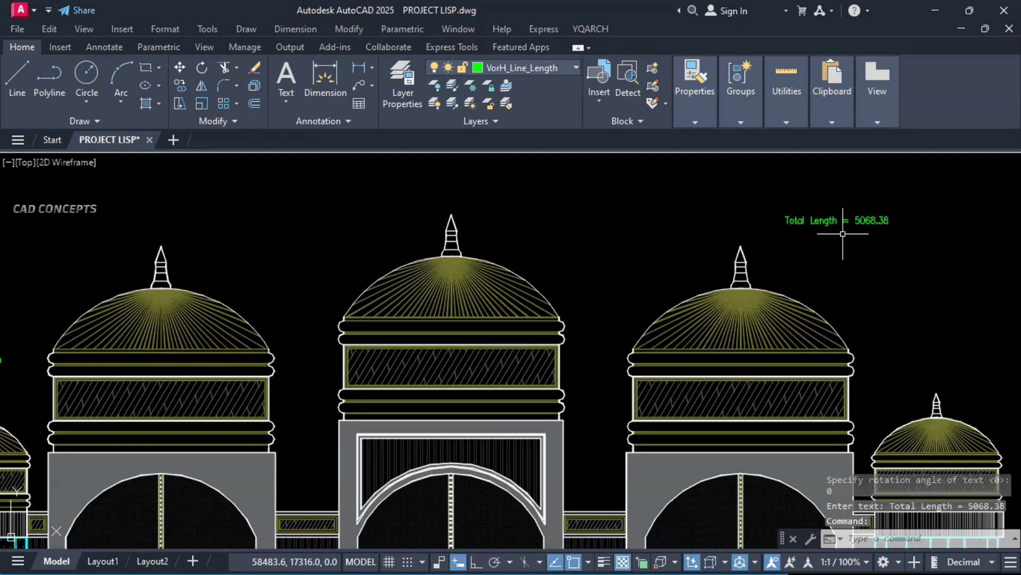
Run TLEN on the seven hatched rectangular panels of the lower facade and place the total length text just below the "760" text
middle_drag(526, 288, 825, 217)
middle_drag(544, 432, 381, 186)
middle_drag(592, 461, 446, 212)
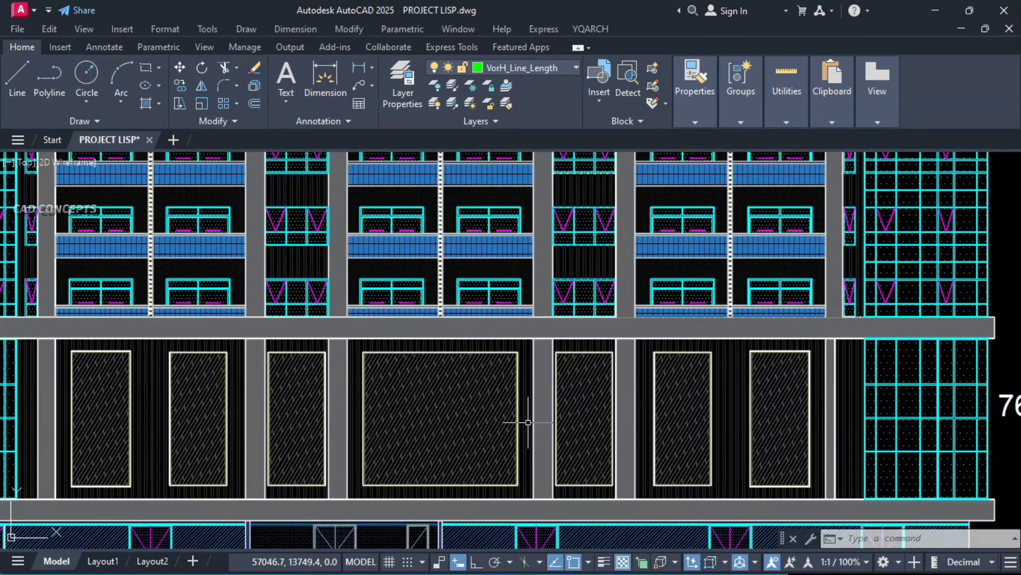
text(TLEN)
key(Return)
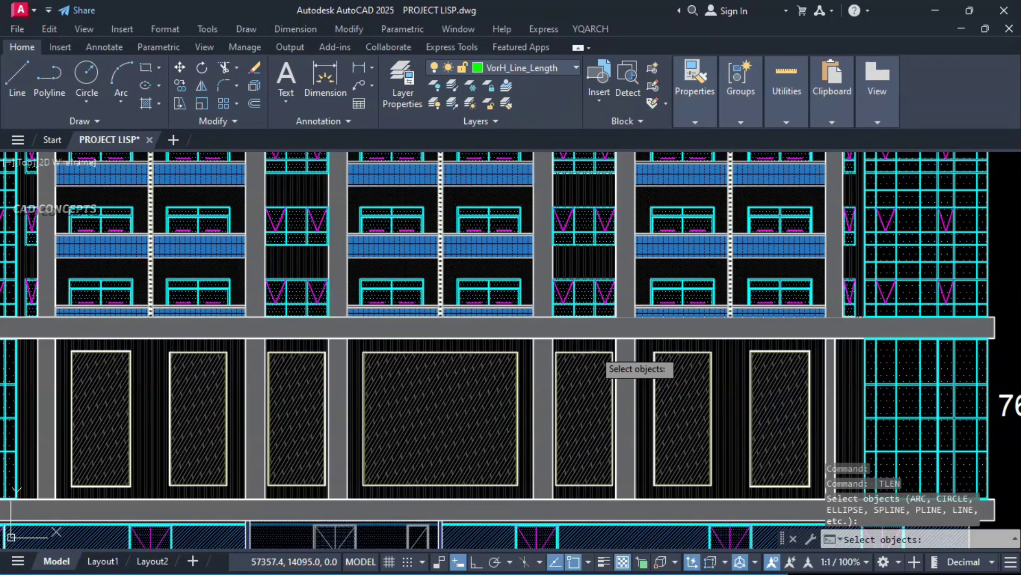
click(594, 351)
click(692, 352)
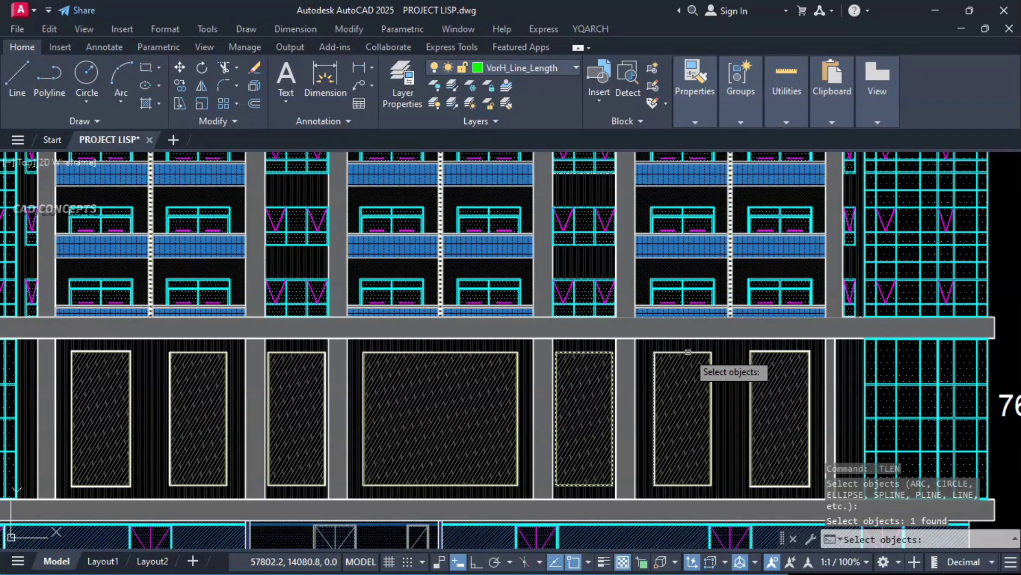
click(789, 351)
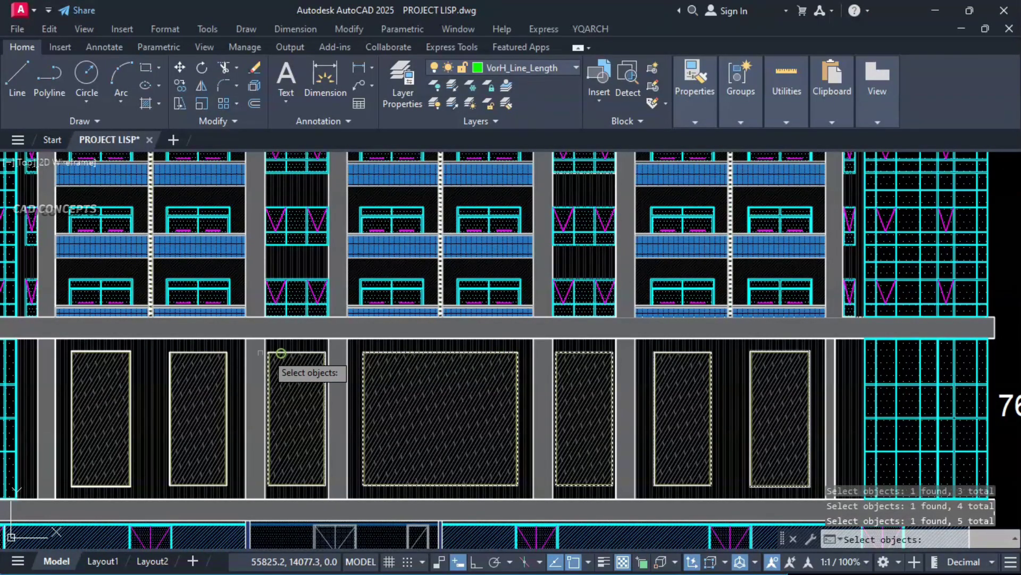
click(200, 351)
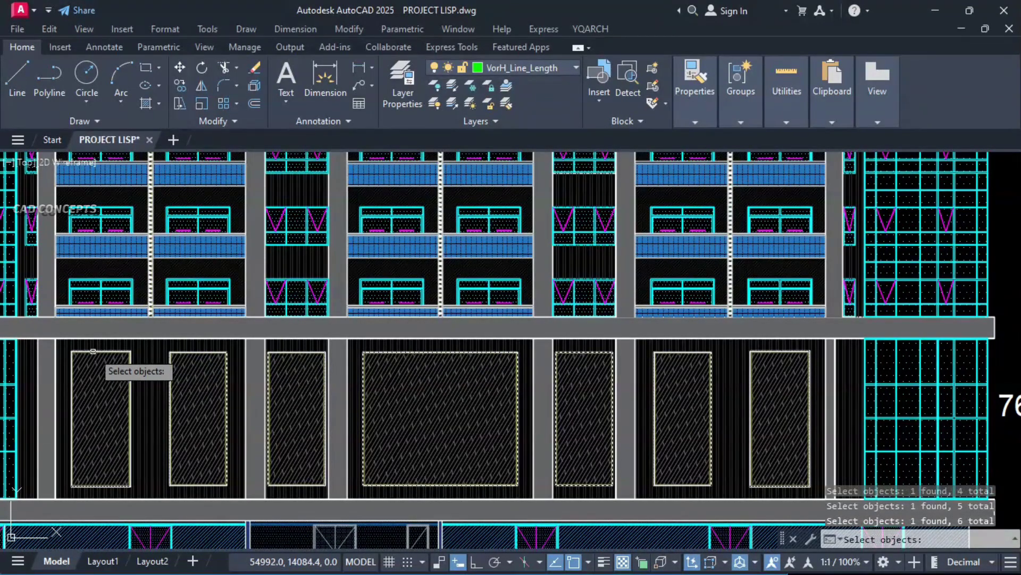
click(93, 351)
key(Return)
middle_drag(503, 381, 269, 322)
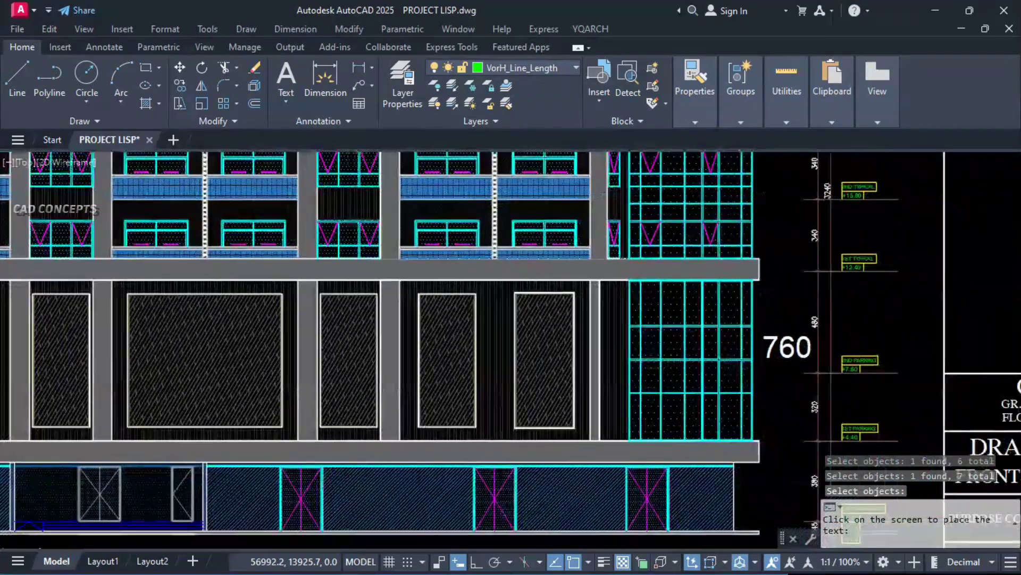
click(769, 393)
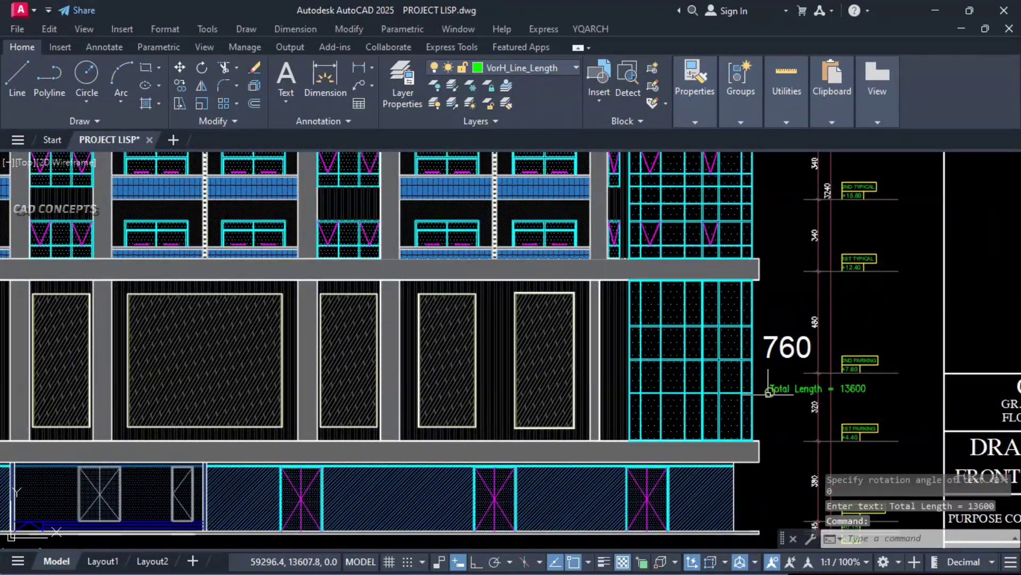
scroll(806, 417, up, 4)
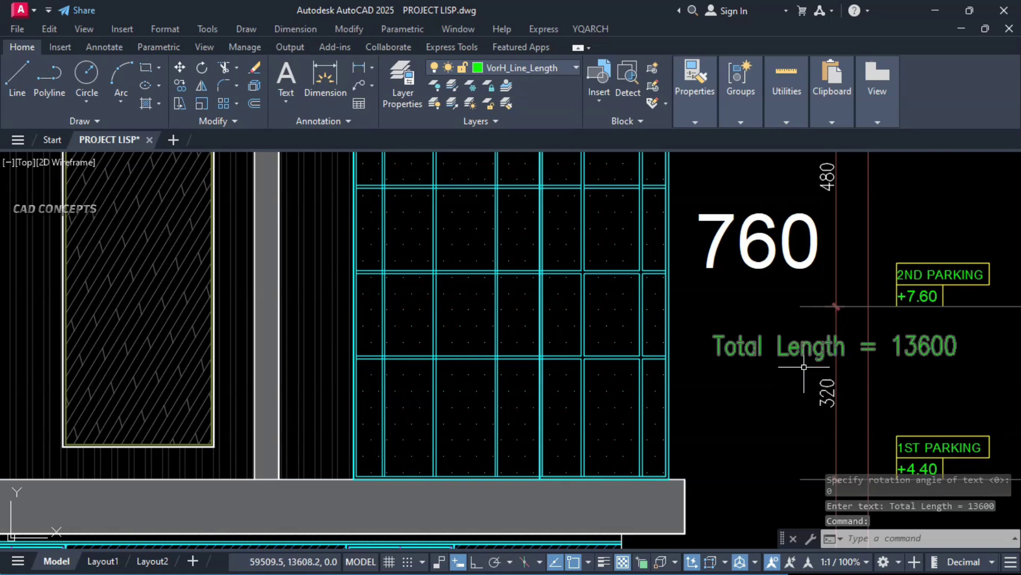
Delete the seven panels' total length text together with the "760" text beside the elevation
click(877, 382)
click(722, 234)
key(Delete)
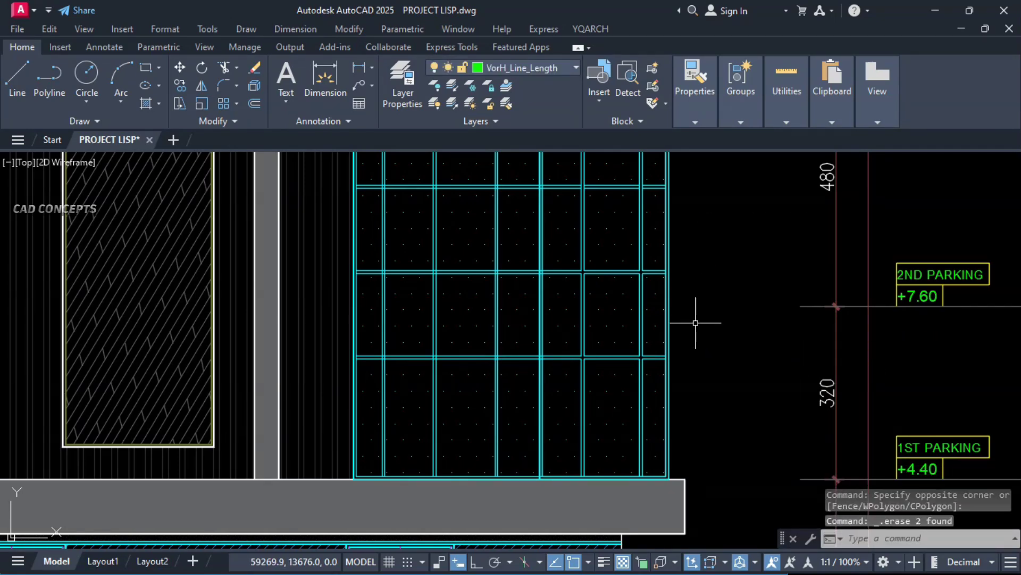
Run TLEN on a window selection across the hatched-panel level and place the total length text below the front elevation's ground line
scroll(691, 362, down, 2)
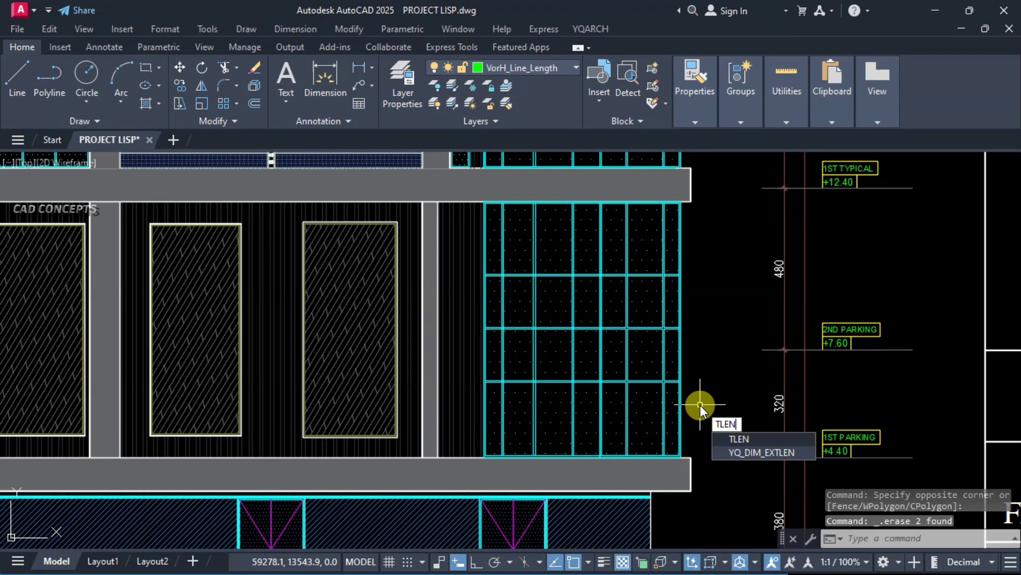
key(Return)
scroll(721, 372, up, 2)
scroll(722, 375, down, 2)
scroll(722, 375, down, 4)
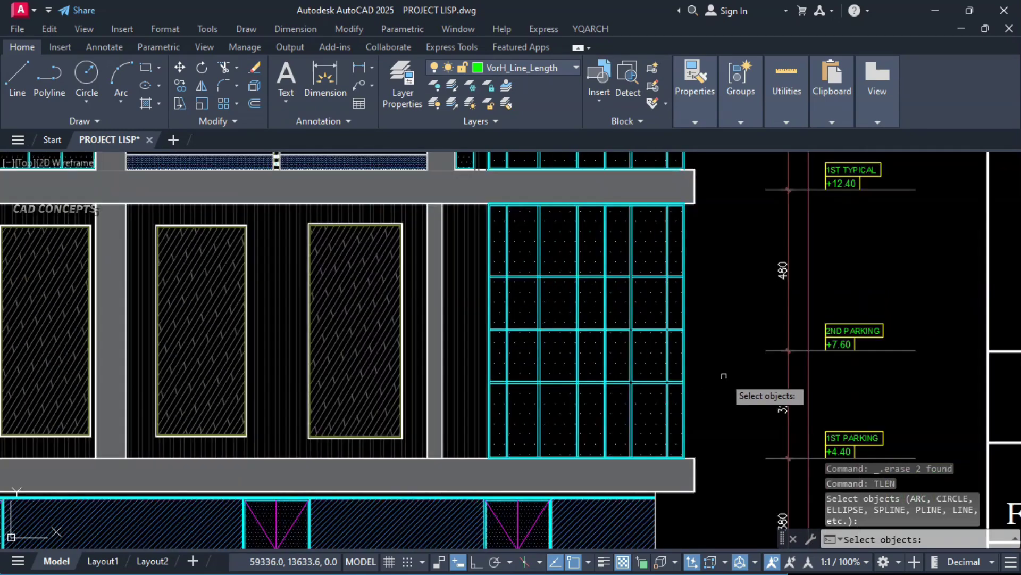
click(17, 410)
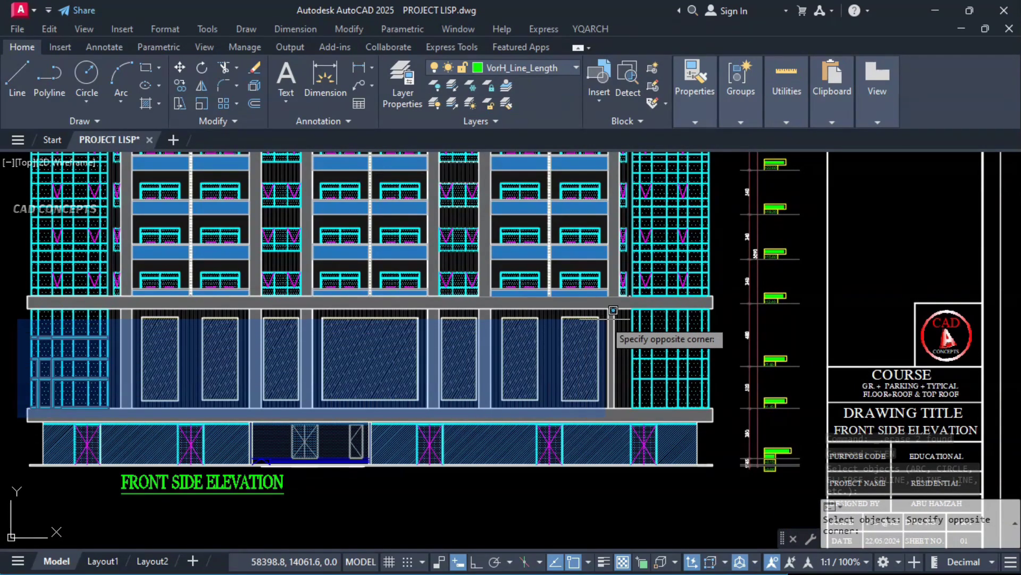
click(628, 298)
key(Return)
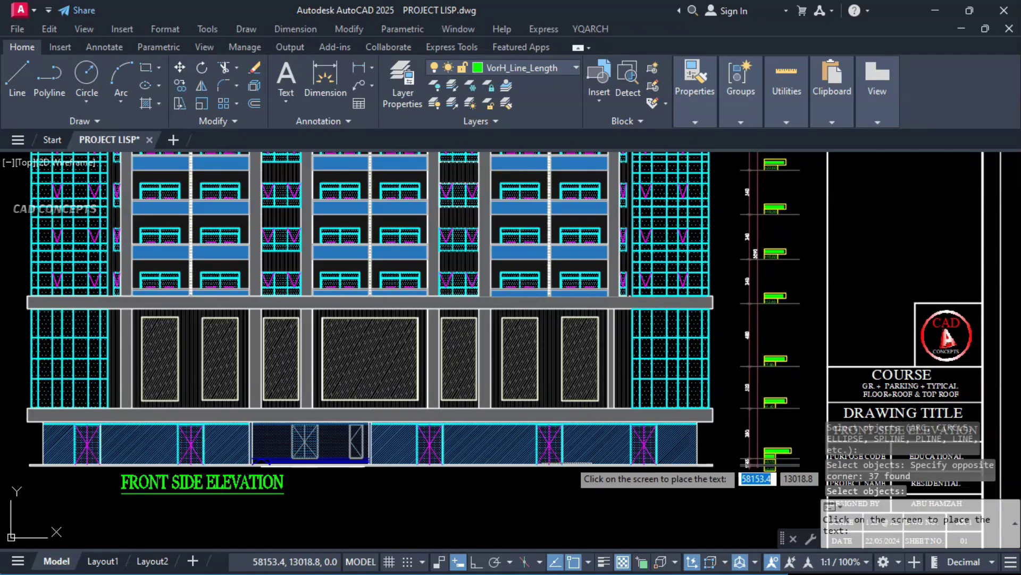
click(521, 529)
scroll(522, 530, up, 5)
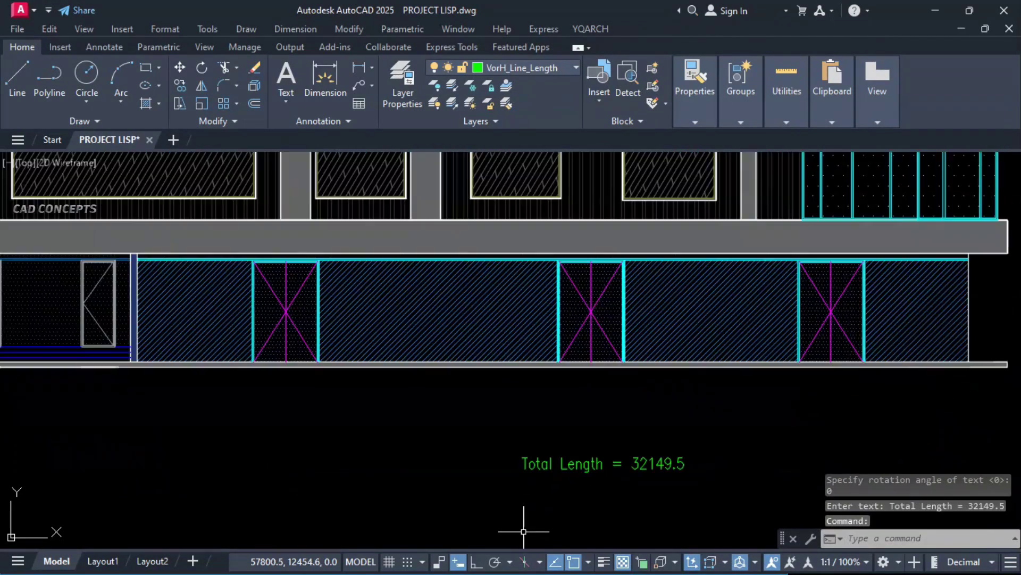
Run TLEN on the outline of the slab band below the hatched panels and place its total length text under the previous one
scroll(685, 441, down, 2)
key(Return)
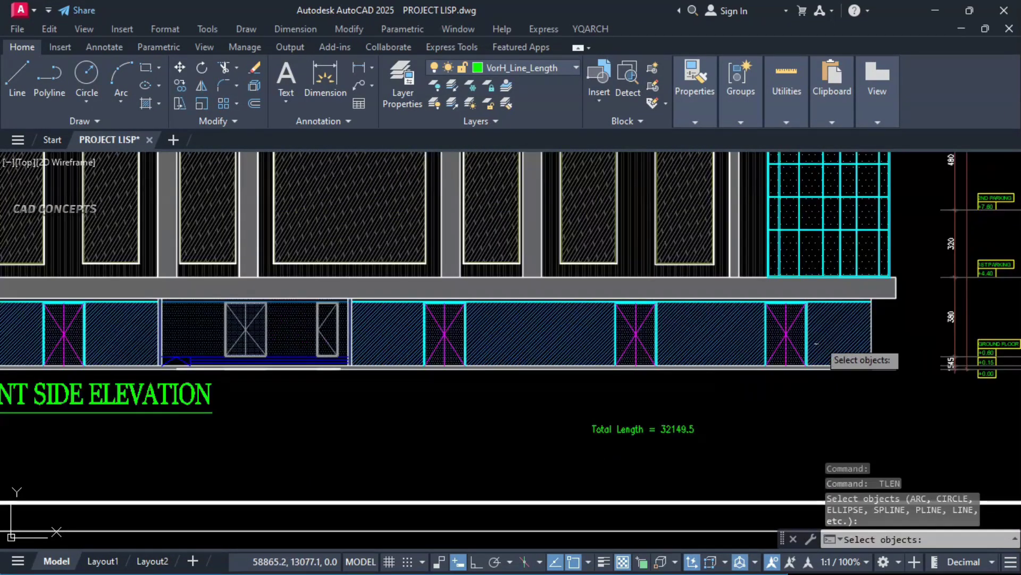
click(885, 298)
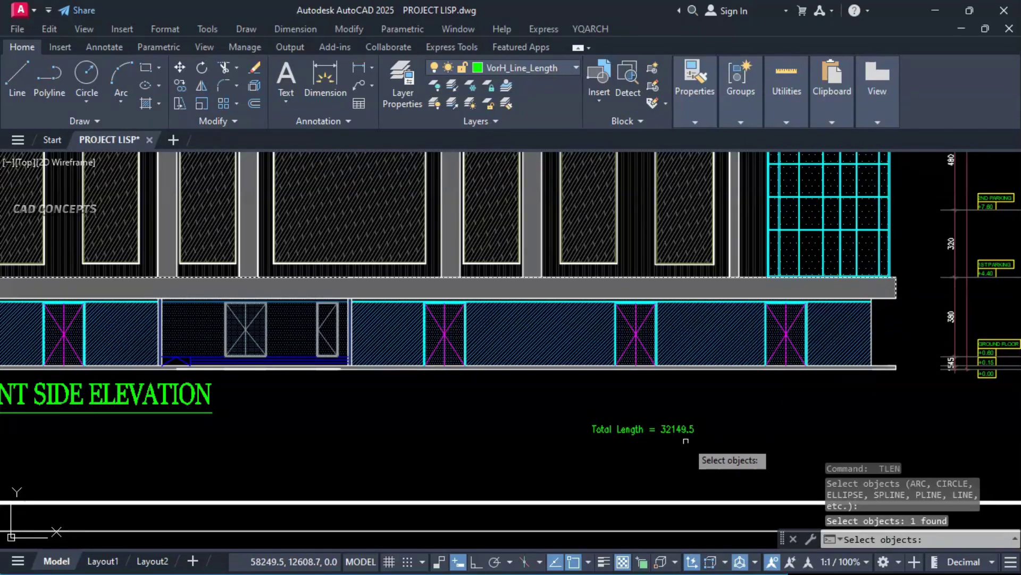
key(Return)
click(595, 465)
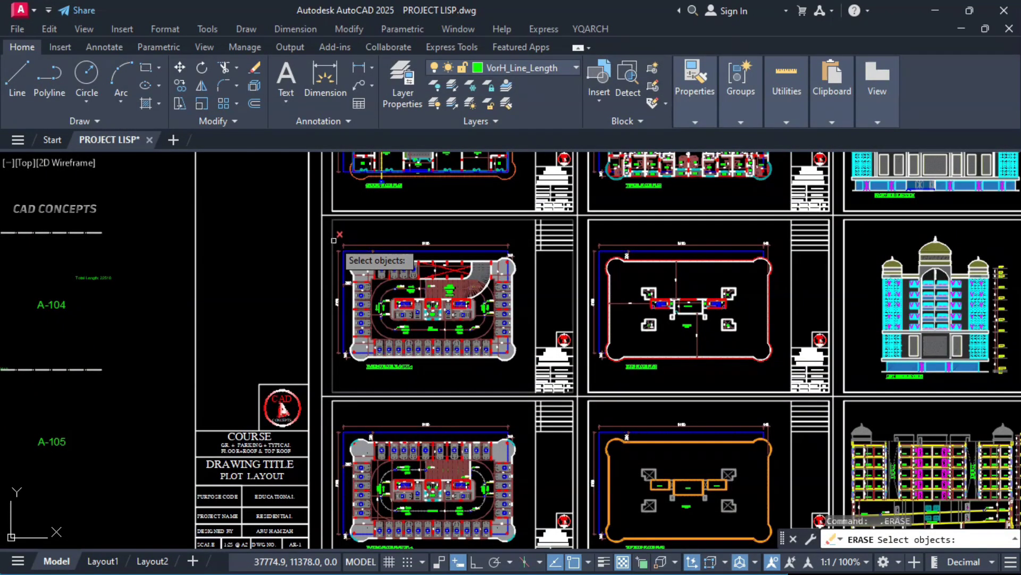
key(Escape)
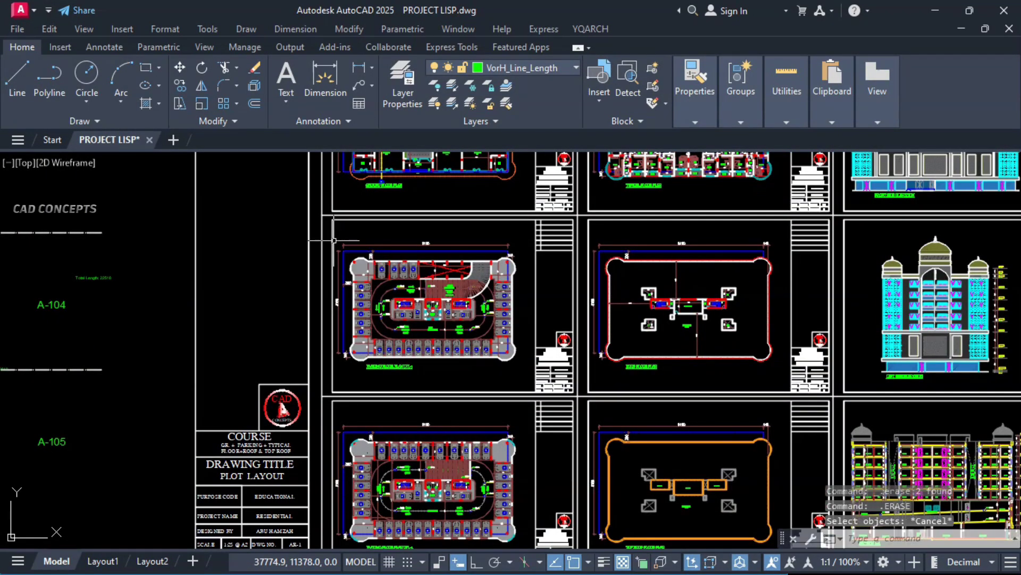
Run TLEN on the parking floor plan's outer wall outline and driveway centreline, and place the total length text outside the wall beside bay 21
text(TLEN)
key(Return)
scroll(346, 263, up, 8)
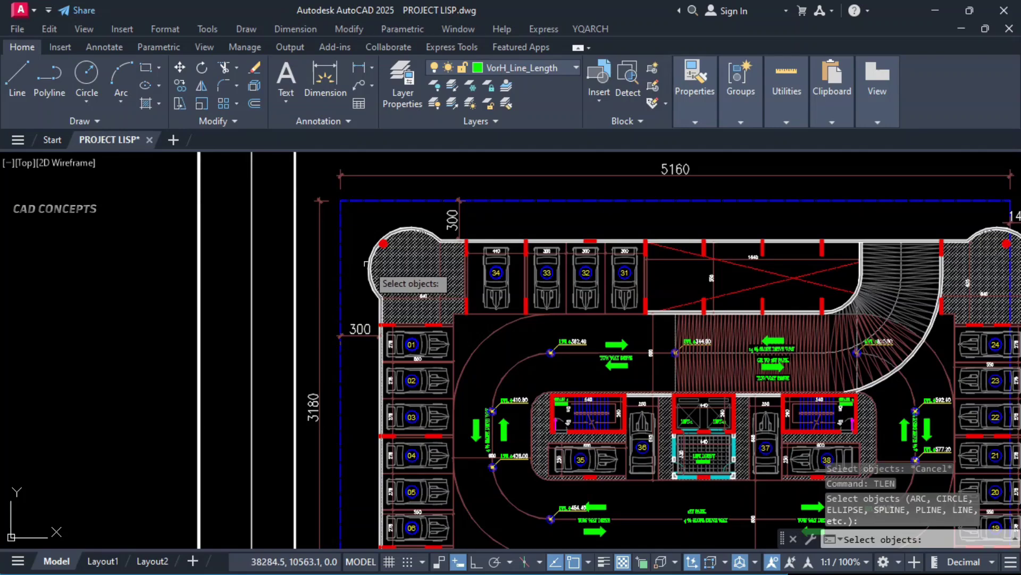
click(367, 265)
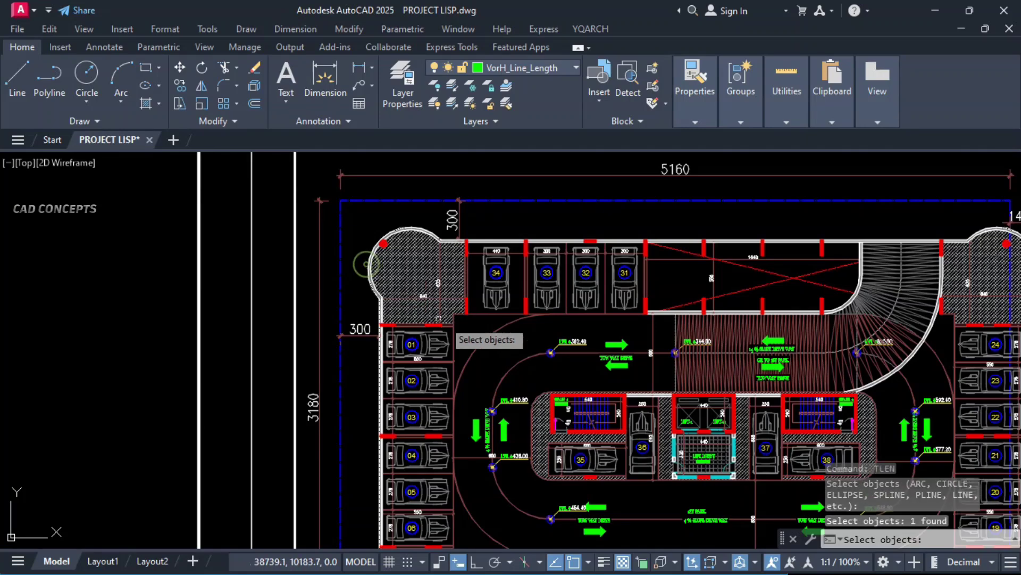
click(510, 366)
middle_drag(562, 382, 340, 265)
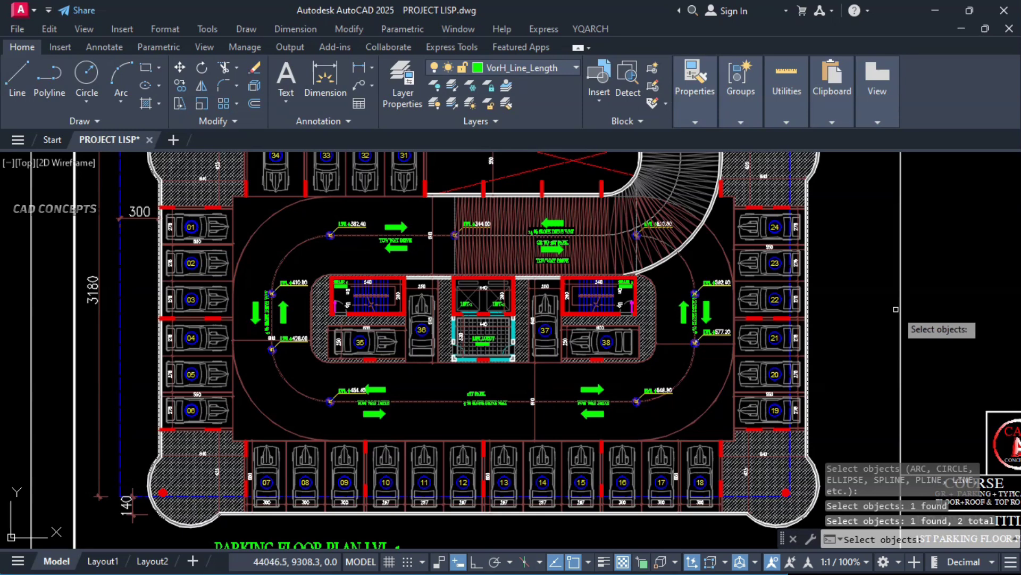
key(Return)
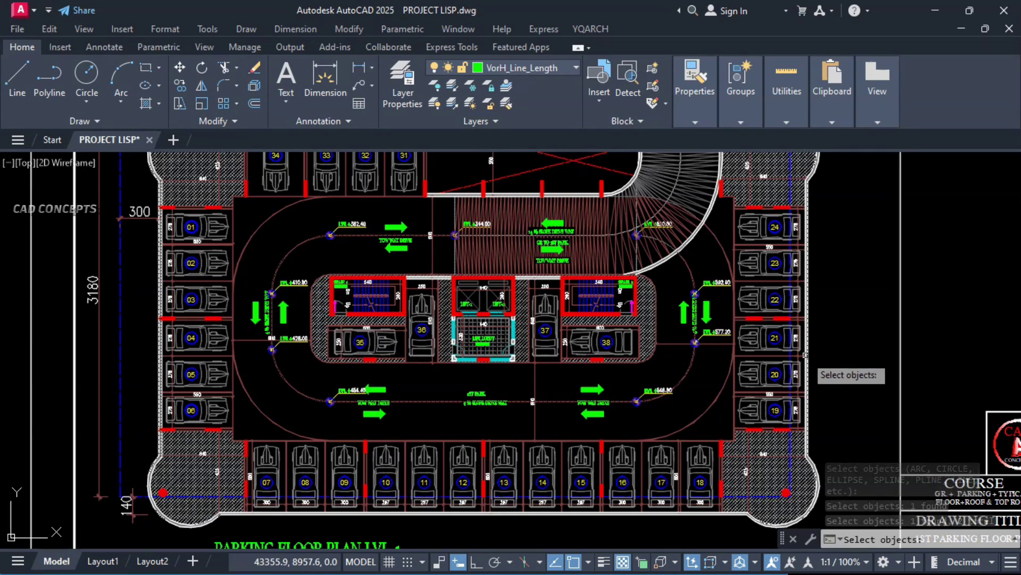
click(820, 343)
scroll(854, 353, up, 2)
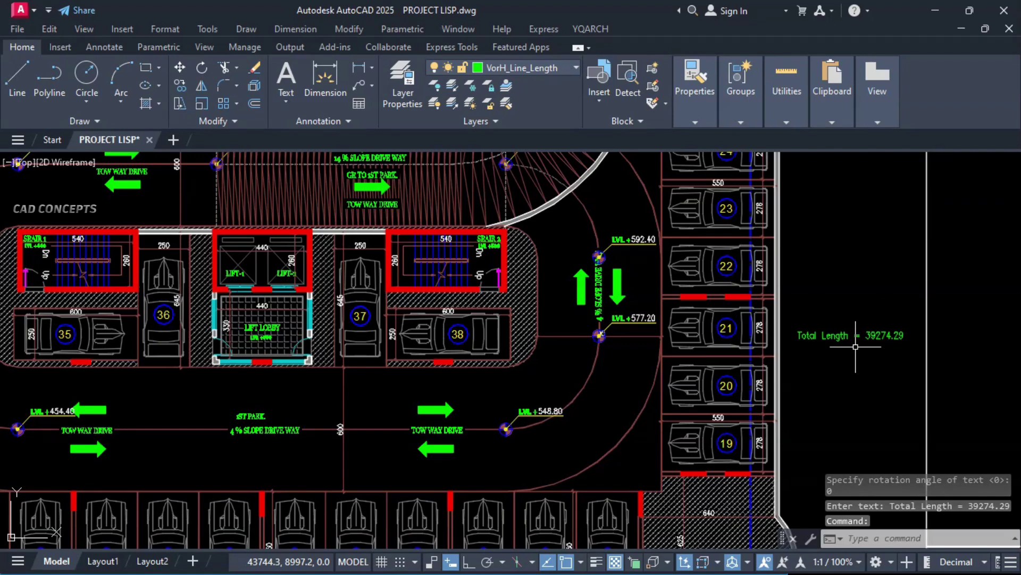
Run TLEN on the outline of the central island surrounding the lifts, stairs and bays 35 to 38
key(Return)
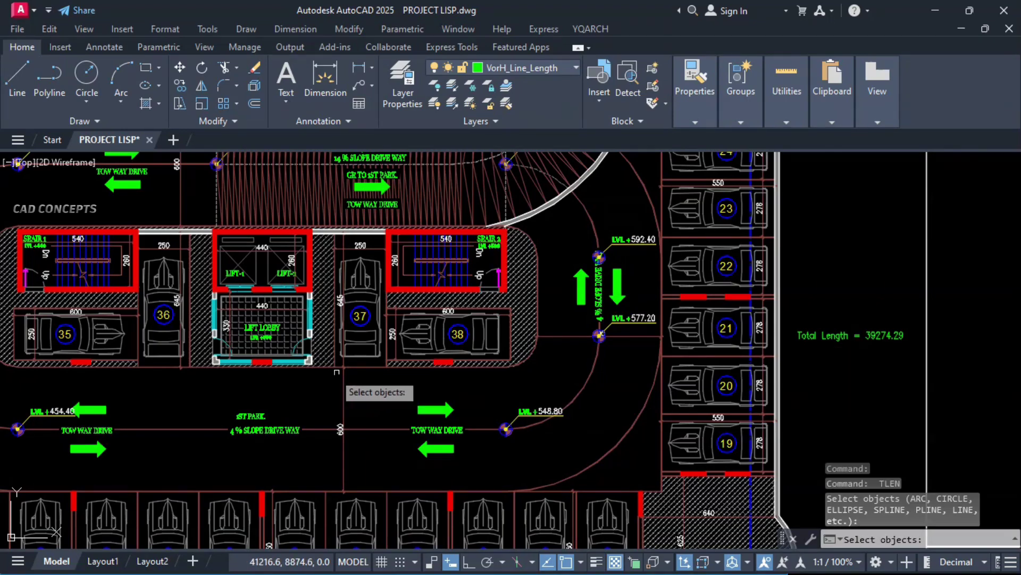
click(358, 368)
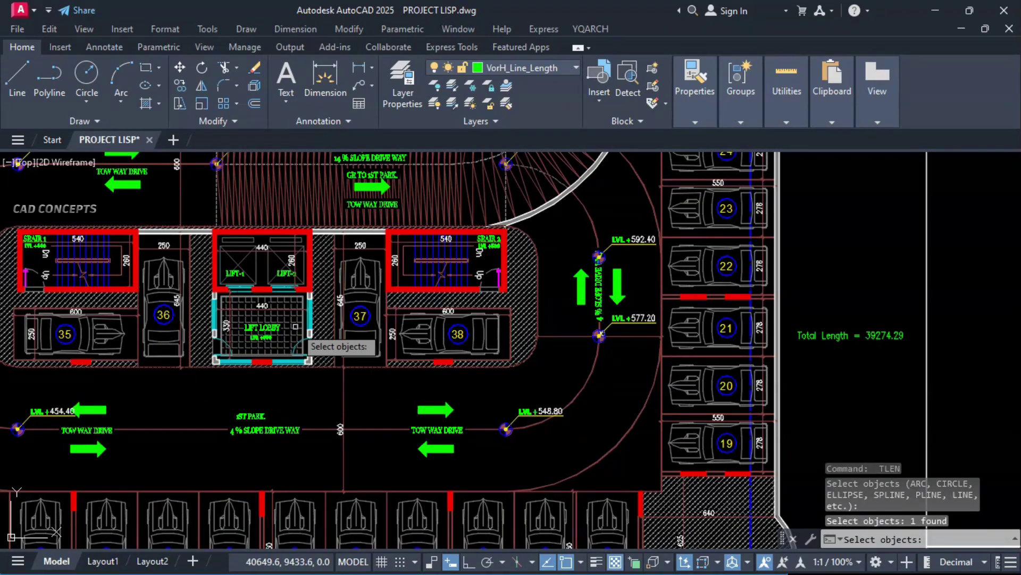
key(Return)
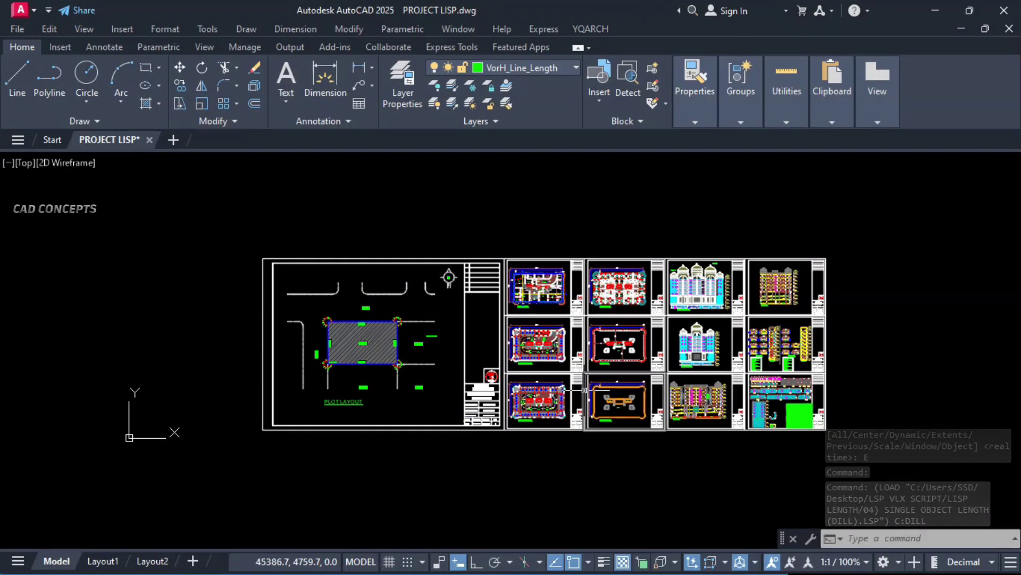
Run DILL on the arc of the front elevation's leftmost small dome and place its length text beside the spire
scroll(596, 373, up, 2)
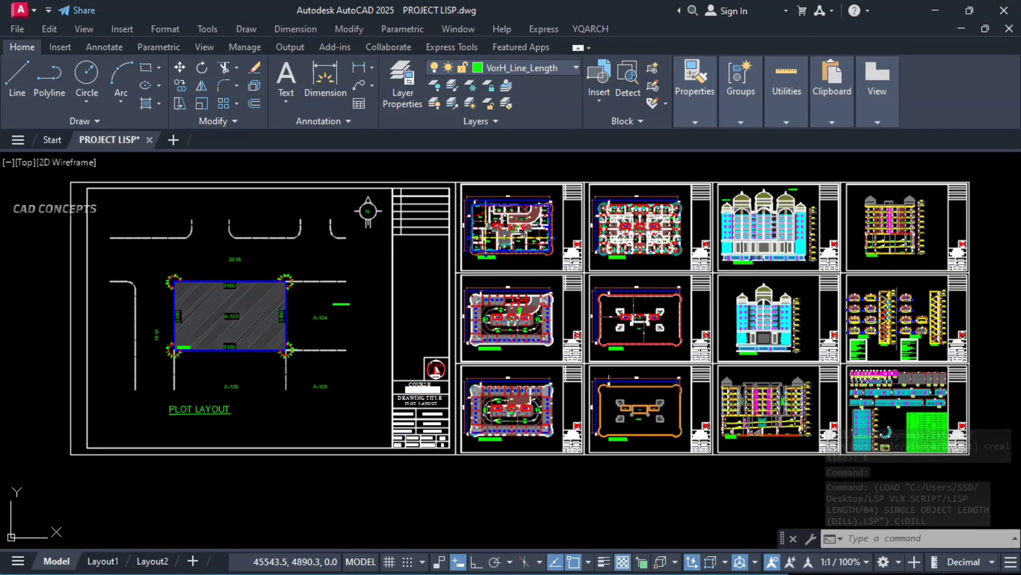
middle_drag(660, 354, 653, 356)
scroll(761, 213, up, 10)
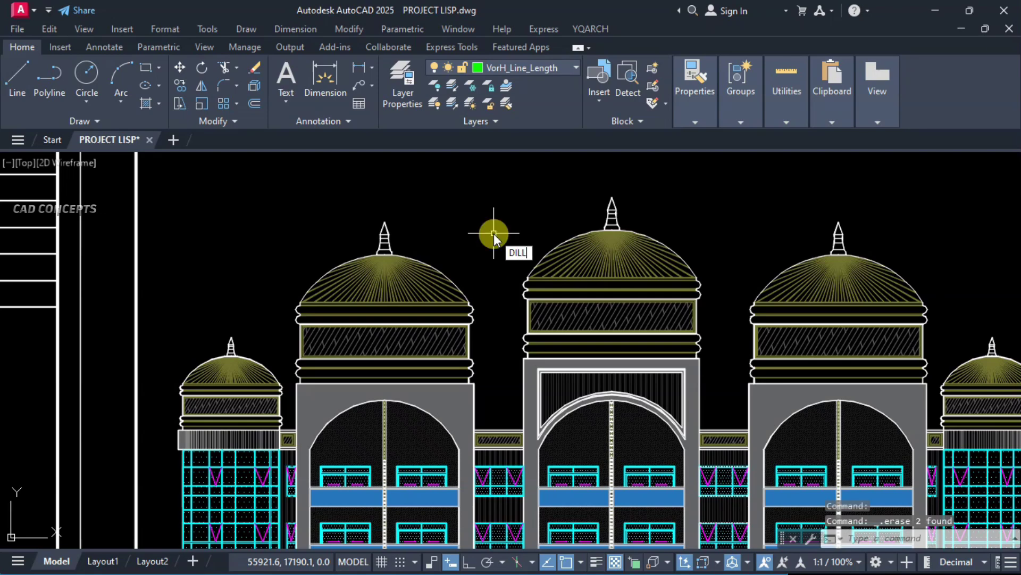
key(Return)
click(536, 269)
scroll(536, 269, up, 3)
click(248, 299)
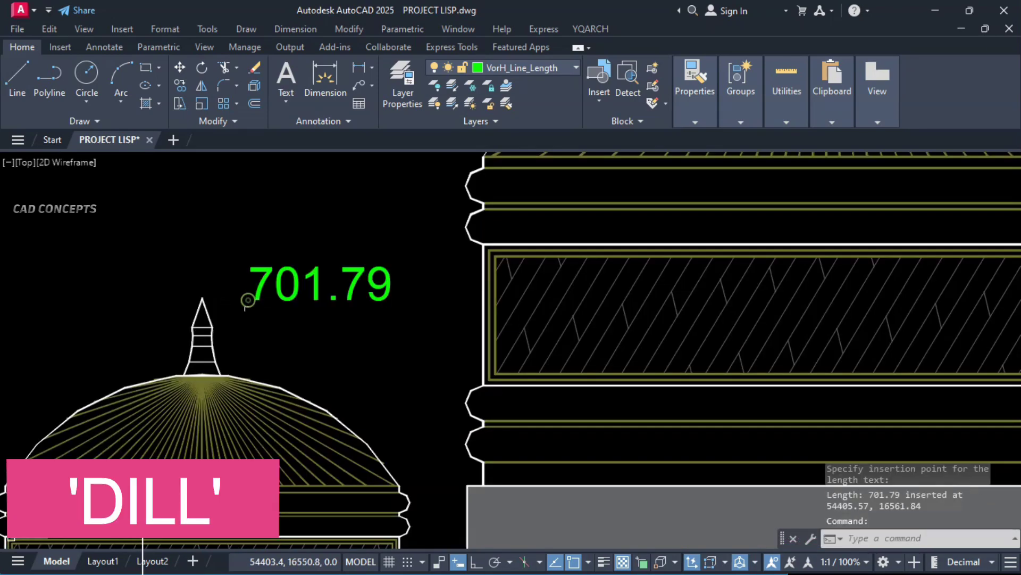
Run DILL on the arc of the left large dome and place its length text to the right of that dome's spire
middle_drag(366, 316, 142, 429)
key(Return)
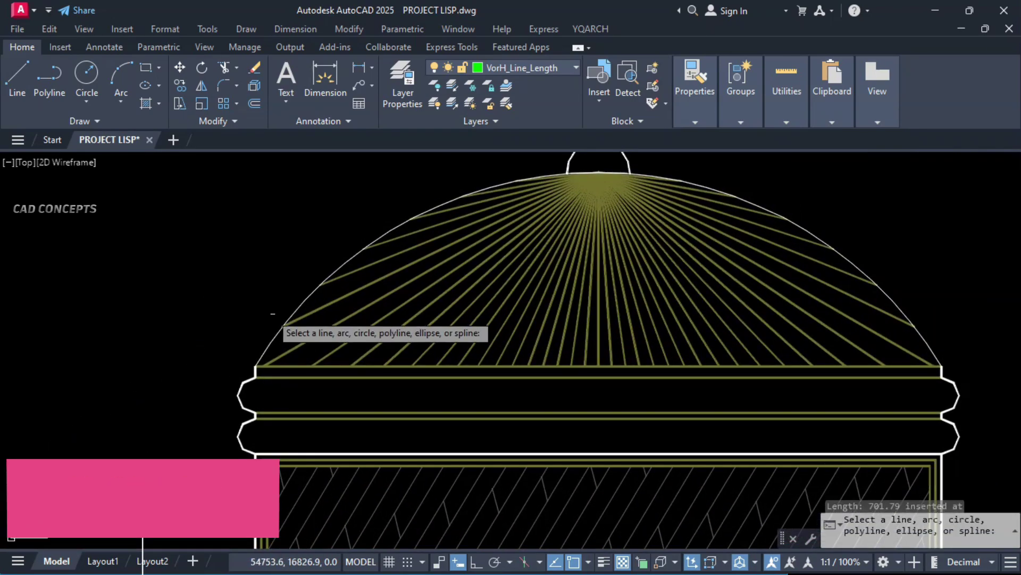
click(300, 300)
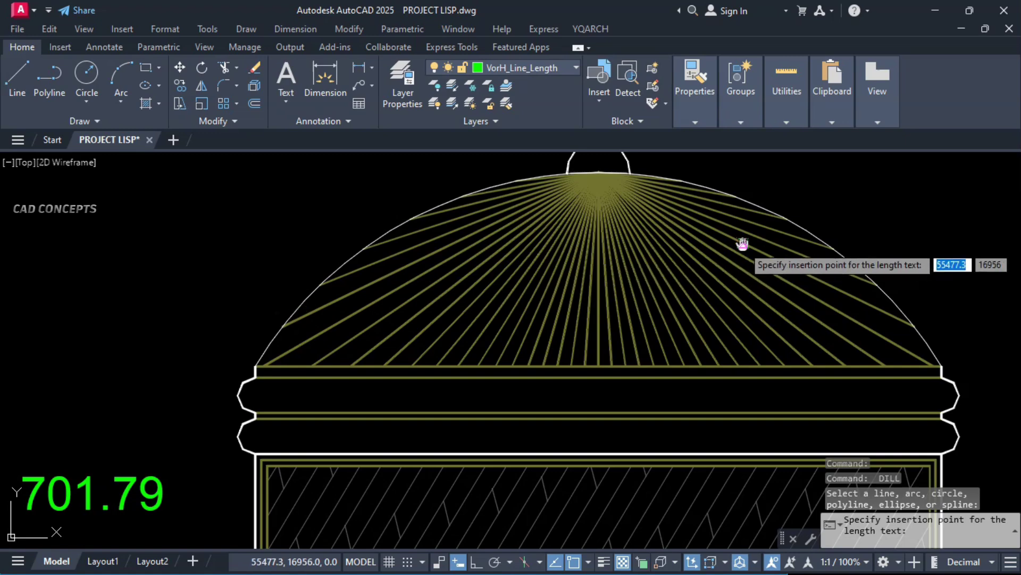
middle_drag(745, 244, 339, 339)
click(381, 270)
Run DILL on the central large dome's arc and place its length text to the right of the spire
middle_drag(592, 279, 105, 288)
key(Return)
click(758, 211)
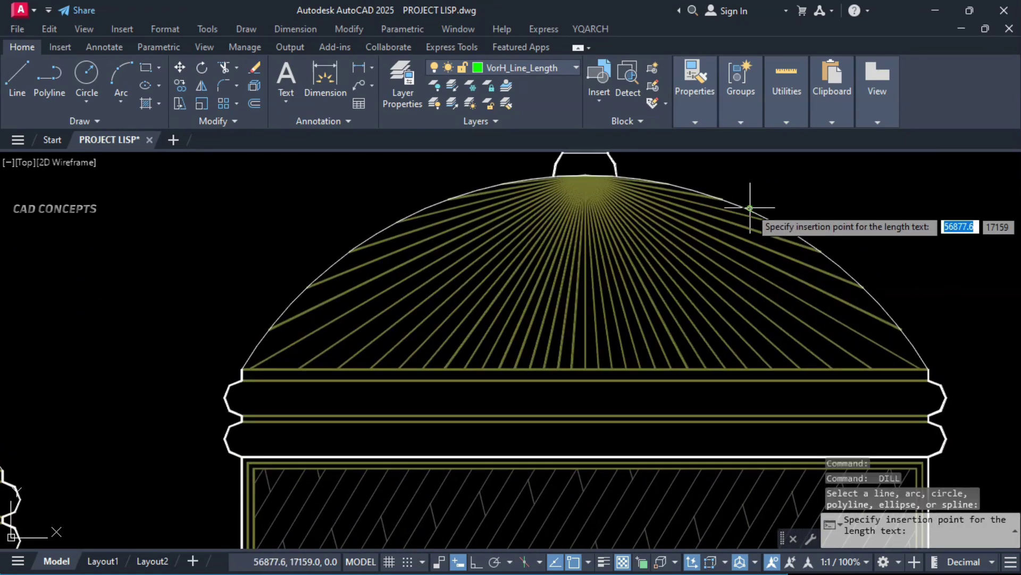
middle_drag(555, 258, 76, 348)
click(303, 263)
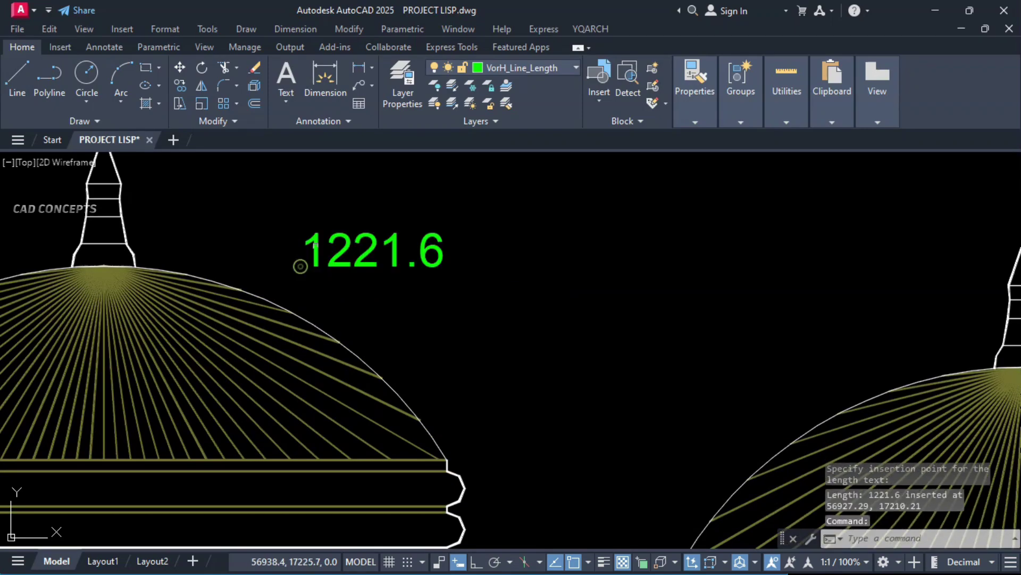
key(Escape)
scroll(403, 197, down, 6)
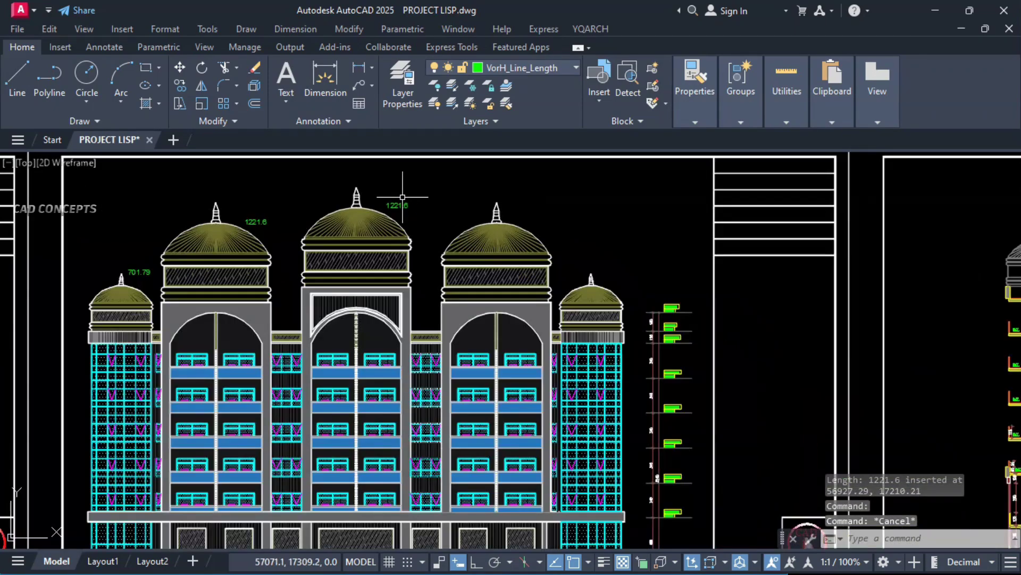
Run DILL on the right edge of the grey pier below the slab band and place its length text outside the glazed corner
middle_drag(577, 412, 577, 370)
scroll(479, 426, up, 6)
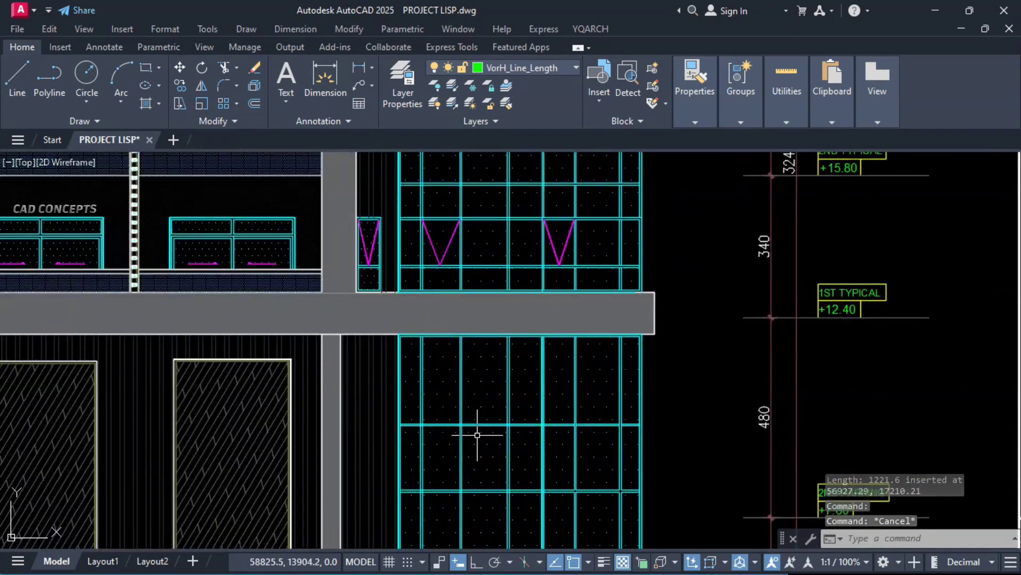
key(Return)
click(340, 387)
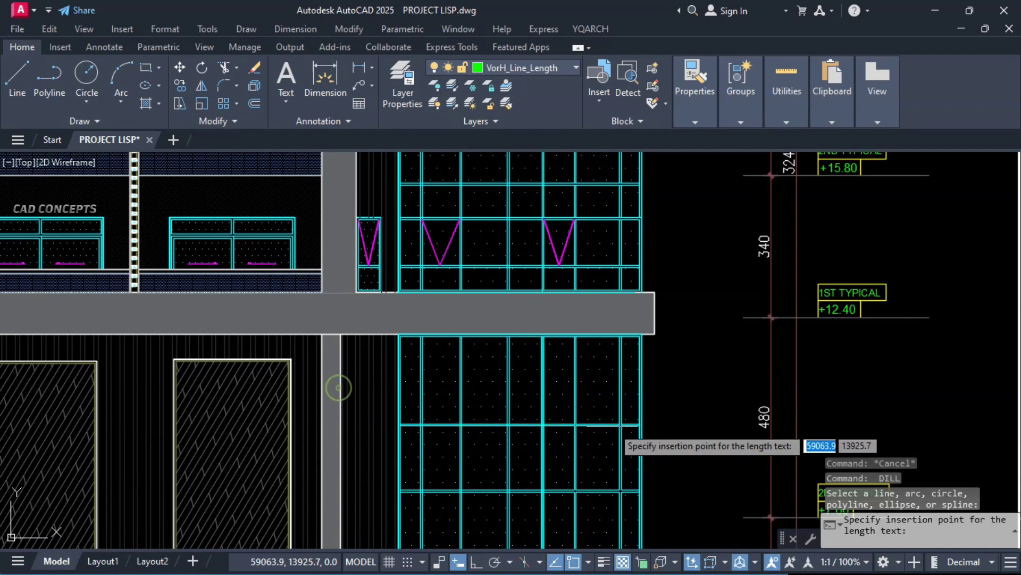
click(687, 408)
click(687, 408)
Run DILL on the balcony band's lower outline at the 2nd Typical level and place its length text right of the glazing
key(Return)
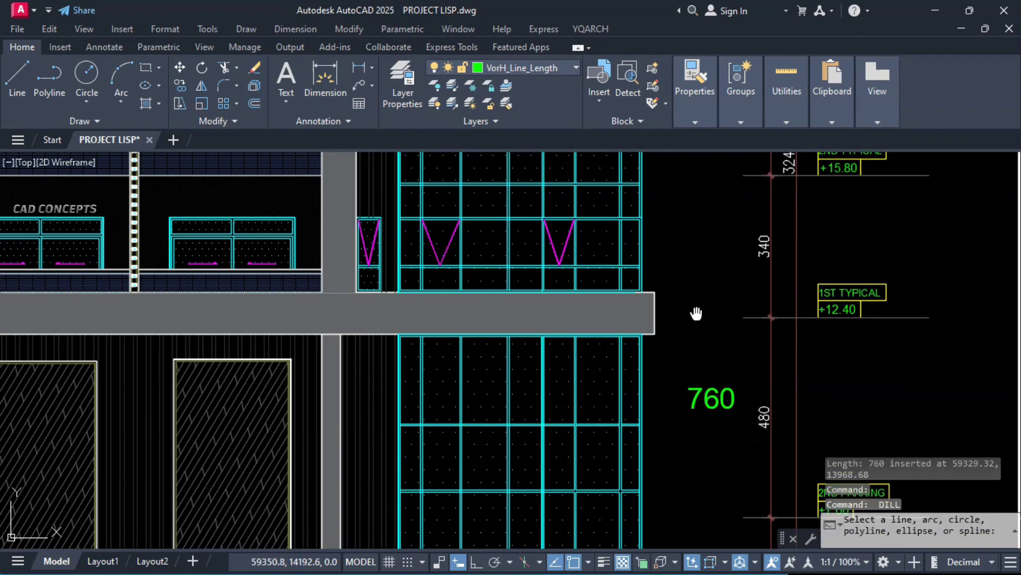
middle_drag(692, 266, 601, 499)
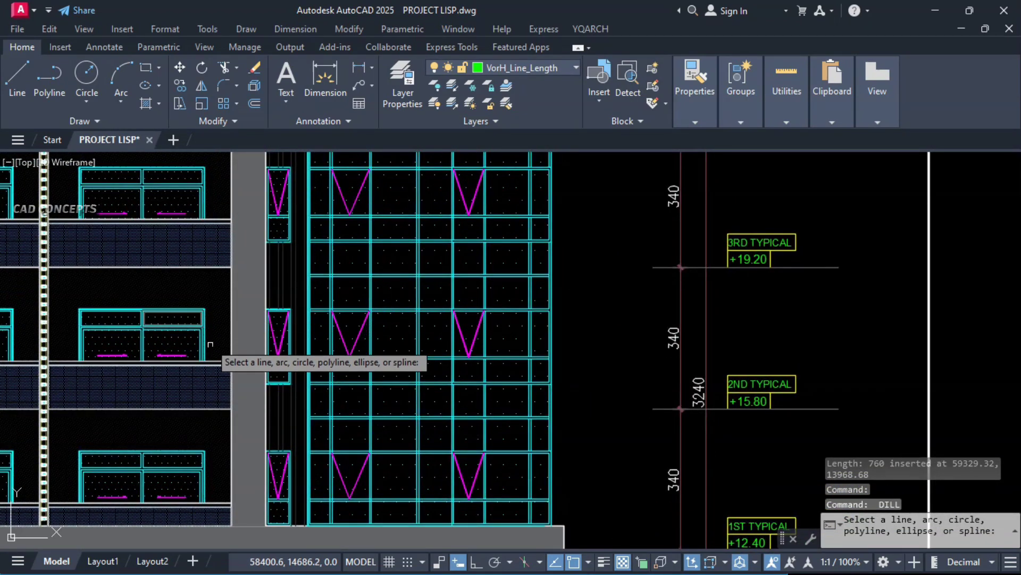
click(75, 409)
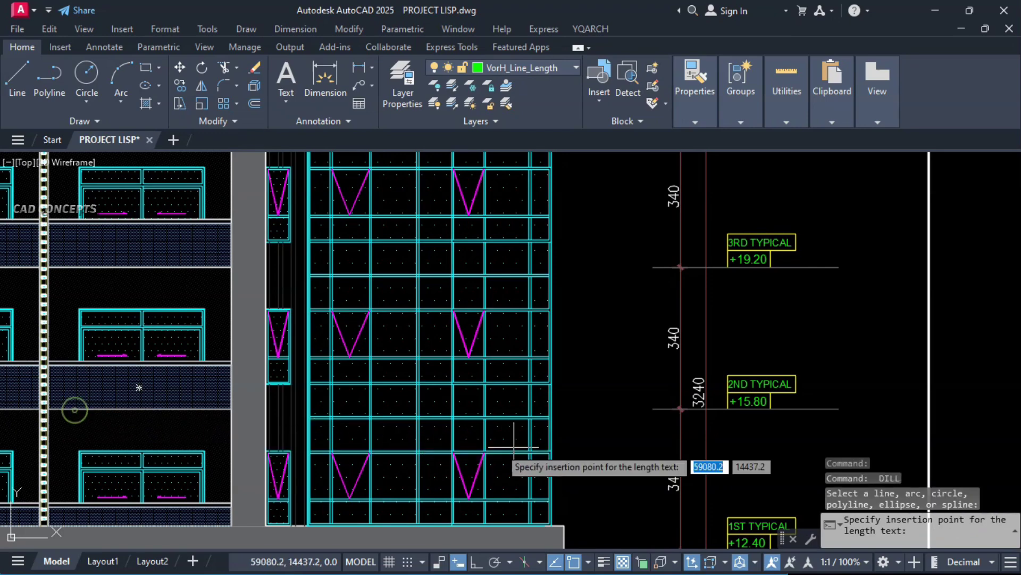
click(605, 440)
Run DILL on the outer right edge of the grey arched wall and place its length text near the Parapet level mark
mouse_move(592, 290)
middle_down()
mouse_move(627, 404)
mouse_move(668, 393)
mouse_move(640, 421)
middle_up()
key(Return)
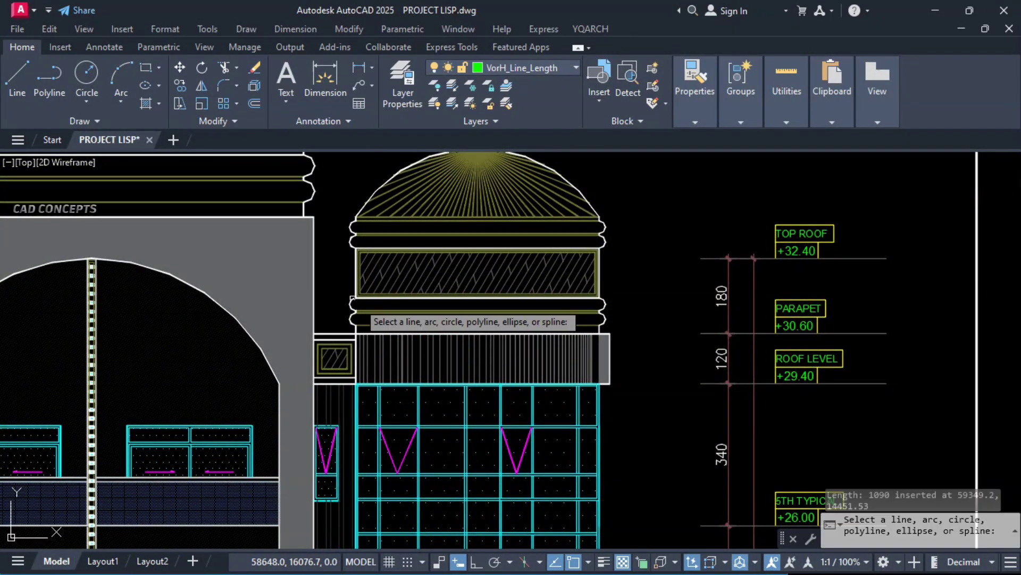
click(314, 247)
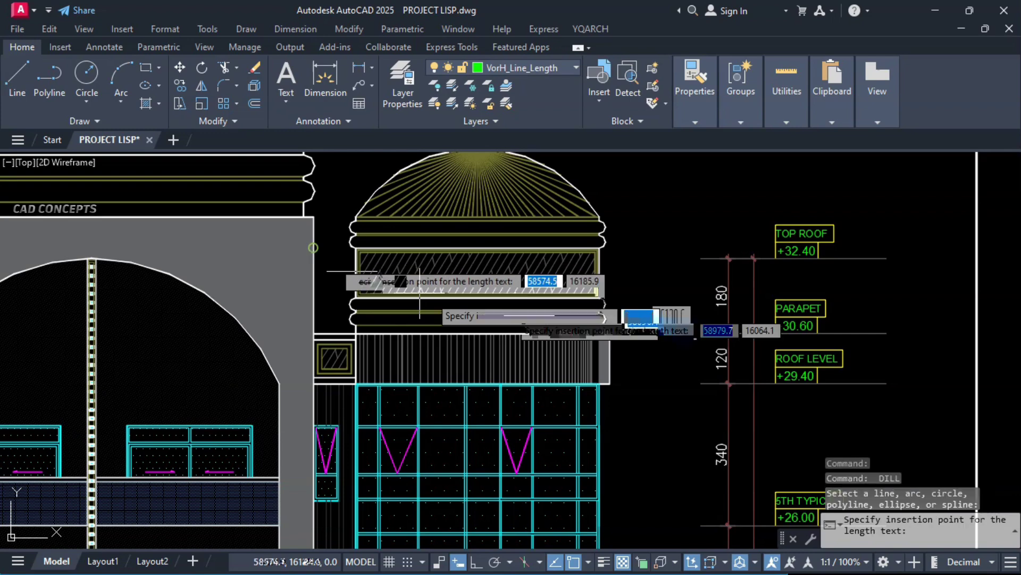
click(686, 327)
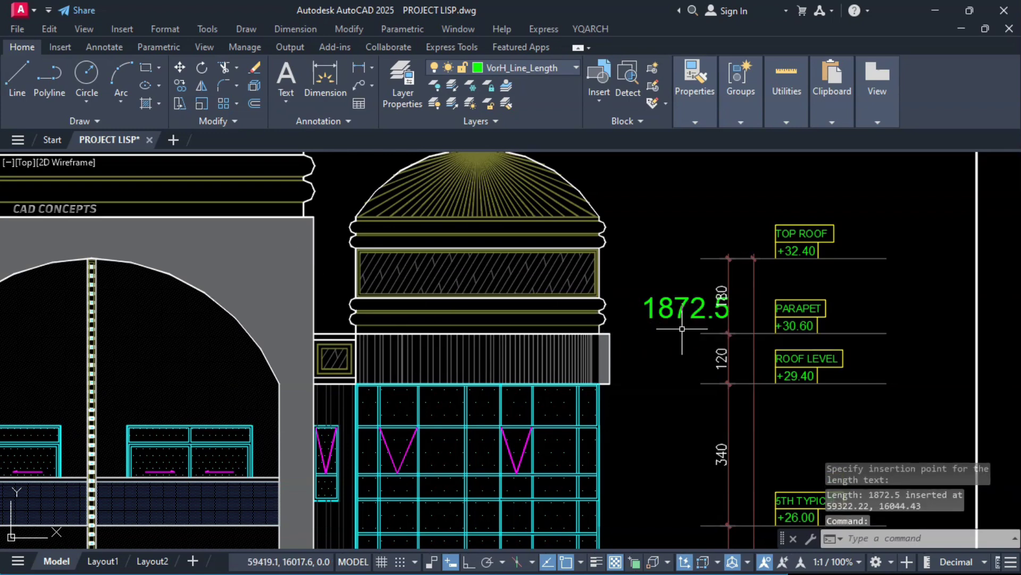
Run DILL on the line at the crown of the central arch opening and place its length text between the central and right domes
key(Return)
middle_drag(295, 349, 821, 292)
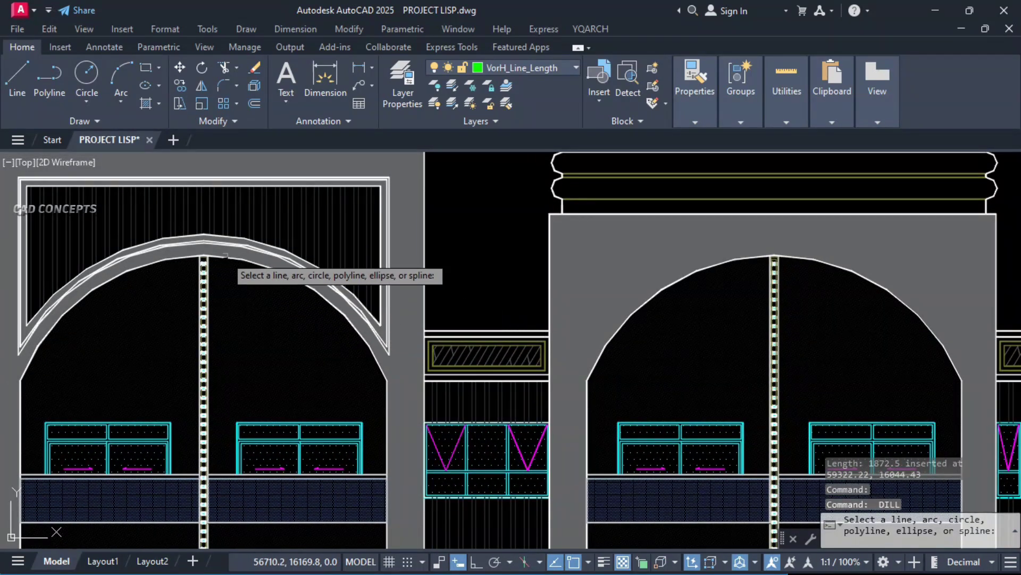
scroll(205, 266, up, 5)
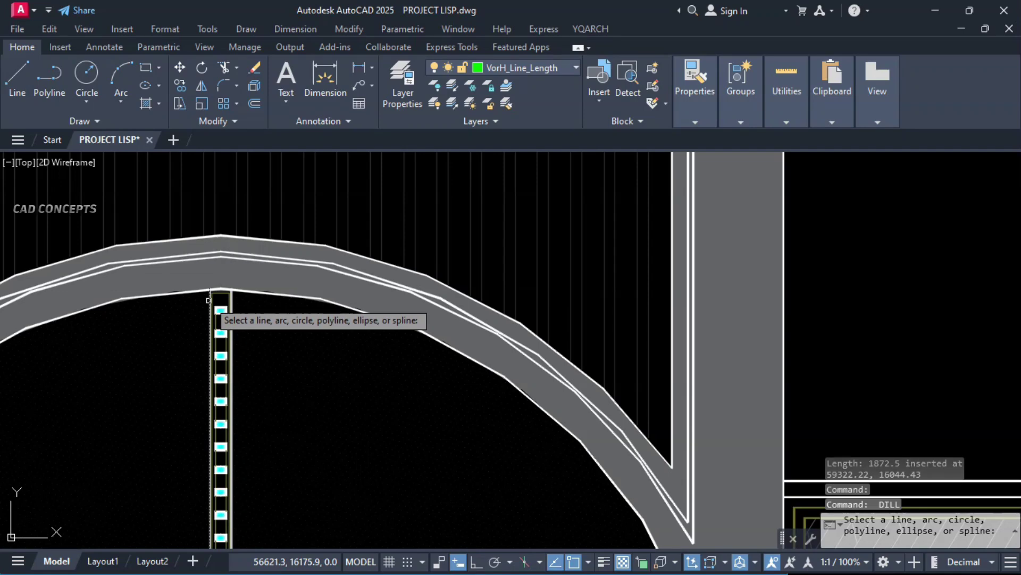
click(206, 298)
scroll(256, 420, down, 5)
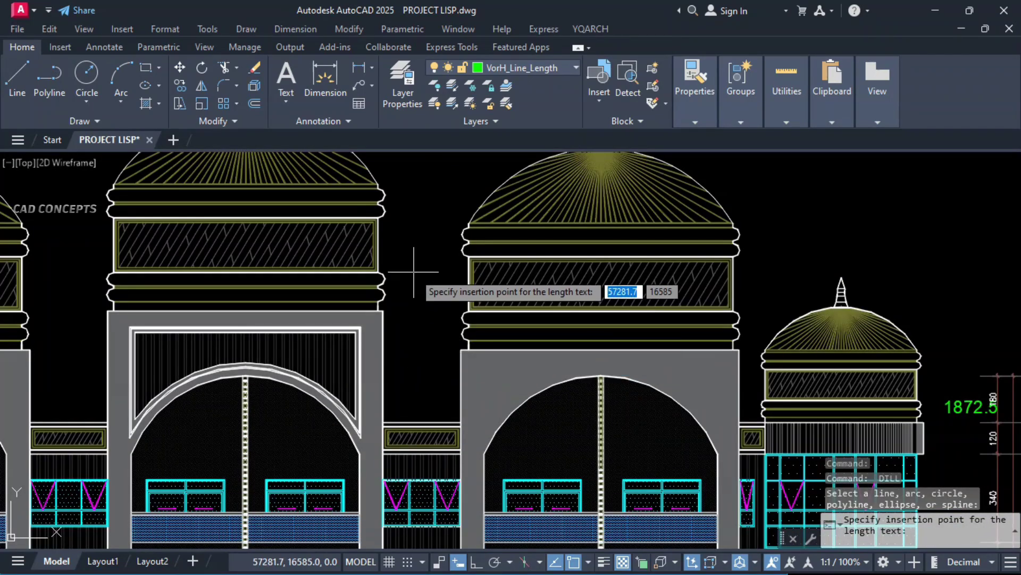
middle_drag(411, 270, 516, 508)
click(533, 352)
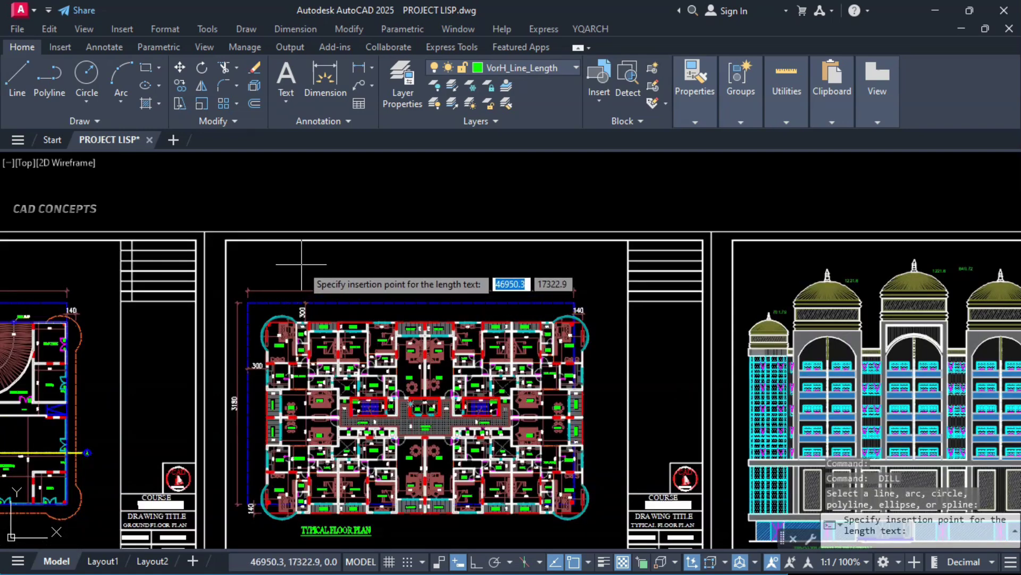
Place the plot boundary's length text above the typical floor plan, and use DILL to label the building outline's length beside it
click(306, 271)
scroll(305, 270, up, 3)
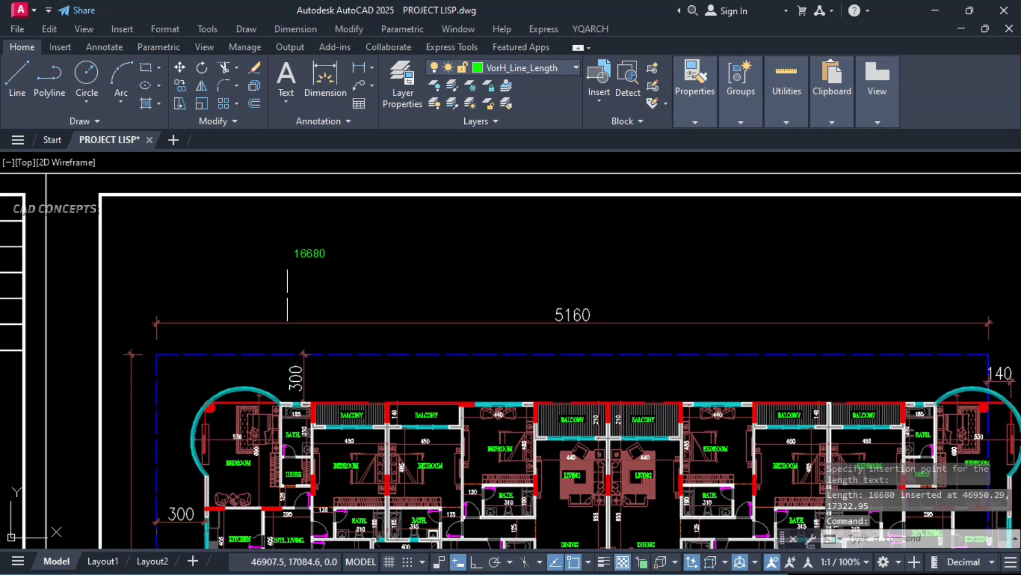
key(space)
scroll(261, 400, up, 3)
click(226, 407)
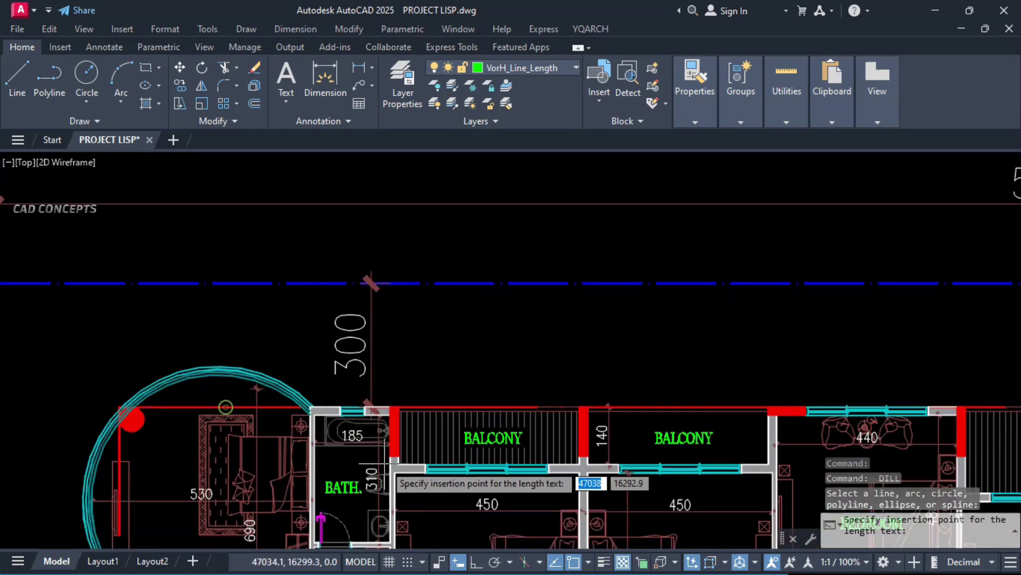
scroll(385, 468, down, 2)
click(443, 239)
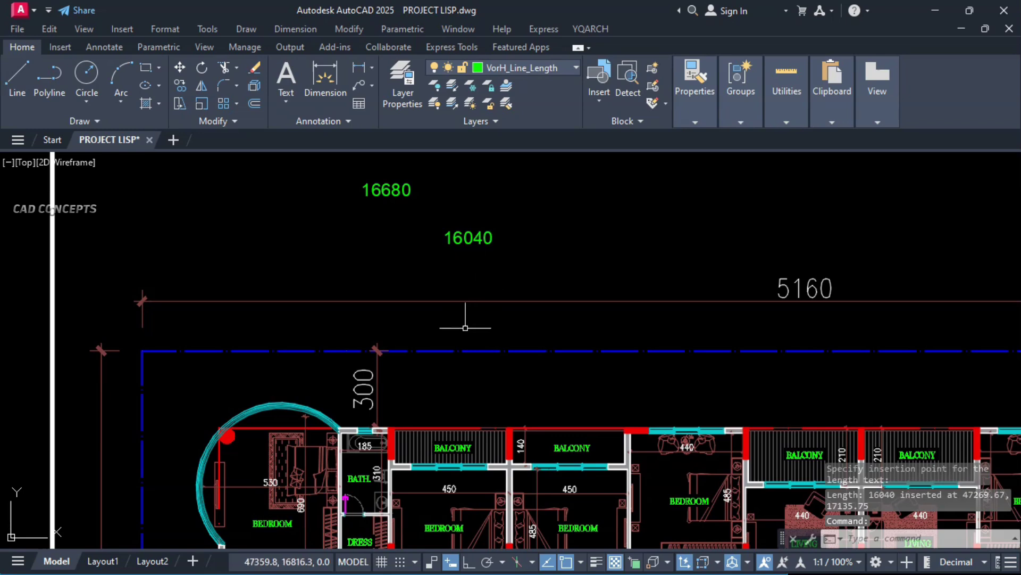
Run DILL on the window line below the first balcony and place its length text above the floor plan
key(space)
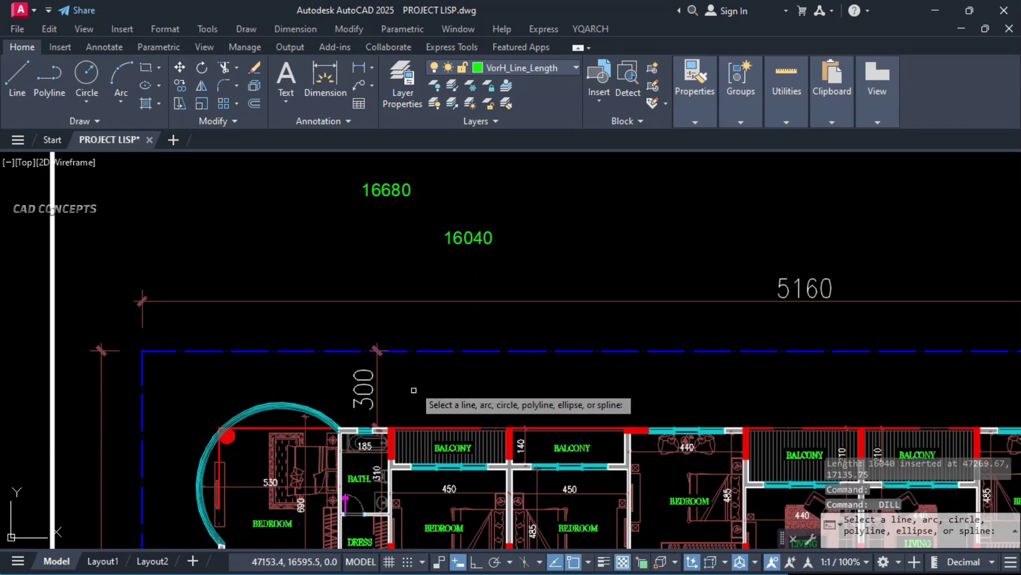
click(472, 469)
click(550, 278)
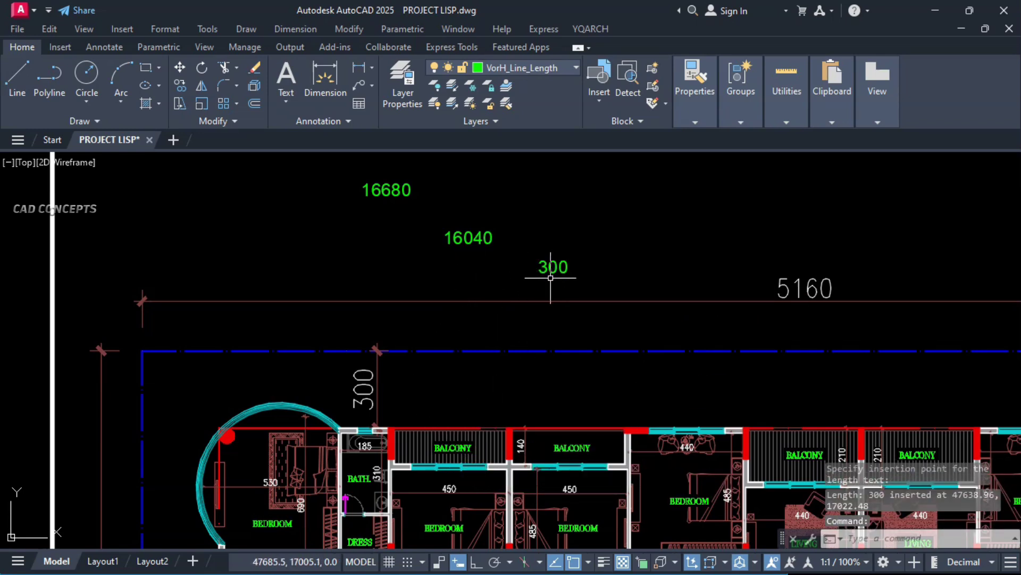
Start a linear dimension by object on the window line below the first balcony
click(360, 67)
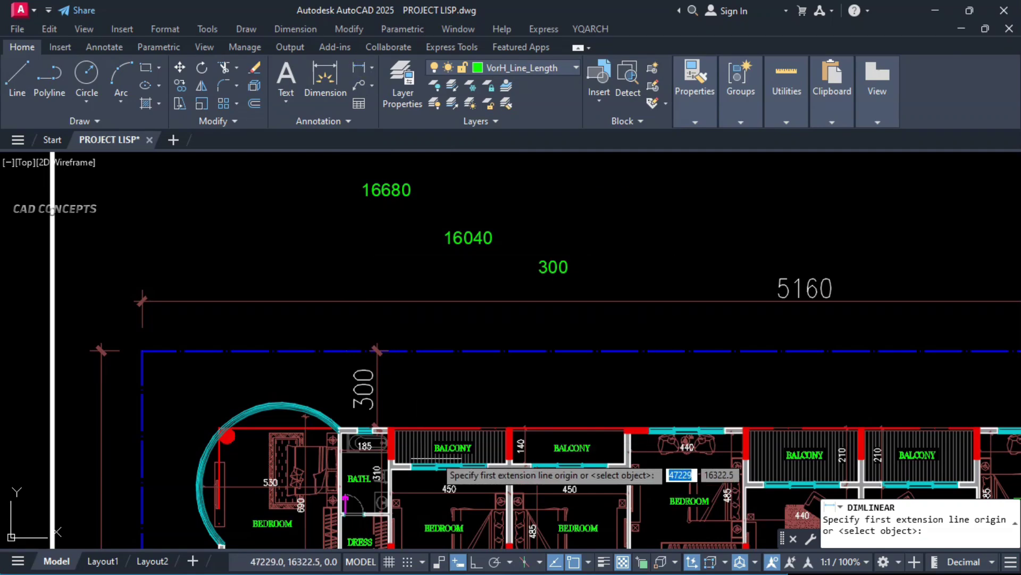
scroll(440, 476, up, 2)
scroll(439, 476, up, 3)
key(Return)
click(442, 468)
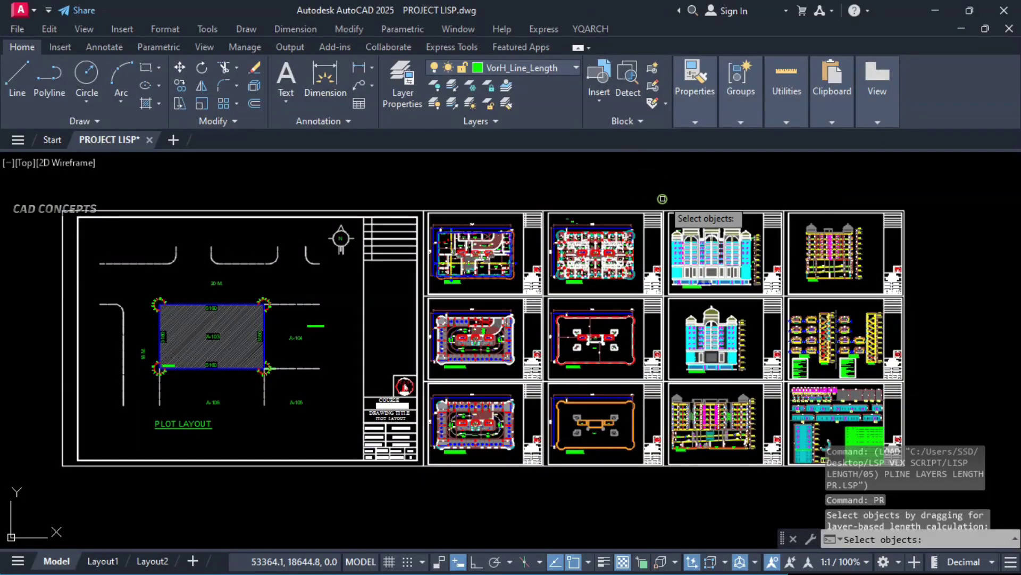
Run PR on a window selection across the drawing sheets and place the layer length list beside the Section B-B sheet
text(PR)
key(Return)
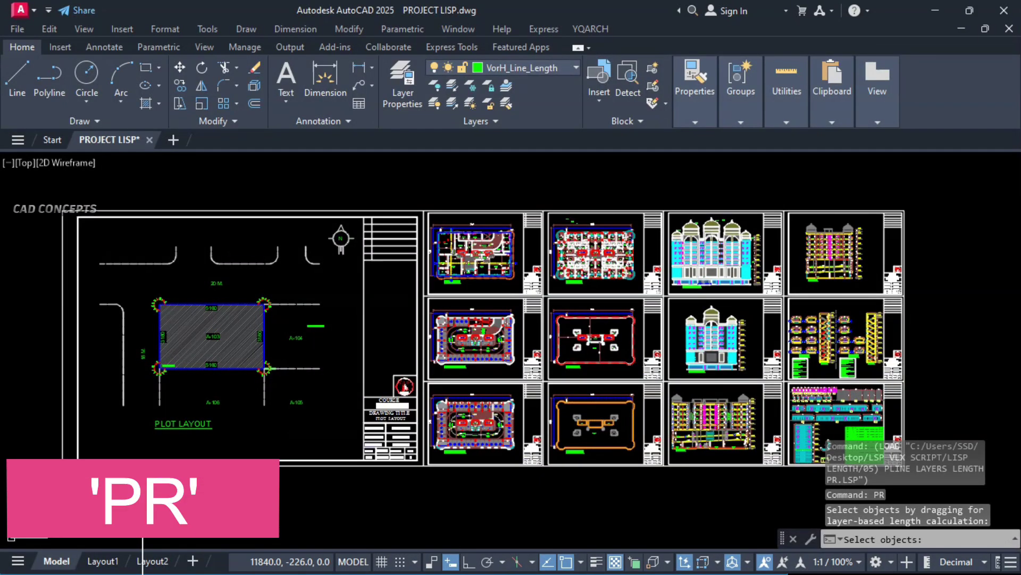
click(40, 482)
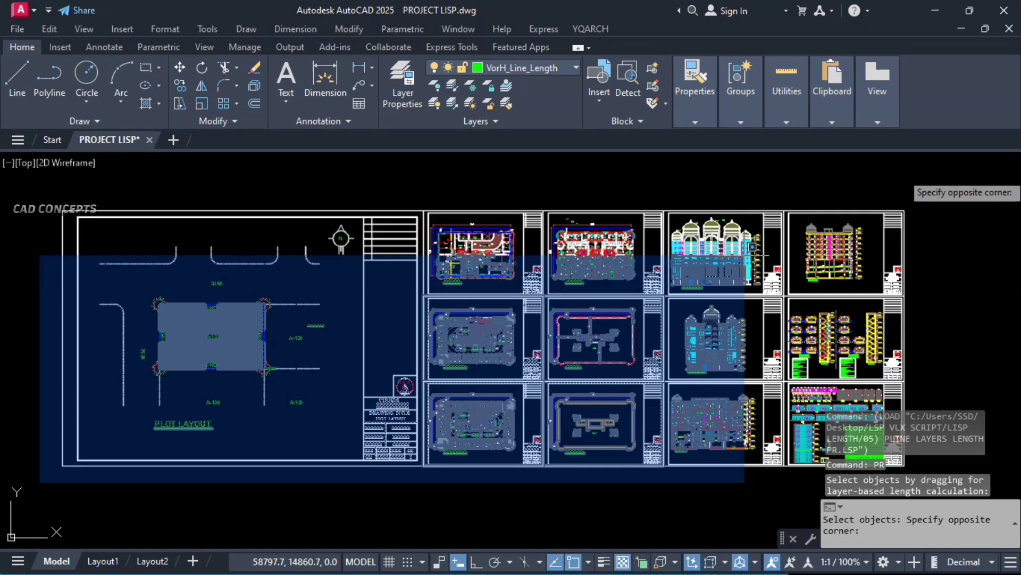
click(744, 255)
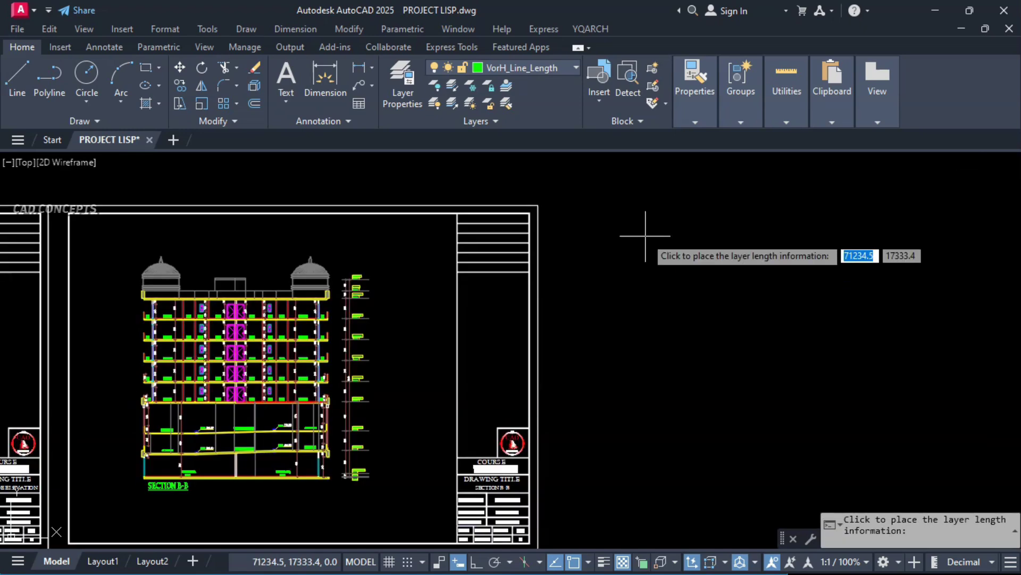
click(645, 235)
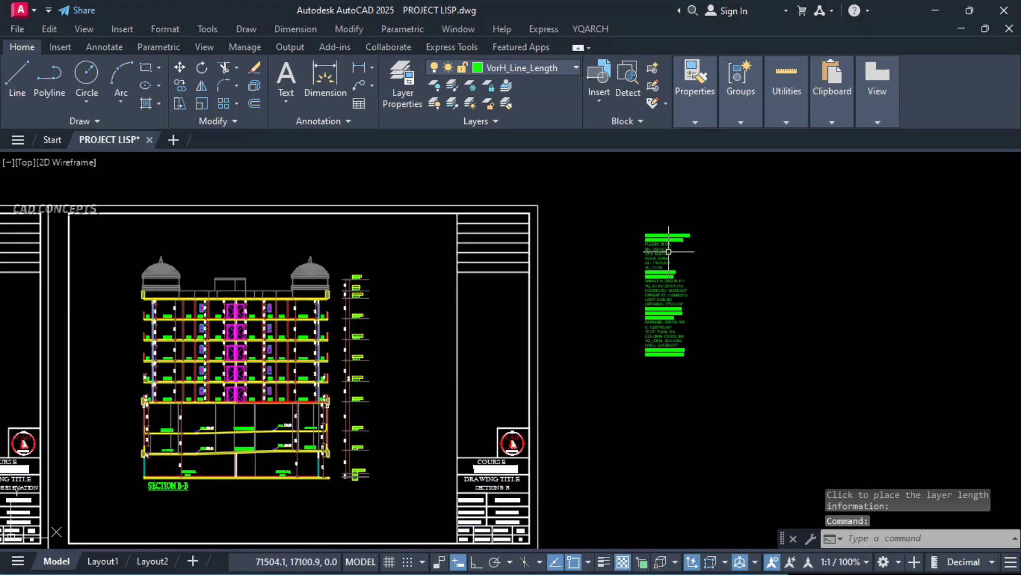
Examine the placed layer length list and compare its entries with the drawing's layers
scroll(669, 251, up, 5)
middle_drag(705, 256, 695, 232)
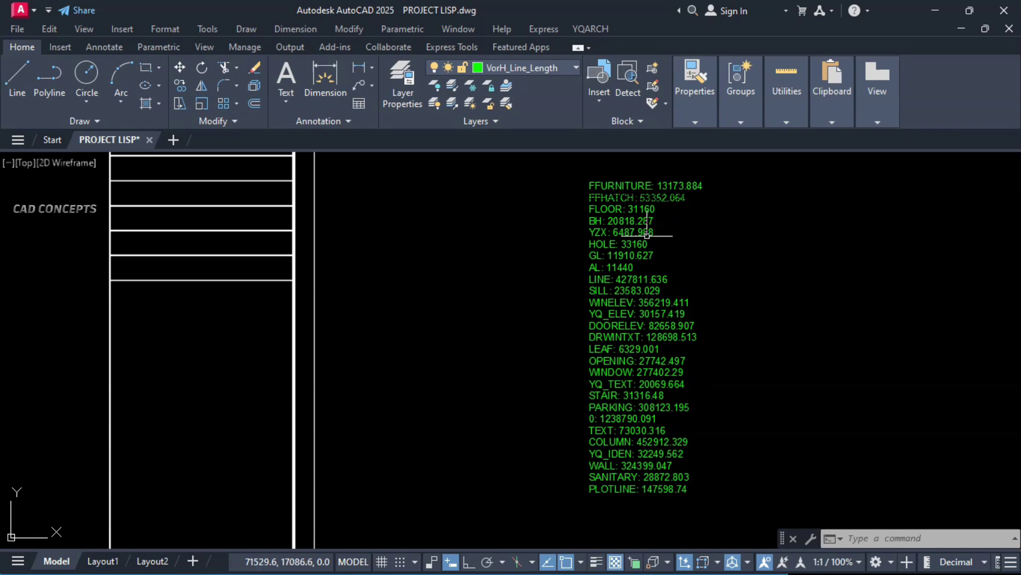
middle_drag(753, 237, 922, 240)
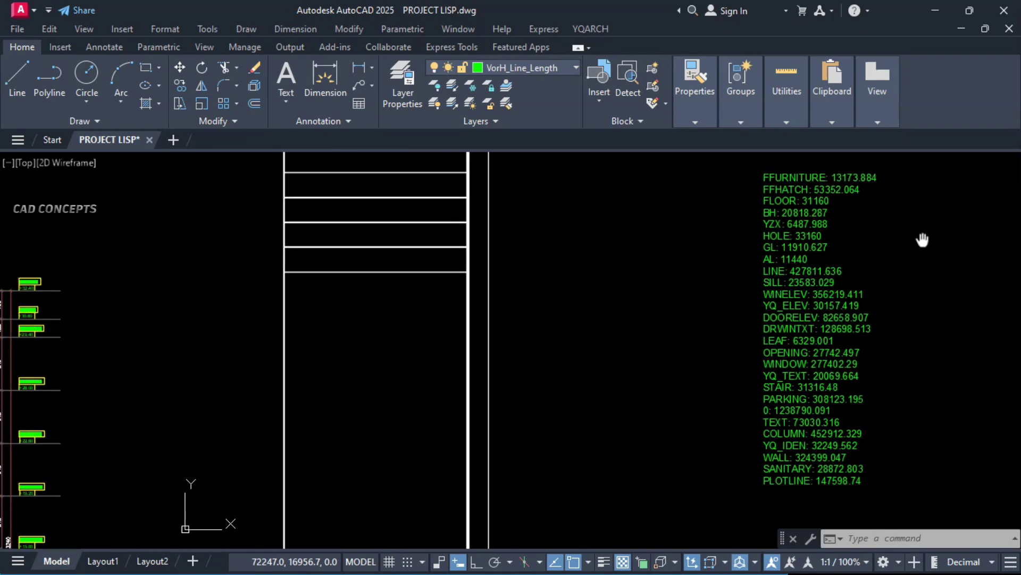
click(542, 69)
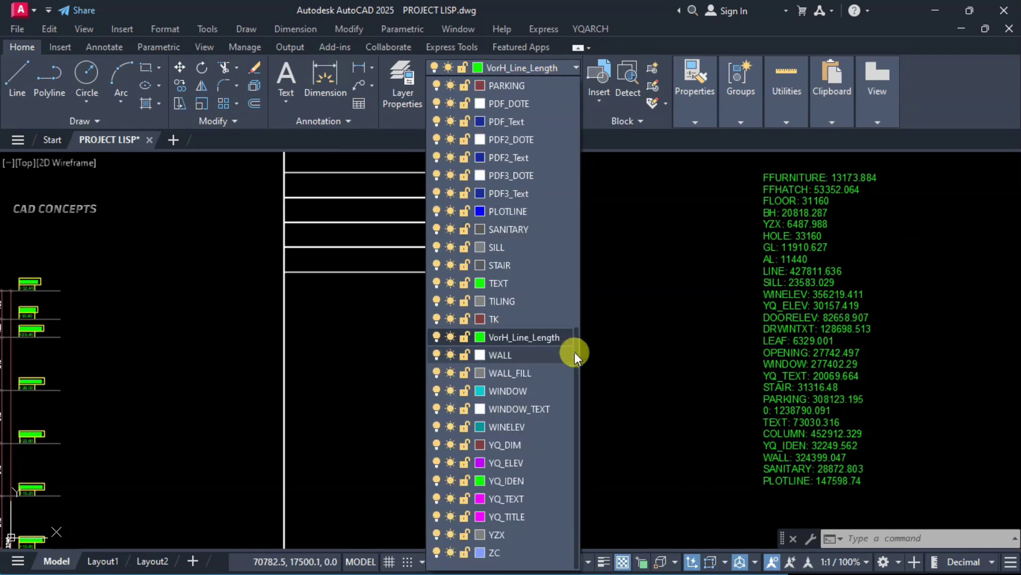
drag(576, 354, 570, 375)
drag(565, 461, 560, 90)
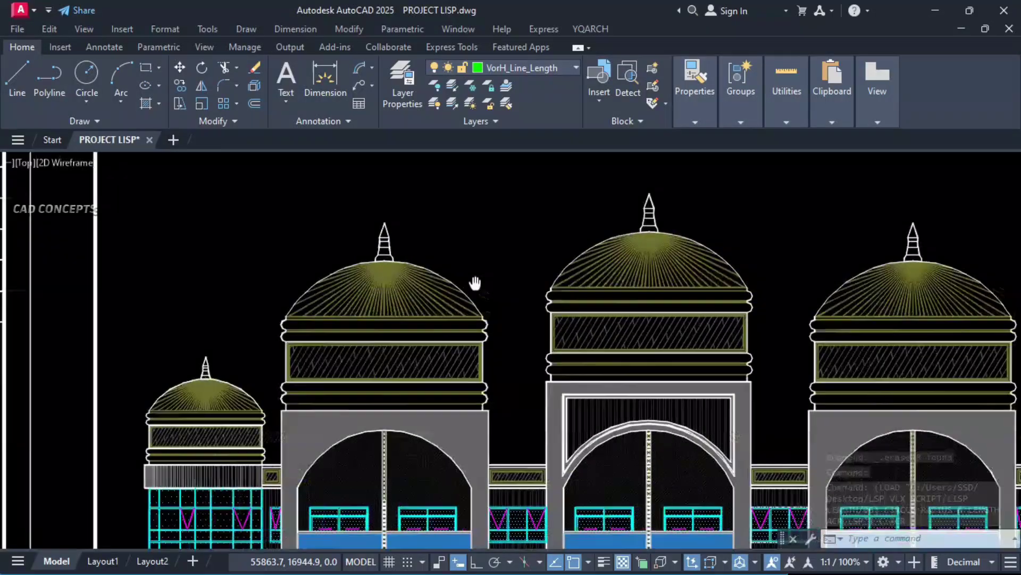
Run ACR separately on the outer arcs of the left large dome and the central dome to label their radius and length
scroll(474, 286, down, 3)
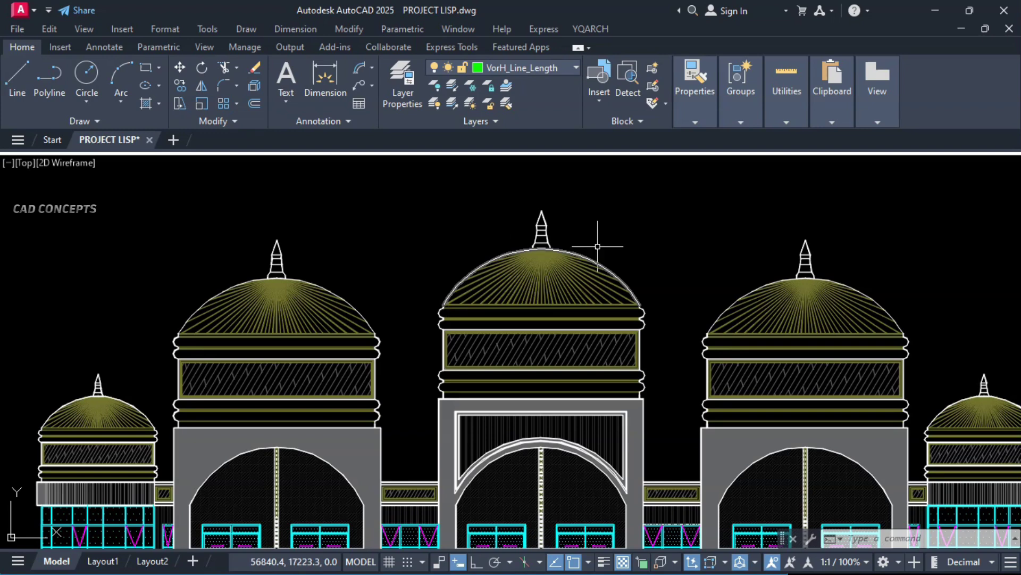
text(ACR)
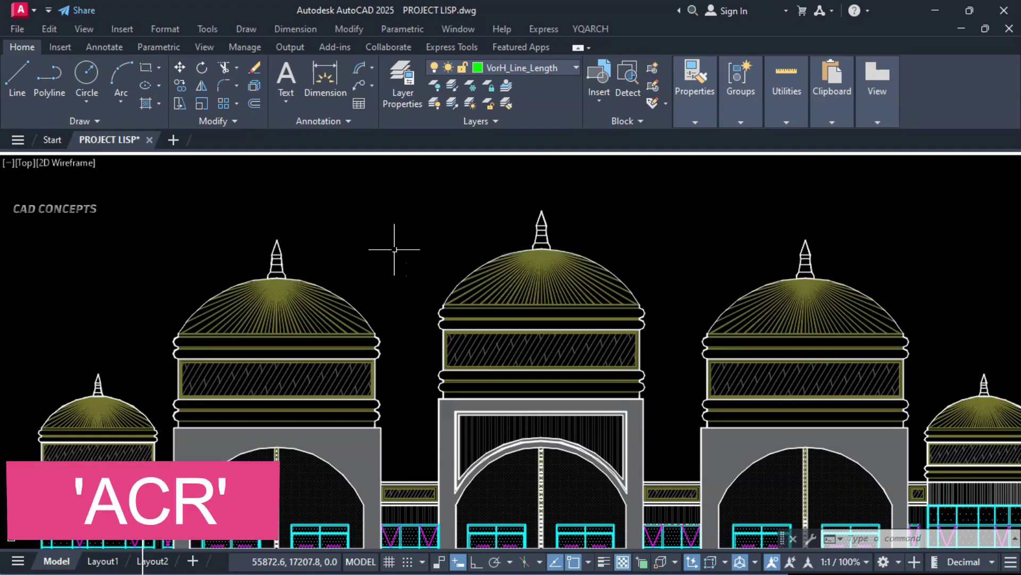
key(Return)
click(341, 297)
key(Return)
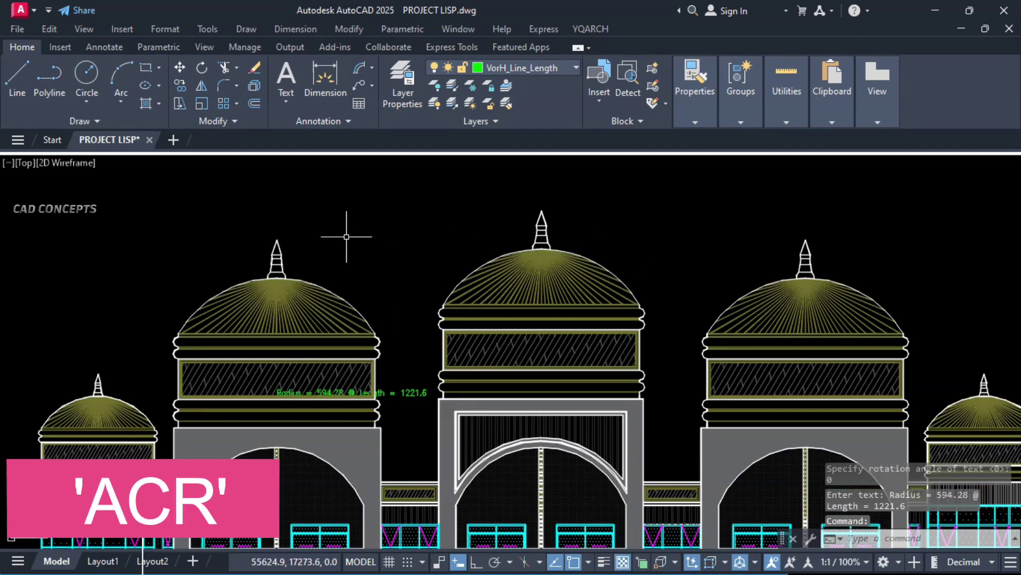
key(Return)
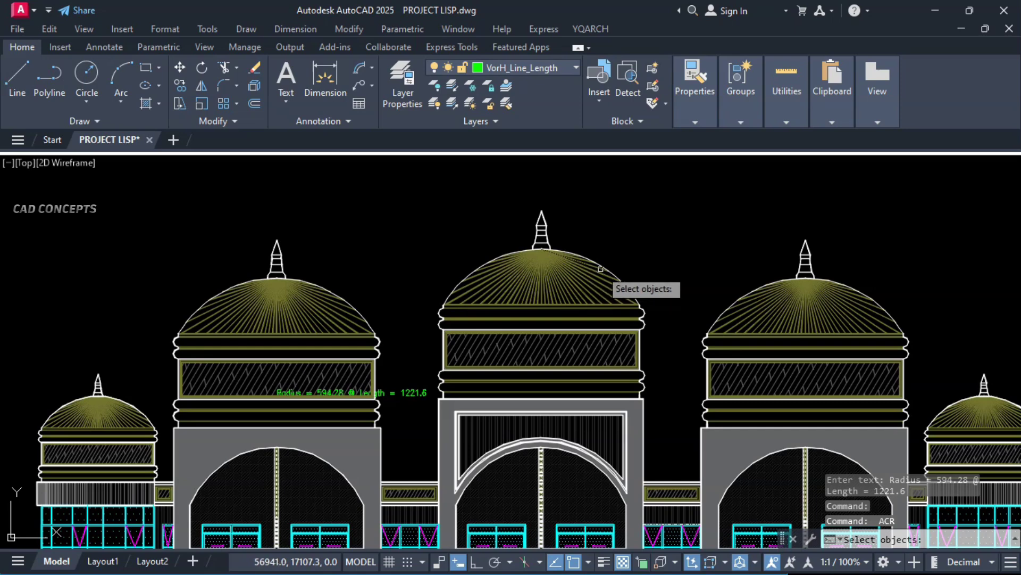
click(607, 270)
key(Return)
Label the right large dome's outer arc with ACR, and move the three radius and length texts above the large domes
key(Return)
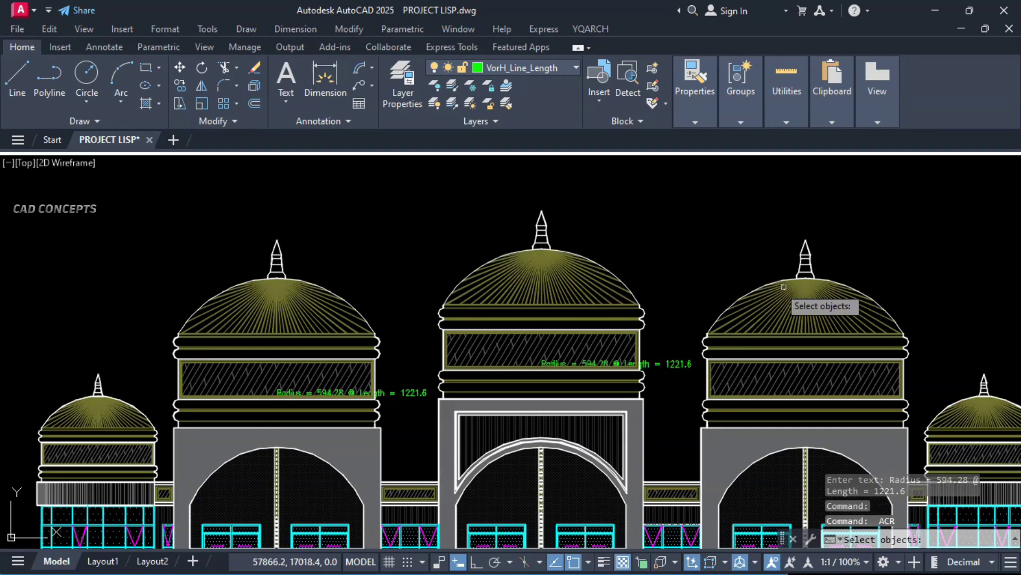
click(856, 285)
key(Return)
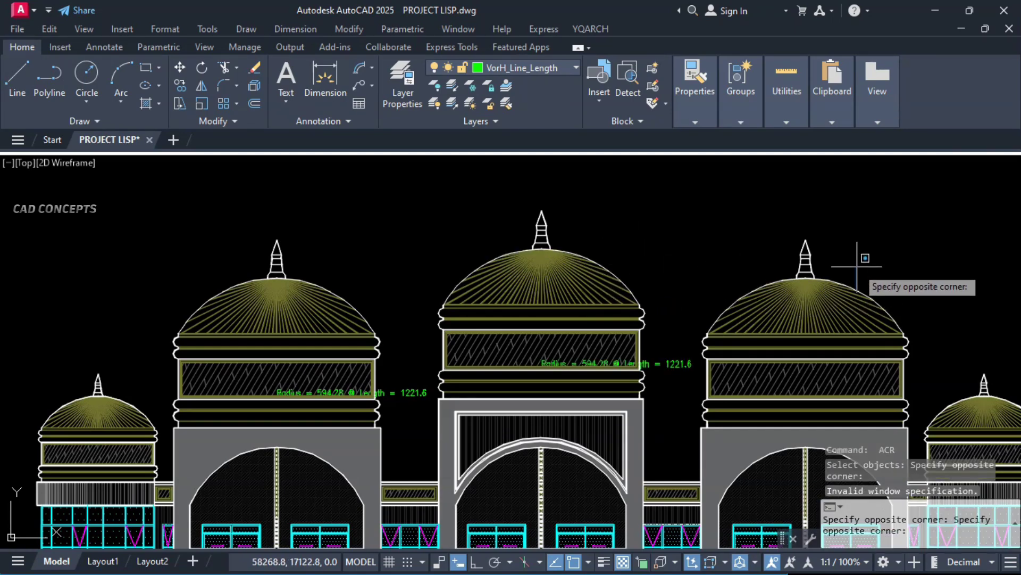
key(Return)
click(852, 277)
click(849, 286)
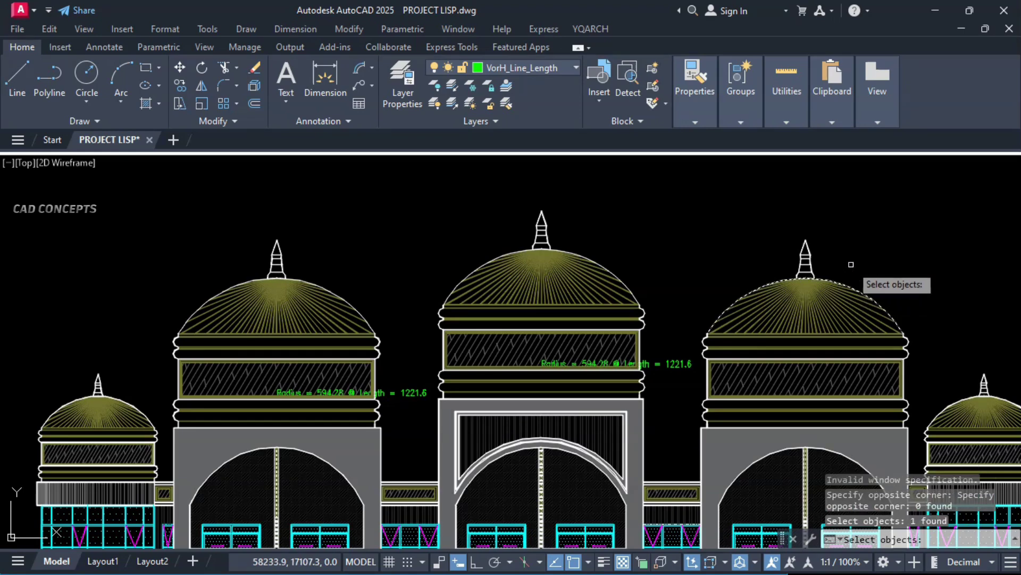
key(Return)
text(m)
key(Return)
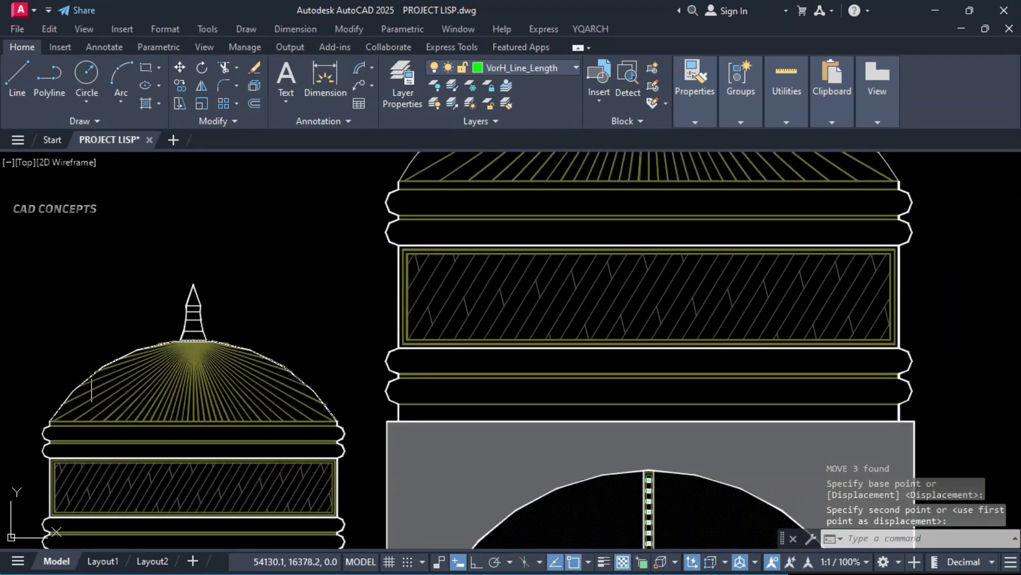
Explode the small left dome's outline polyline and label its arc's radius and length with ACR
click(75, 380)
text(x)
key(Return)
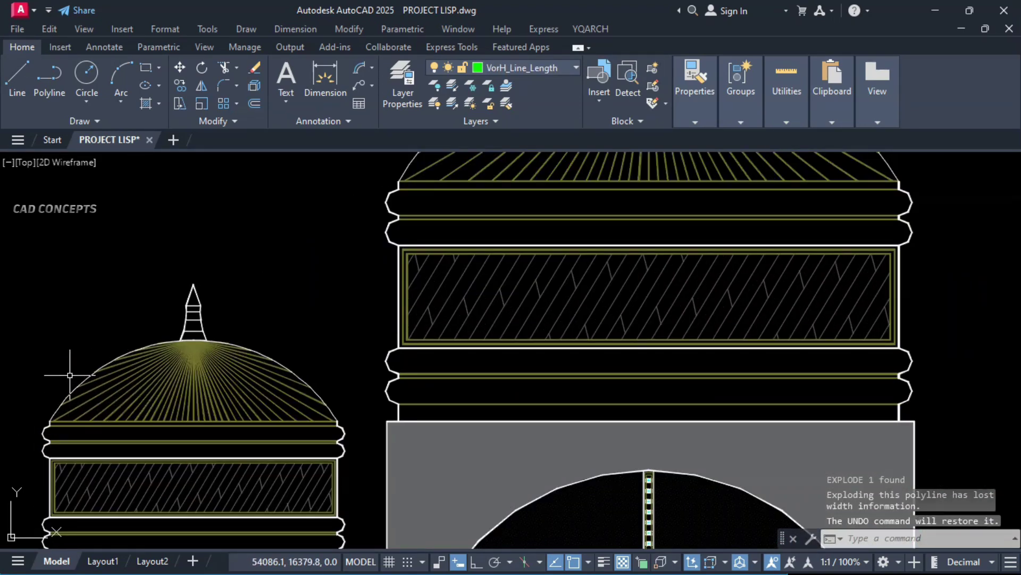
key(Return)
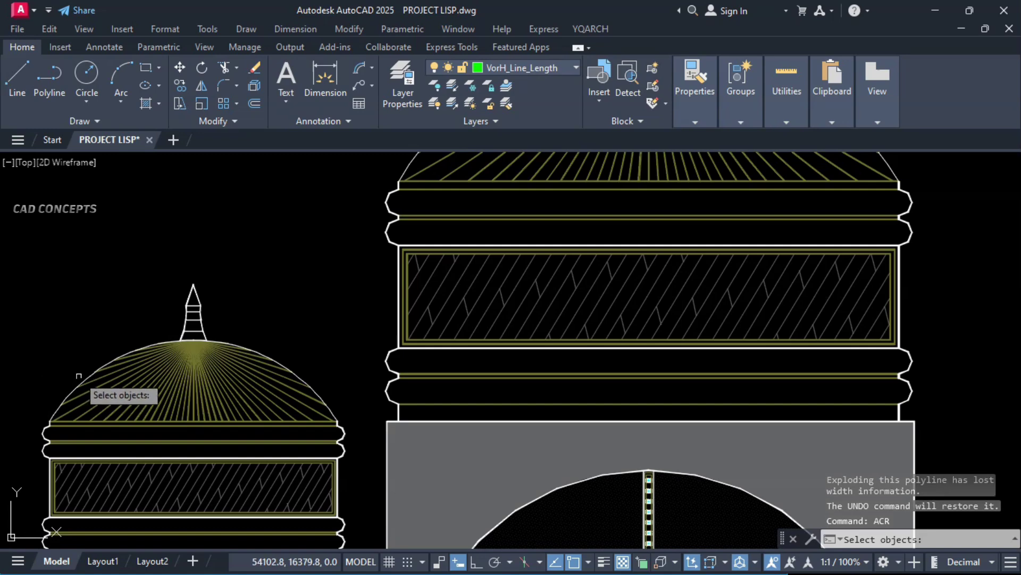
click(77, 375)
key(Return)
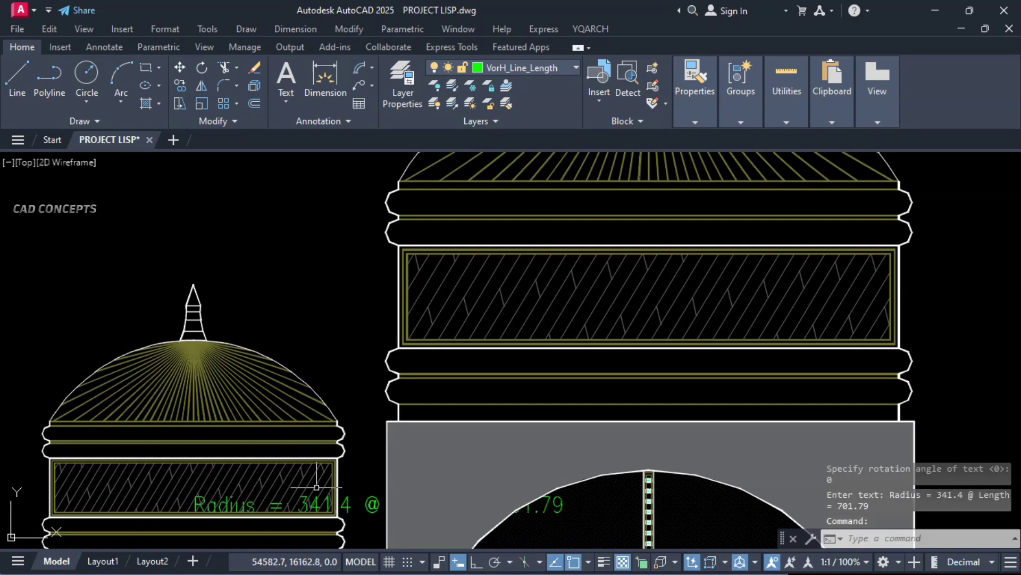
Move the small left dome's radius and length text to the empty space above its spire
click(317, 487)
text(m)
key(Return)
click(192, 512)
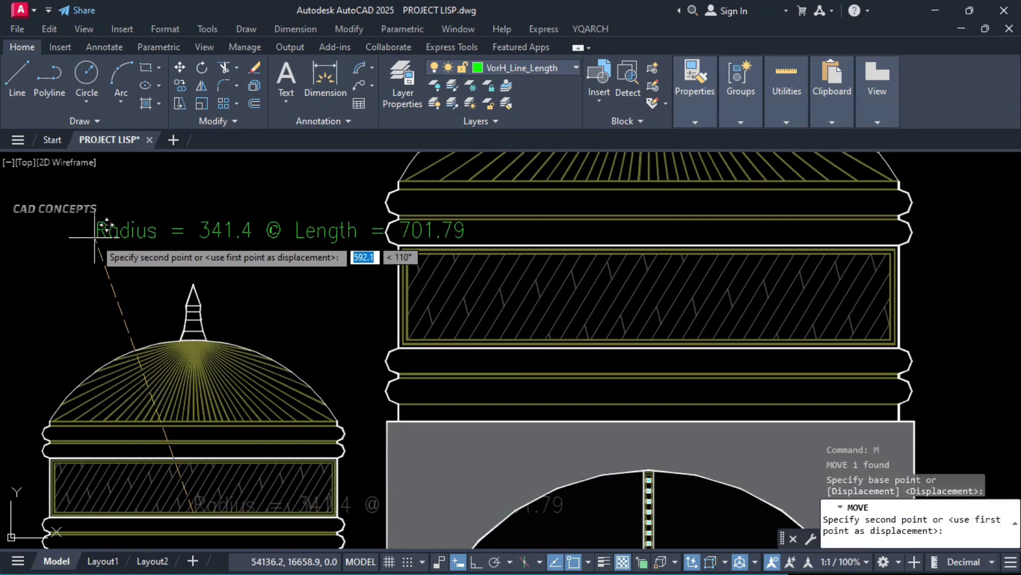
mouse_move(100, 264)
middle_down()
mouse_move(250, 285)
mouse_move(239, 278)
middle_up()
click(181, 293)
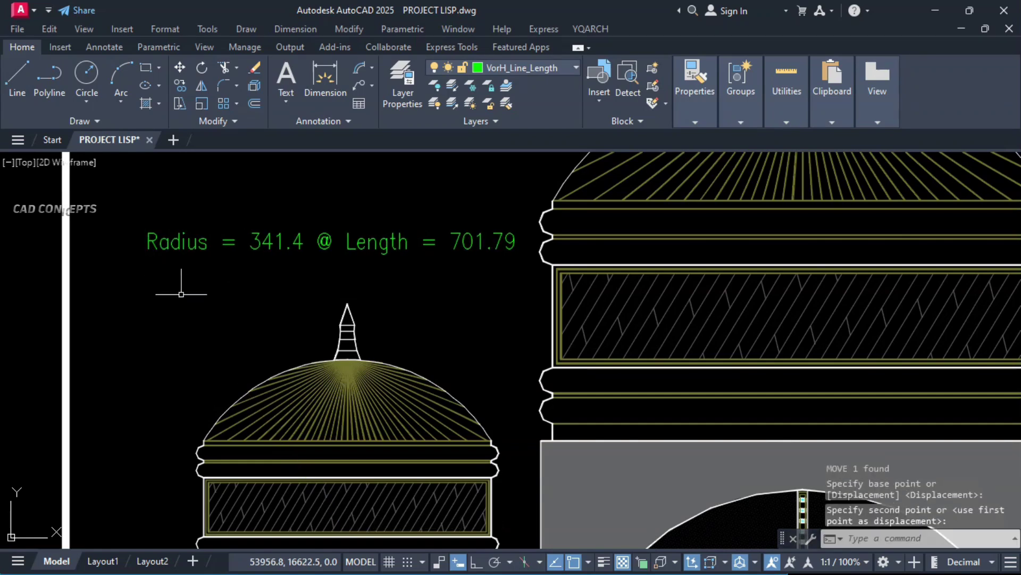
Add an arc length dimension to the small left dome's outer arc, placed above the spire
click(360, 63)
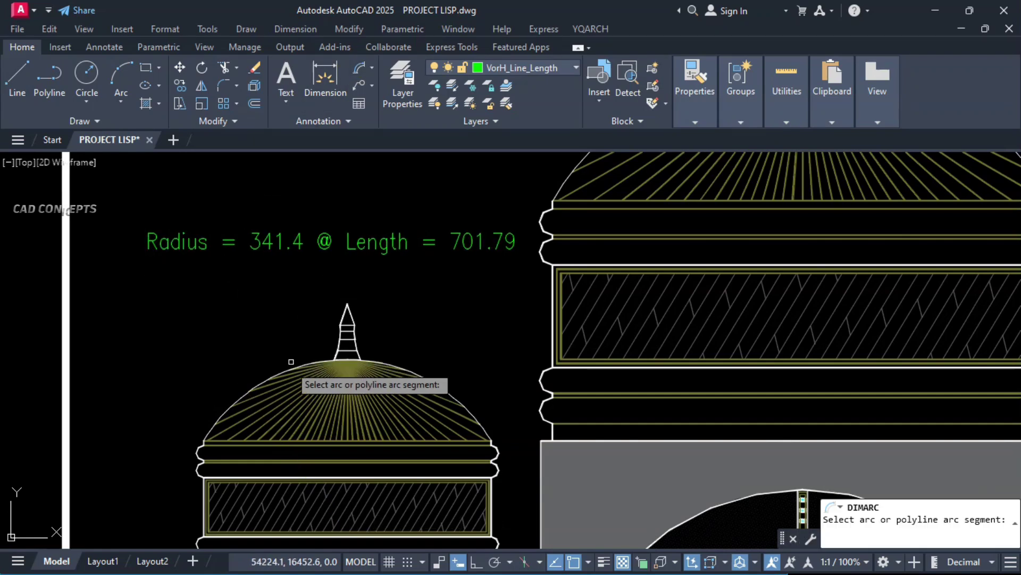
click(210, 424)
click(184, 343)
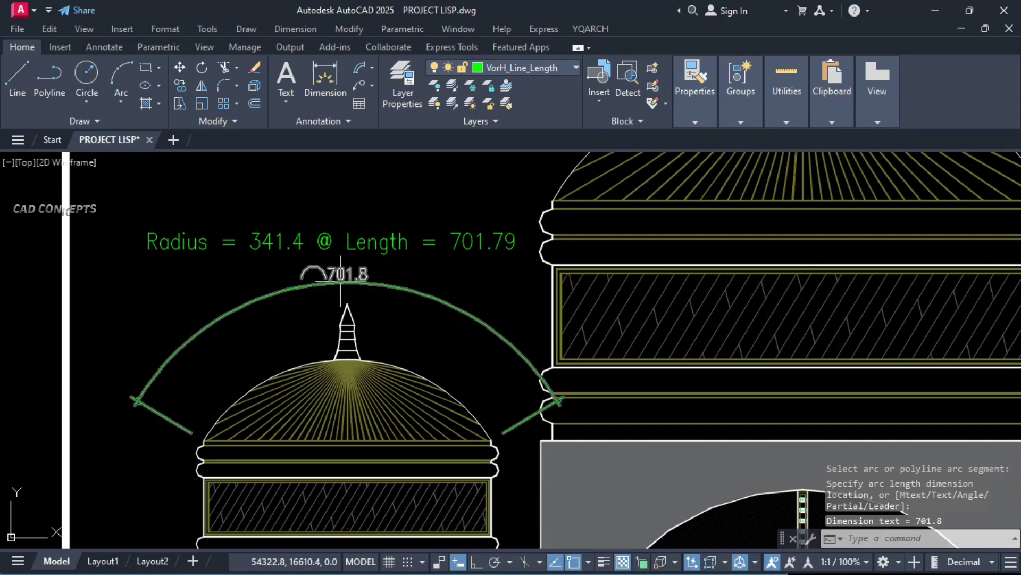
Add a radius dimension to the small left dome's outer arc, placed inside the dome
click(372, 69)
click(389, 210)
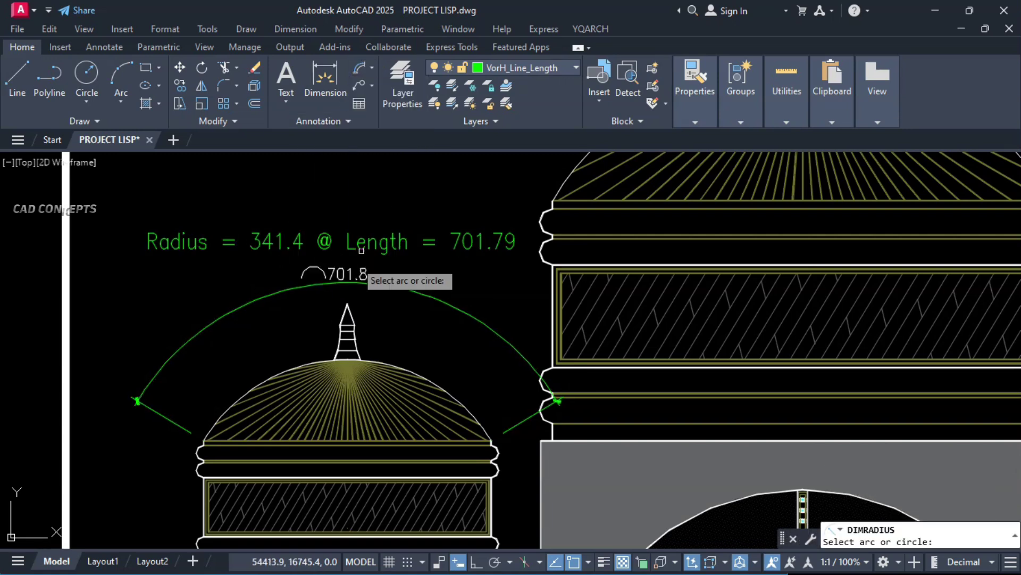
click(301, 384)
key(Escape)
Check the radius and length labels above the three large domes in the elevation
middle_drag(601, 213, 173, 411)
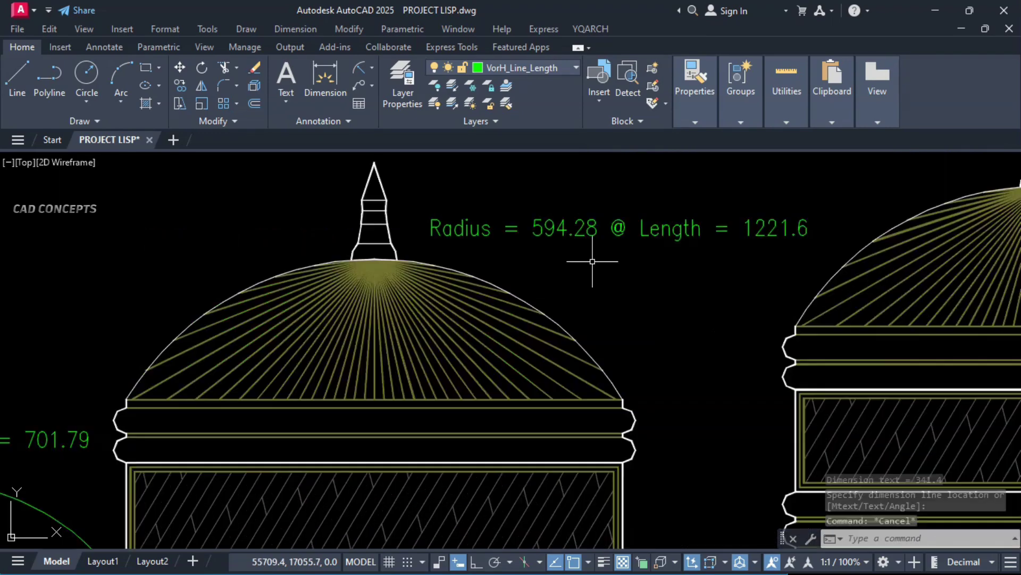
mouse_move(531, 266)
middle_down()
mouse_move(303, 319)
mouse_move(137, 330)
middle_up()
middle_drag(556, 292, 196, 309)
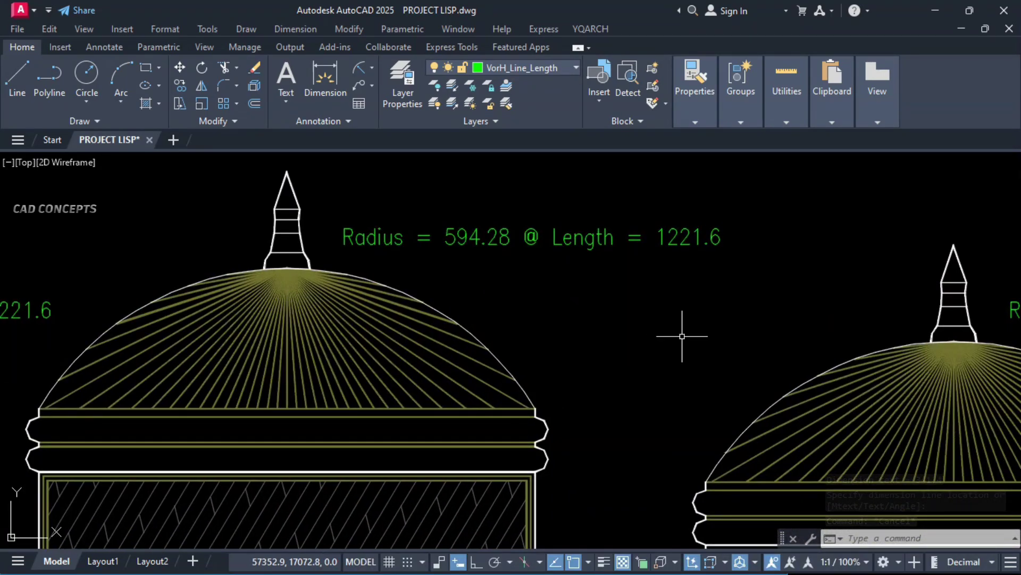
middle_drag(682, 336, 289, 290)
scroll(712, 269, down, 5)
scroll(227, 315, up, 2)
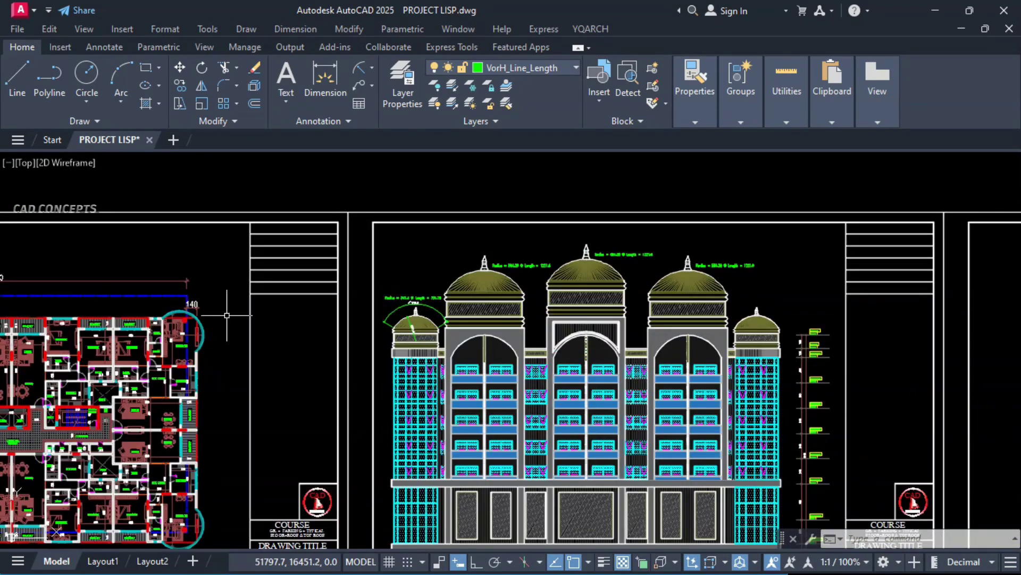
Run ACR on the dashed corner circle in the plan below the typical floor plan to label its radius and length
middle_drag(227, 315, 709, 313)
middle_drag(295, 362, 745, 295)
scroll(507, 265, down, 3)
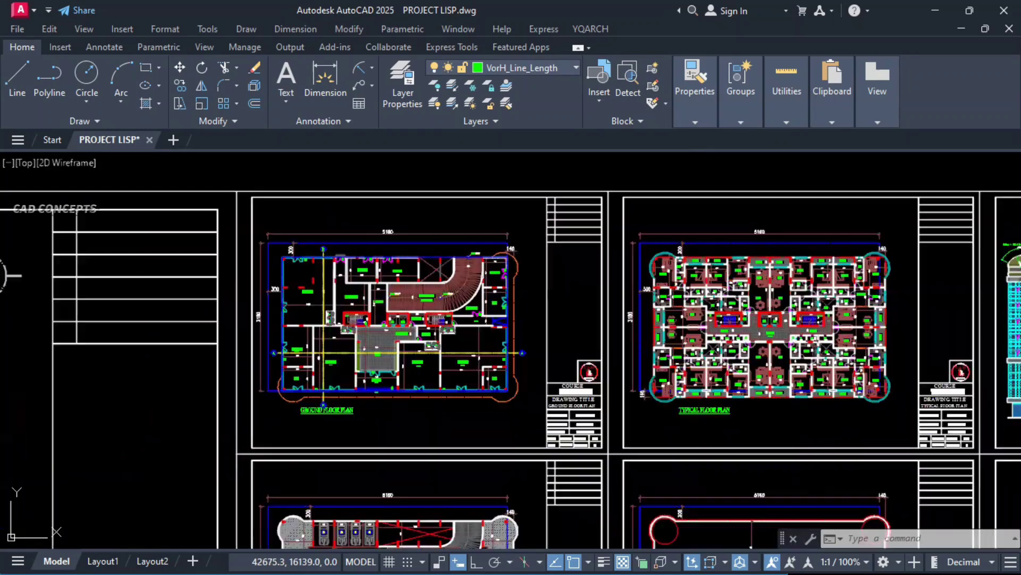
middle_drag(626, 430, 463, 249)
scroll(525, 374, up, 10)
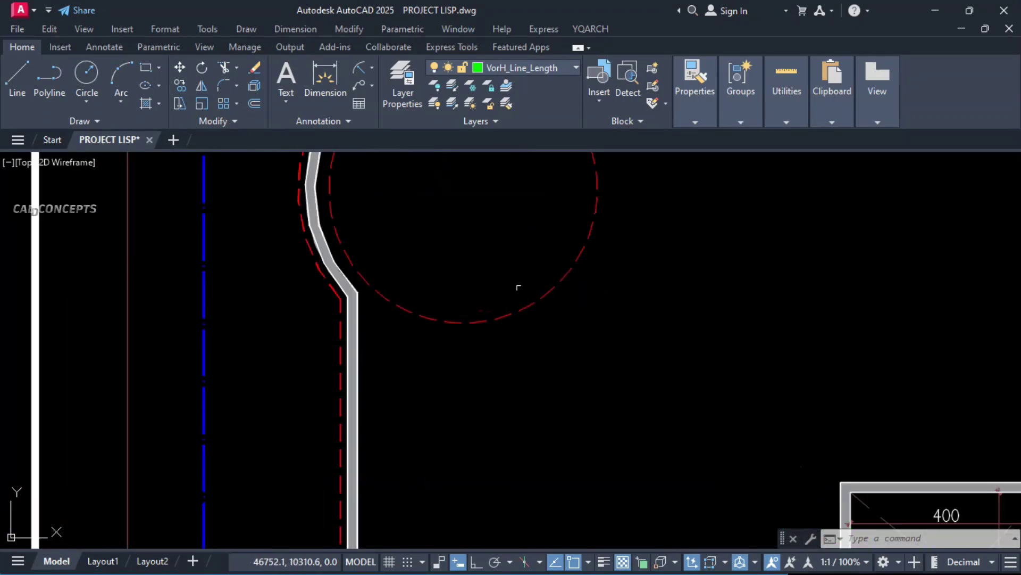
middle_drag(519, 285, 433, 403)
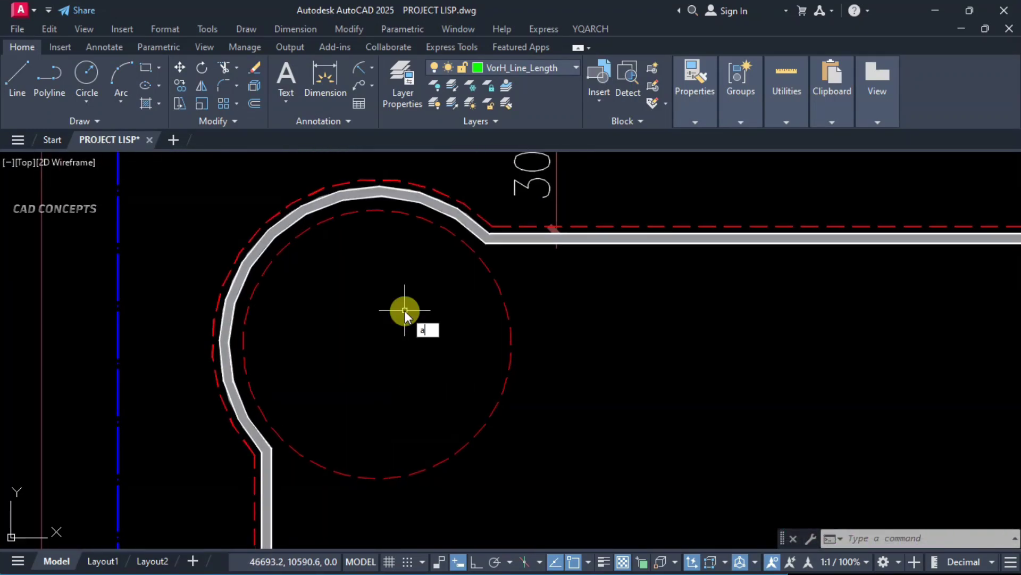
key(Return)
click(509, 336)
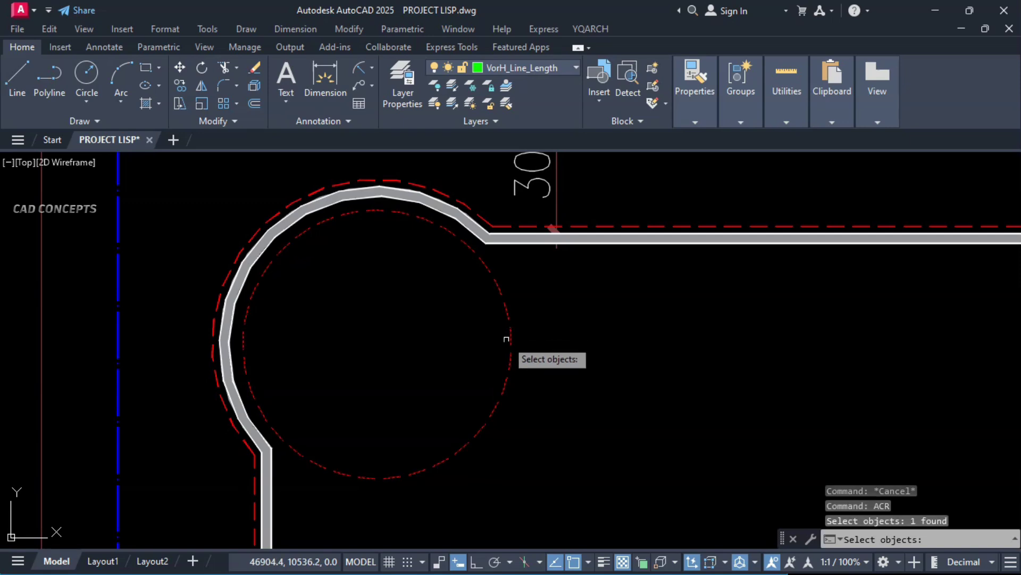
key(Return)
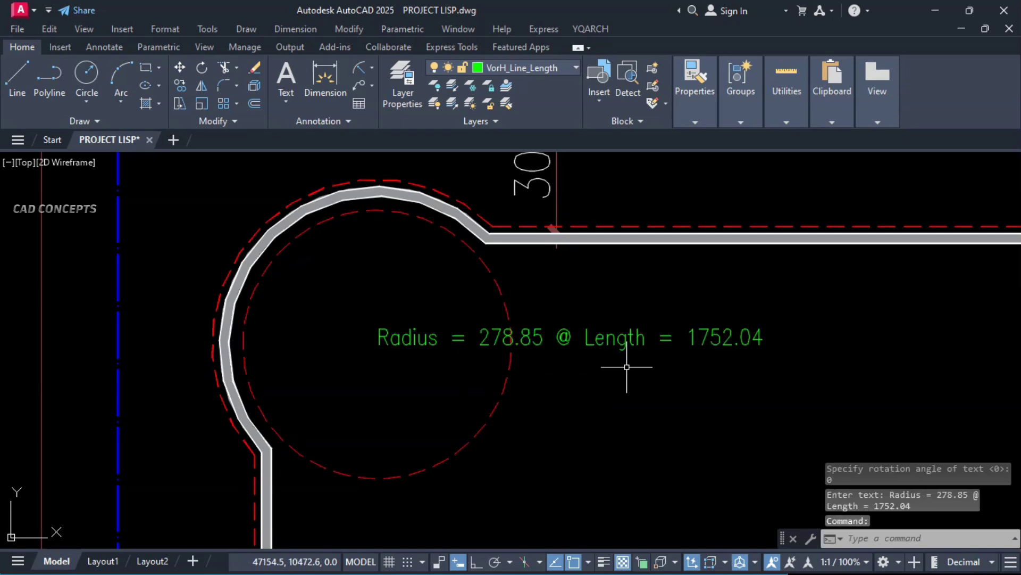
Add a diameter dimension across the dashed corner circle
click(372, 70)
click(374, 241)
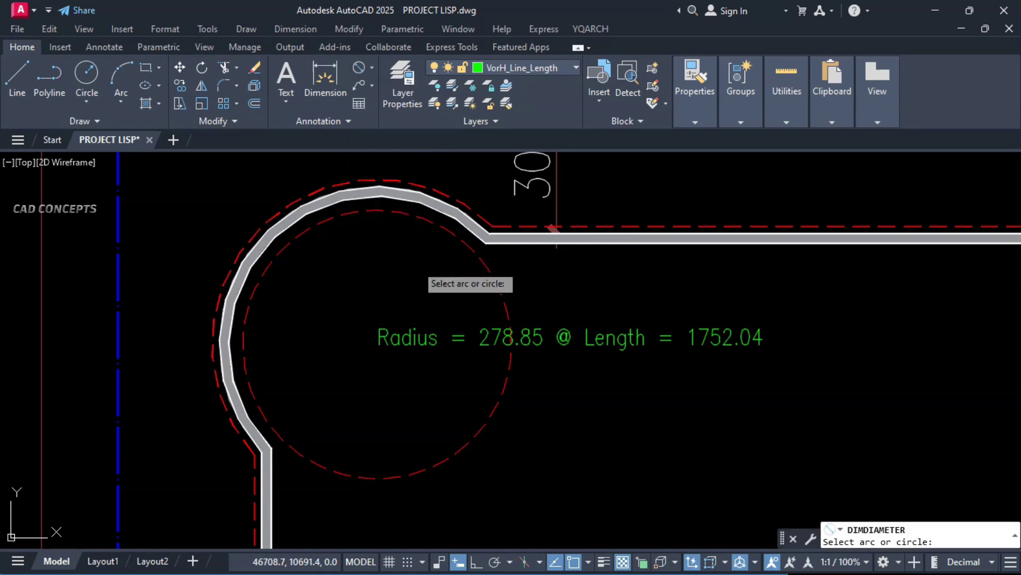
click(505, 298)
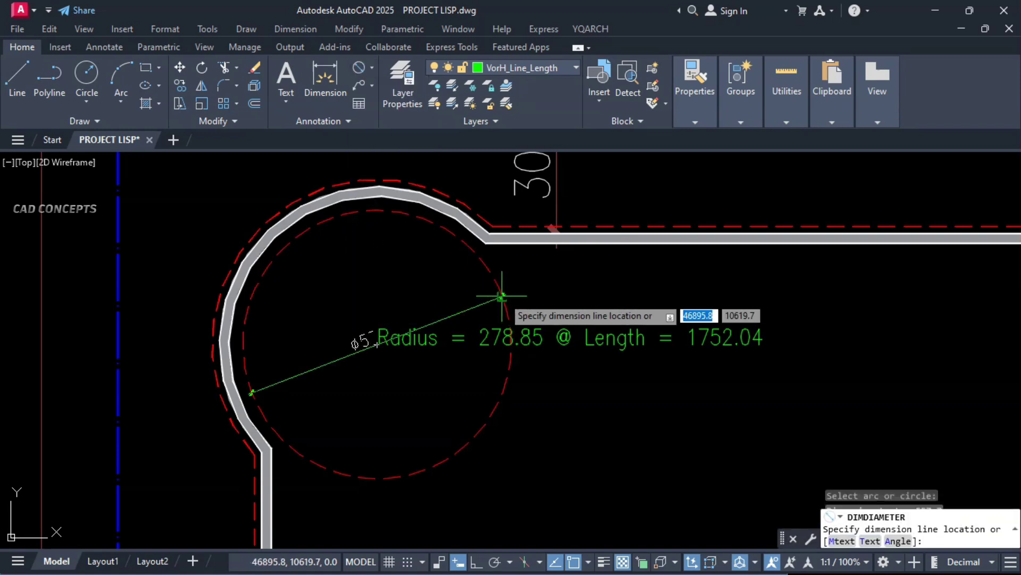
click(440, 387)
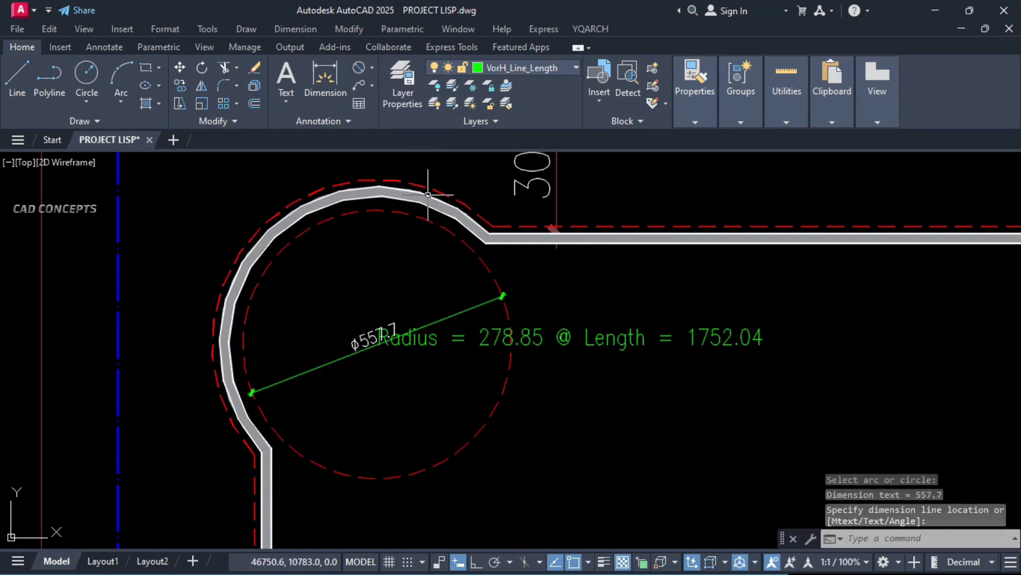
Add a radius dimension to the dashed corner circle, directed toward its lower right
click(373, 69)
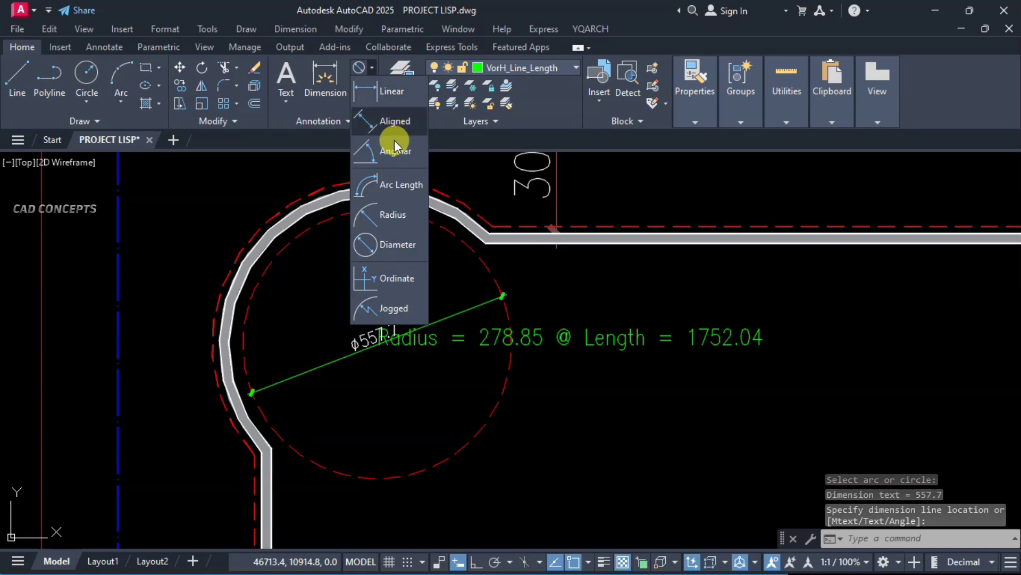
click(392, 214)
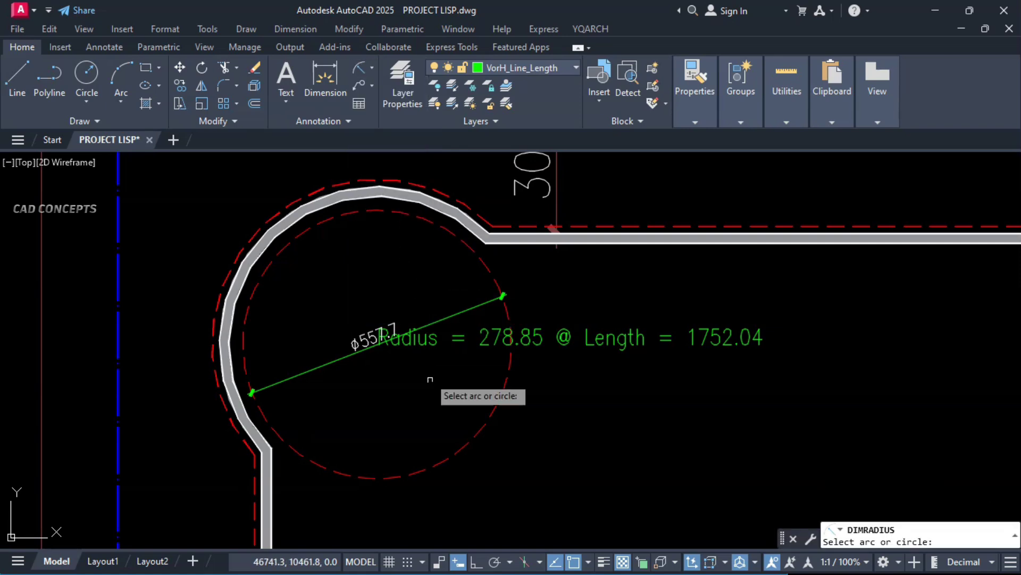
click(454, 450)
click(438, 449)
Erase the diameter dimension from the dashed corner circle
click(324, 363)
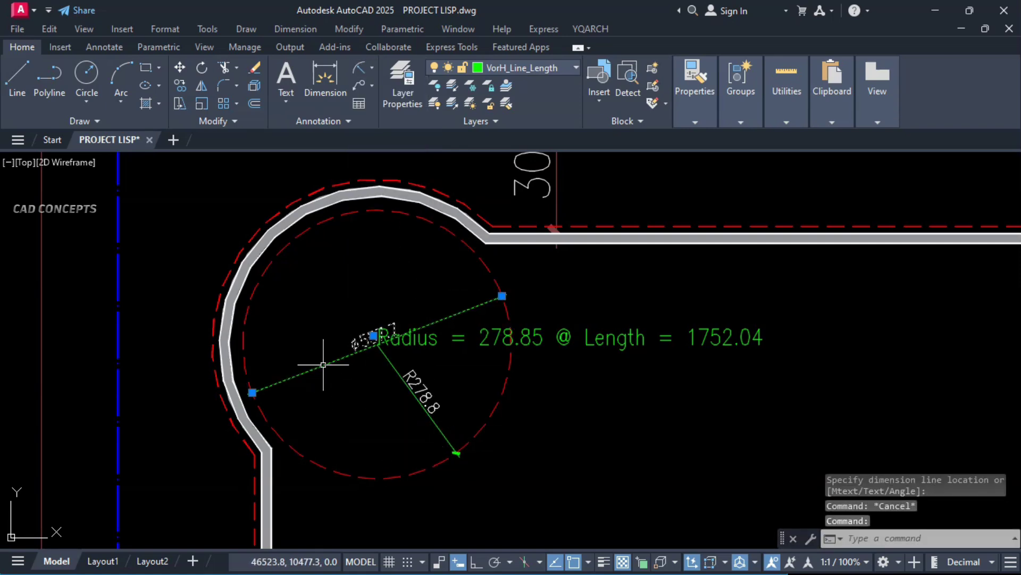
text(E)
key(Return)
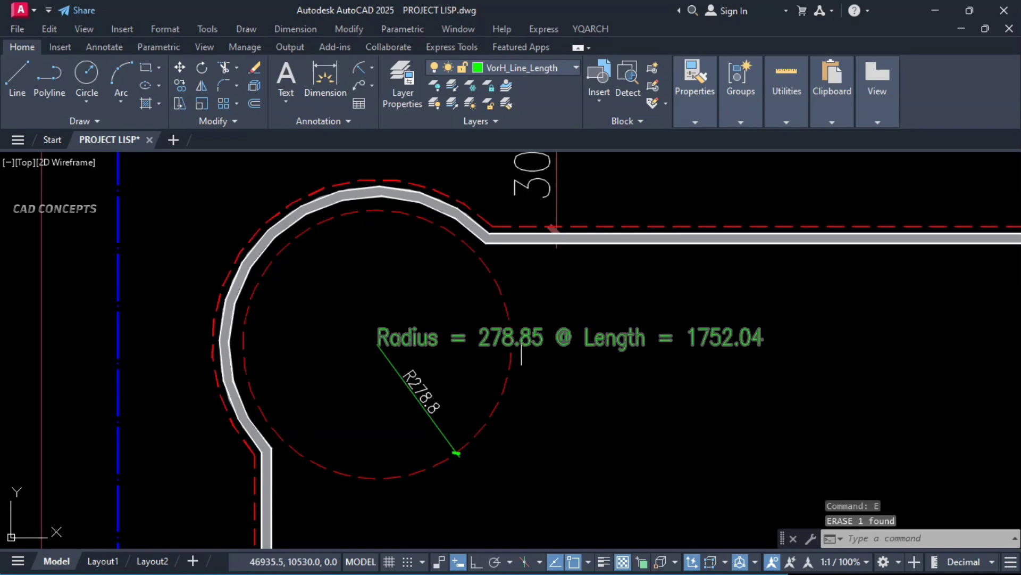
Run PKLENGTH and export the length of the ground floor plan sheet's vertical title block line to Excel, using start cell A3 on Sheet1
middle_drag(663, 399, 468, 399)
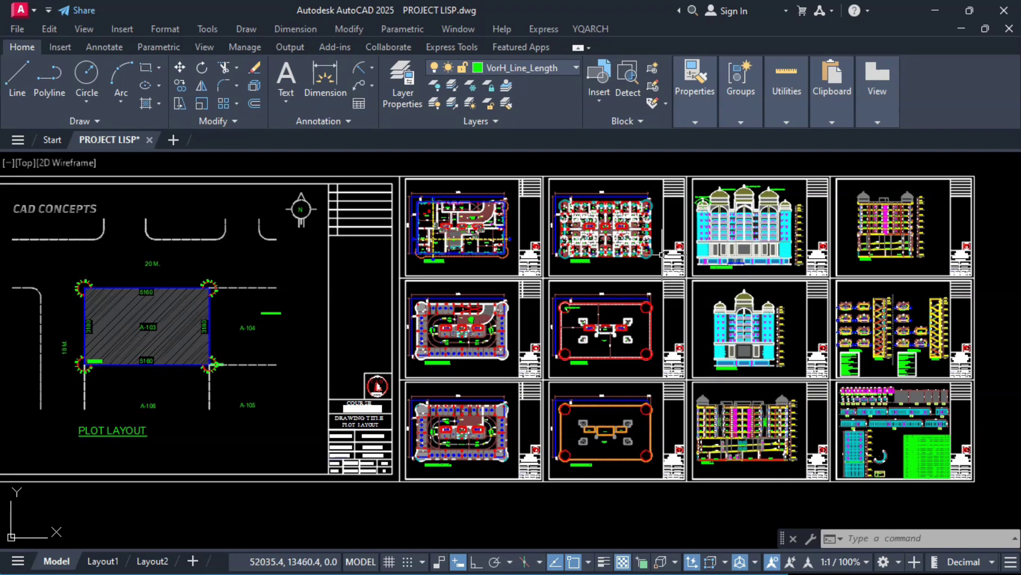
text(PKLENGTH)
key(Return)
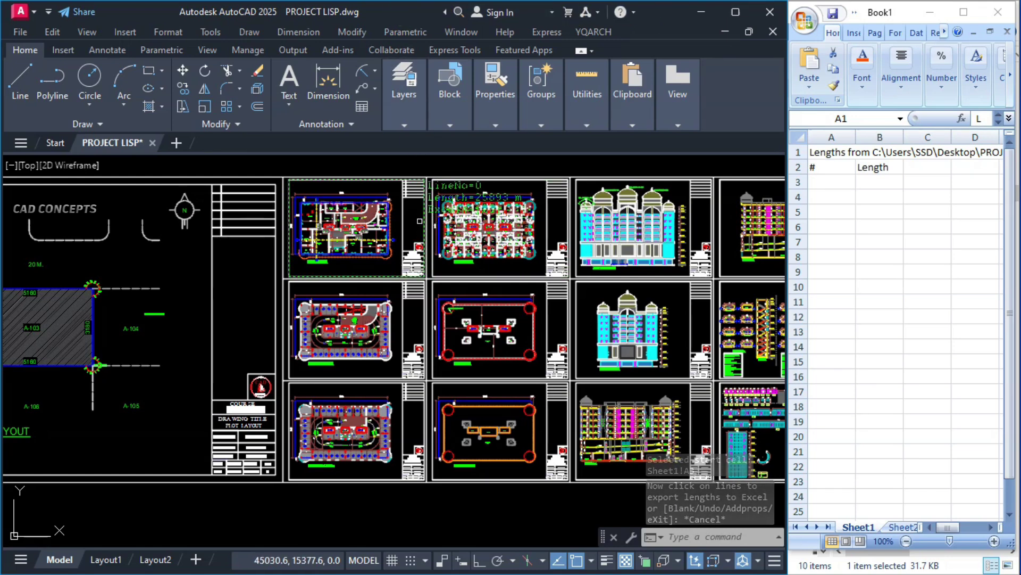
click(403, 222)
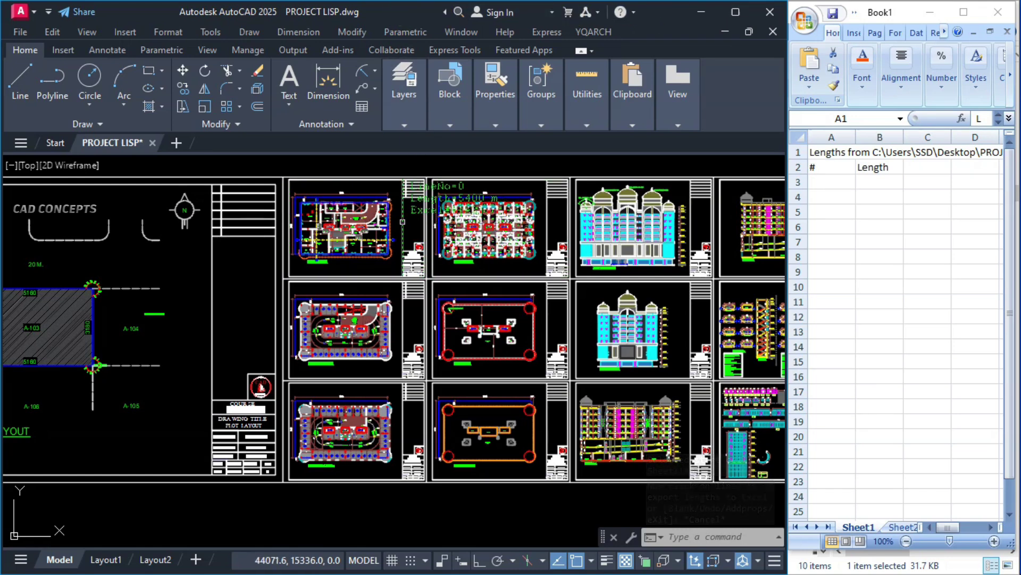
click(403, 222)
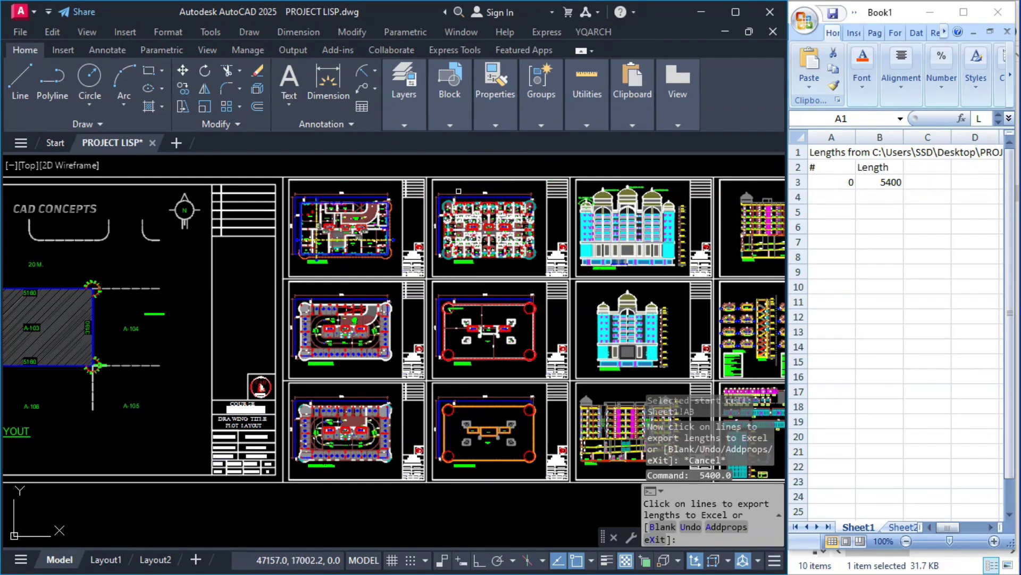
Export the lengths of the typical floor plan sheet border, the plot layout sheet border and the hatched plot outline to Excel, then end the export
click(471, 182)
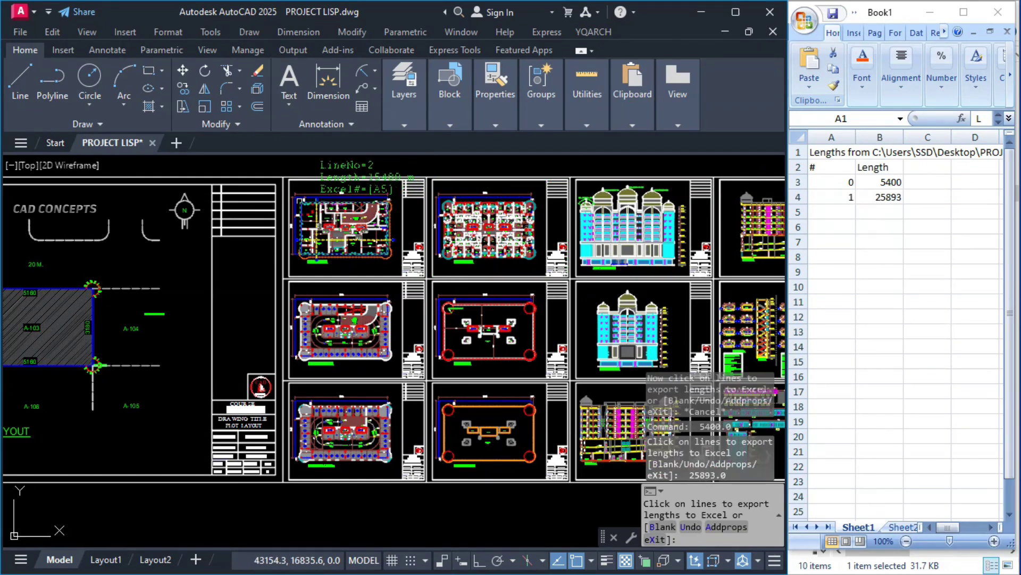
click(177, 180)
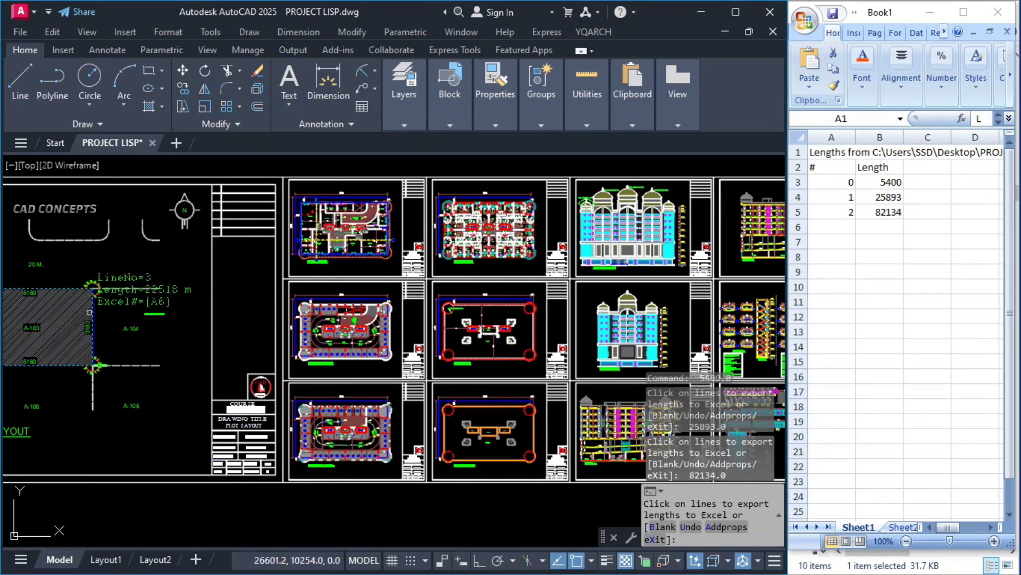
click(94, 288)
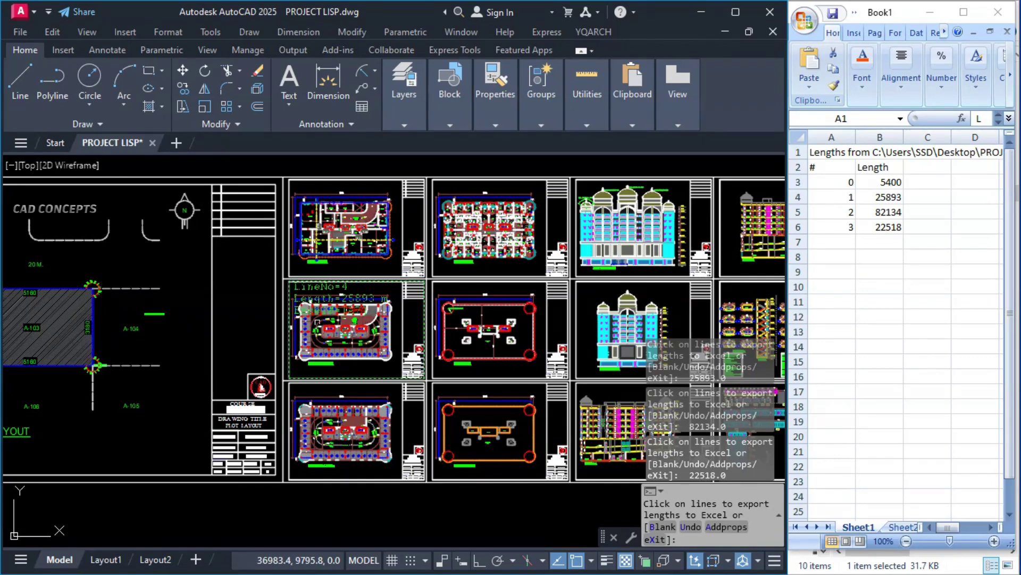
key(Return)
Rerun the length export with start cell A1 and send the lengths of the roof floor plan's two right-hand corner circles to Excel
scroll(503, 342, up, 4)
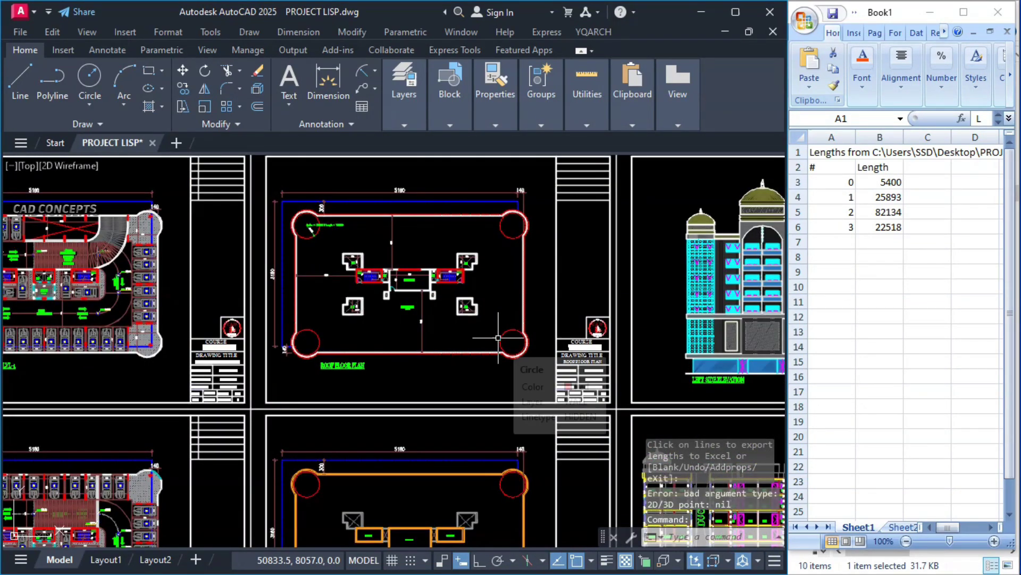
key(Return)
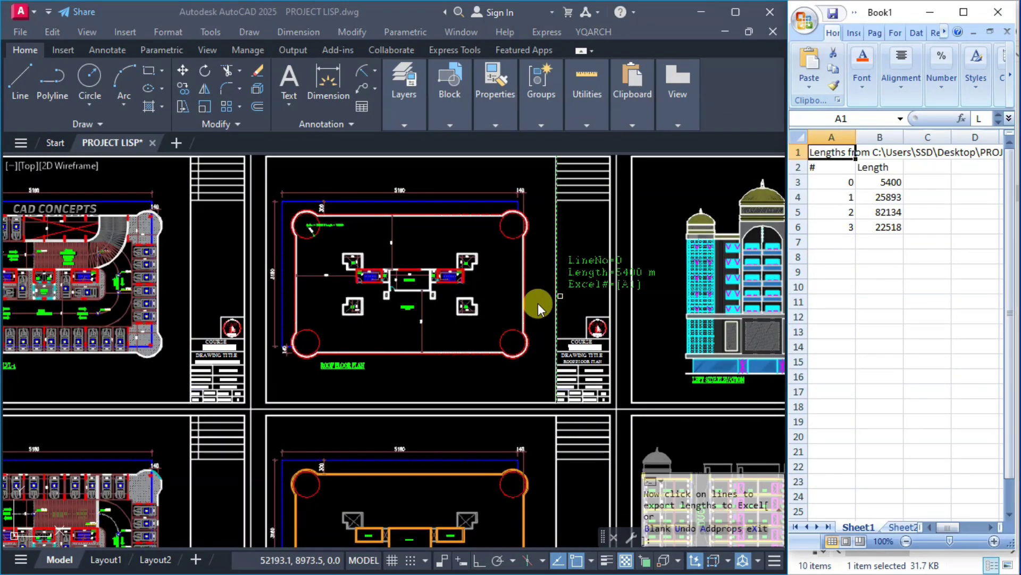
click(511, 329)
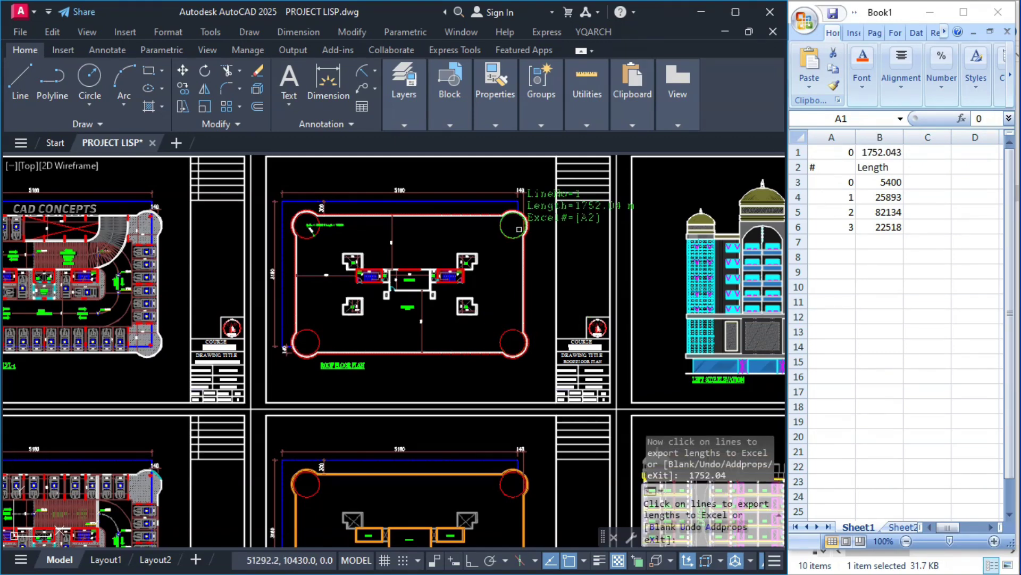
click(512, 237)
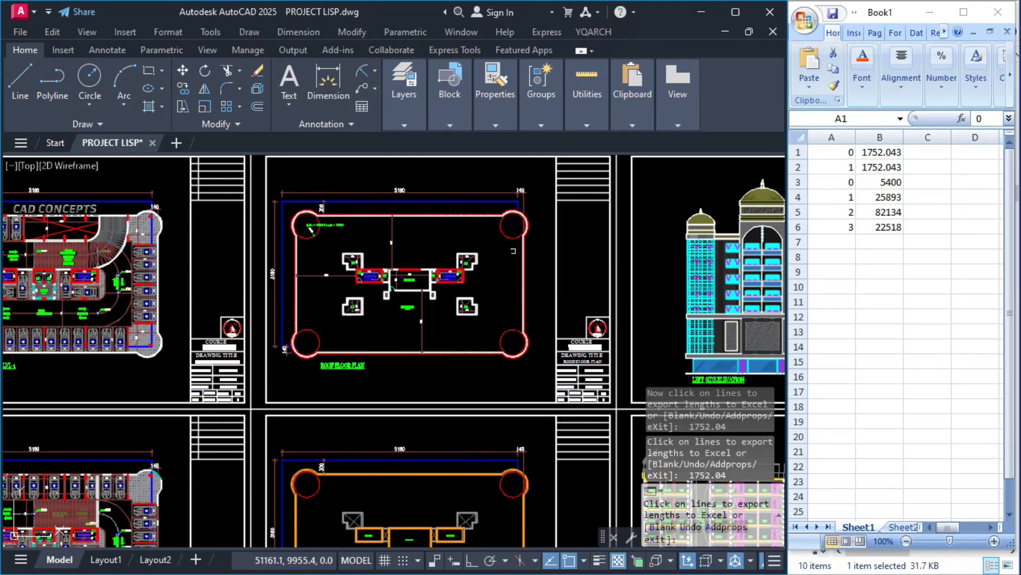
Select cell A7 in Excel, then export the left side elevation sheet's border lines and the Section B-B sheet's vertical title block line
click(836, 243)
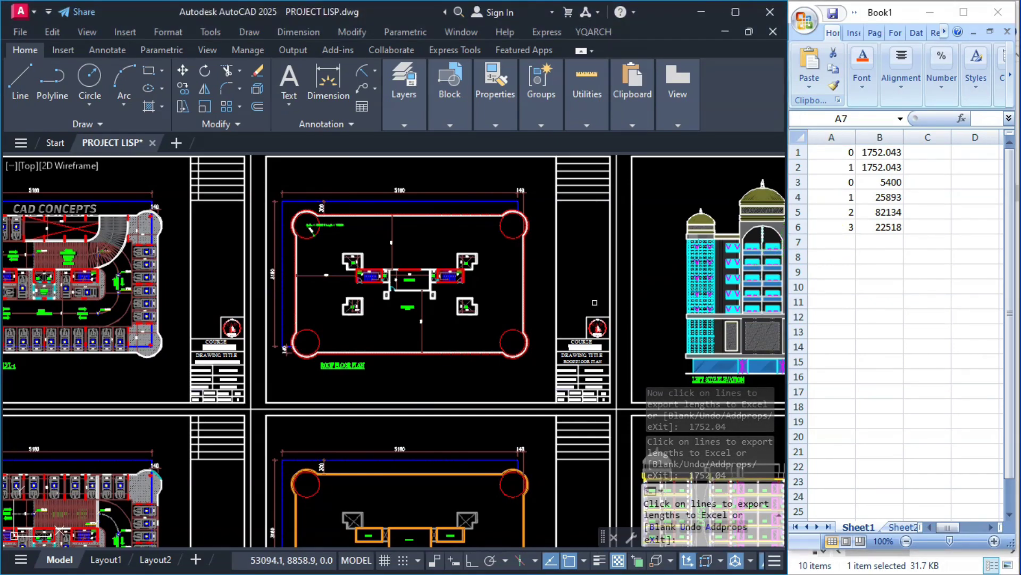
click(616, 283)
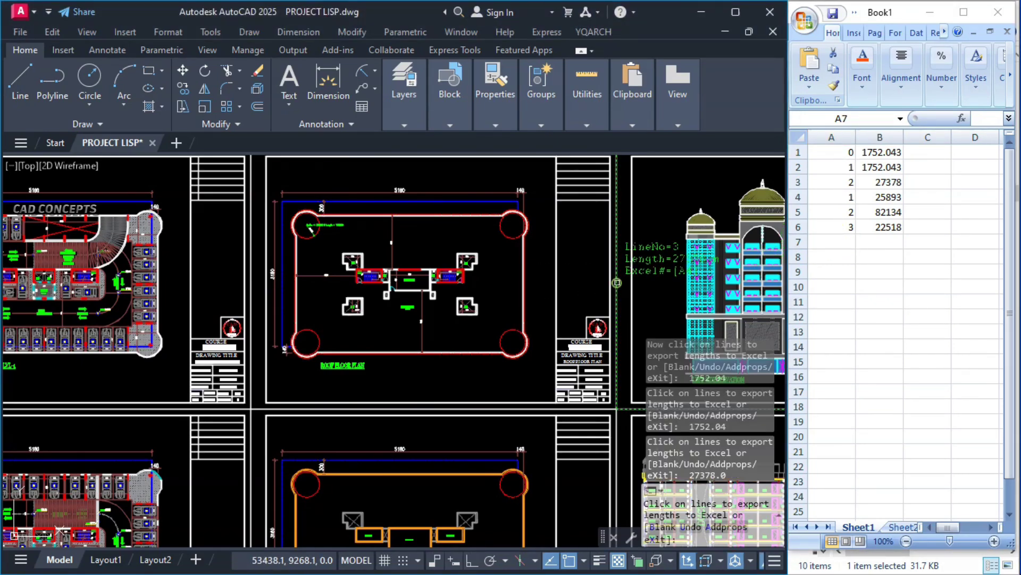
middle_drag(649, 288, 346, 368)
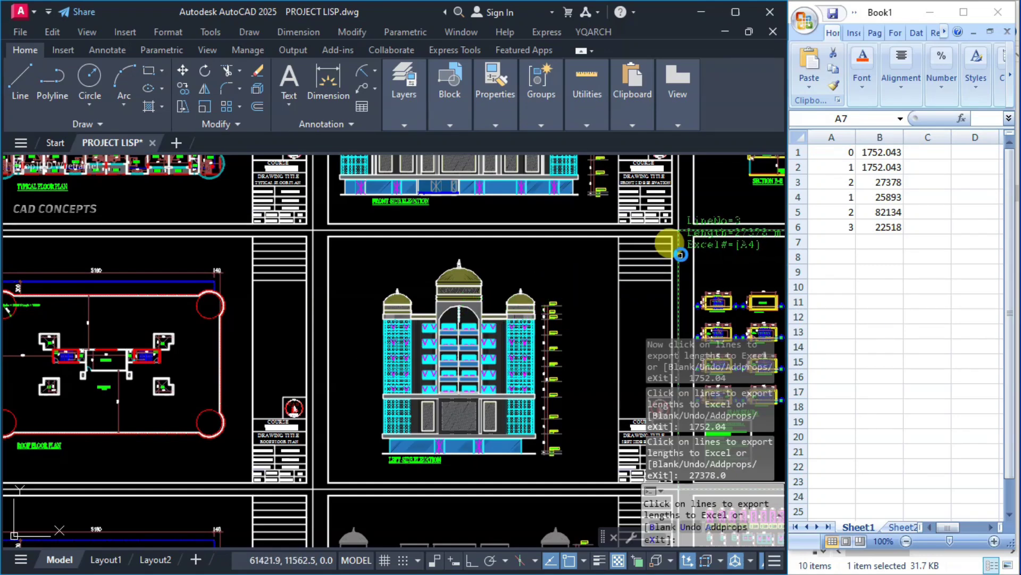
click(684, 230)
mouse_move(684, 229)
middle_down()
mouse_move(497, 256)
mouse_move(374, 363)
middle_up()
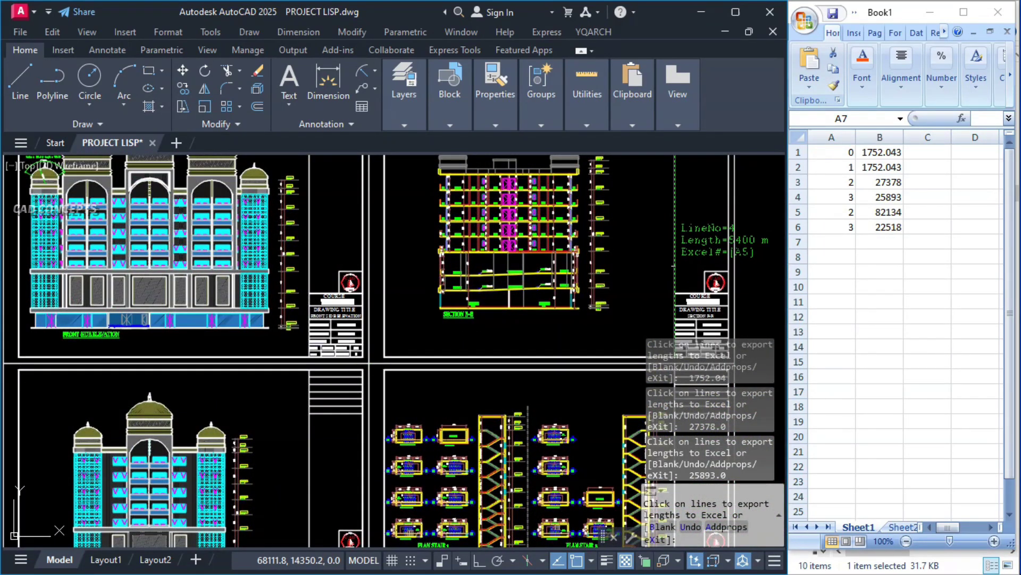
click(674, 264)
mouse_move(674, 264)
middle_down()
mouse_move(640, 307)
mouse_move(600, 415)
middle_up()
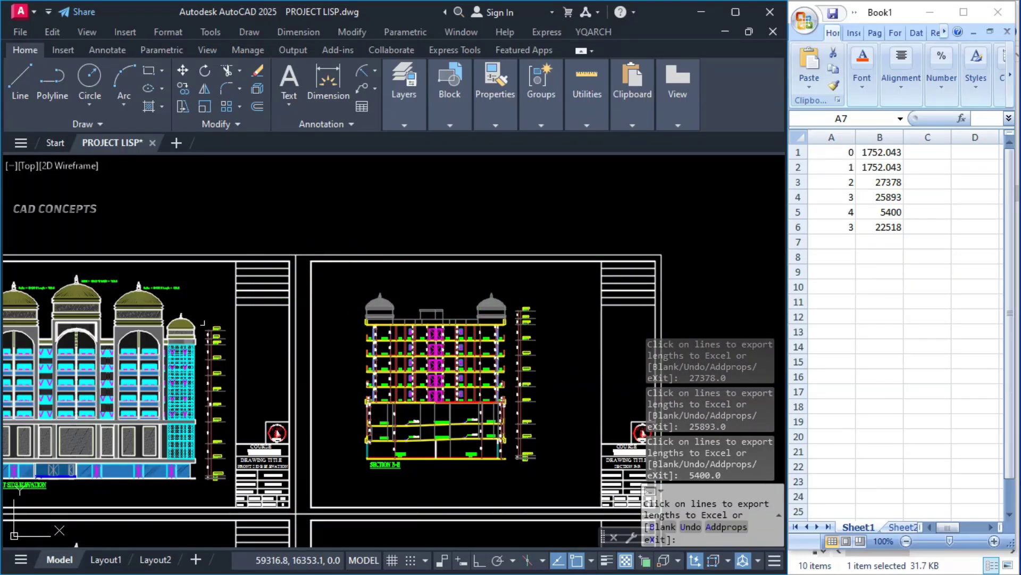
Export the ground floor plan's showroom wall segment, yellow section line, shopfront line and dashed orange outline lengths to Excel
middle_drag(202, 323, 455, 280)
middle_drag(200, 383, 592, 282)
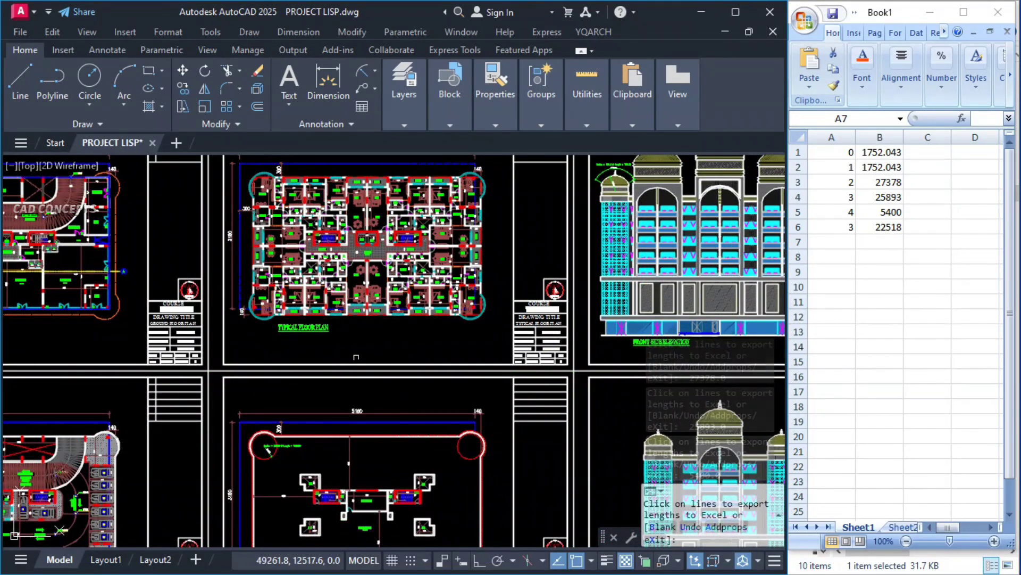
middle_drag(288, 357, 526, 355)
scroll(321, 301, up, 4)
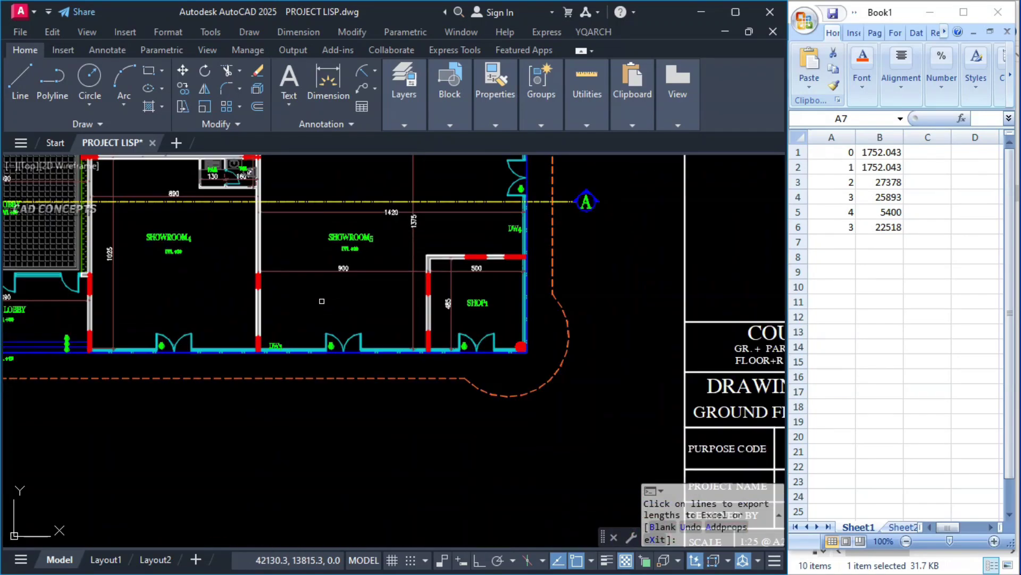
click(262, 308)
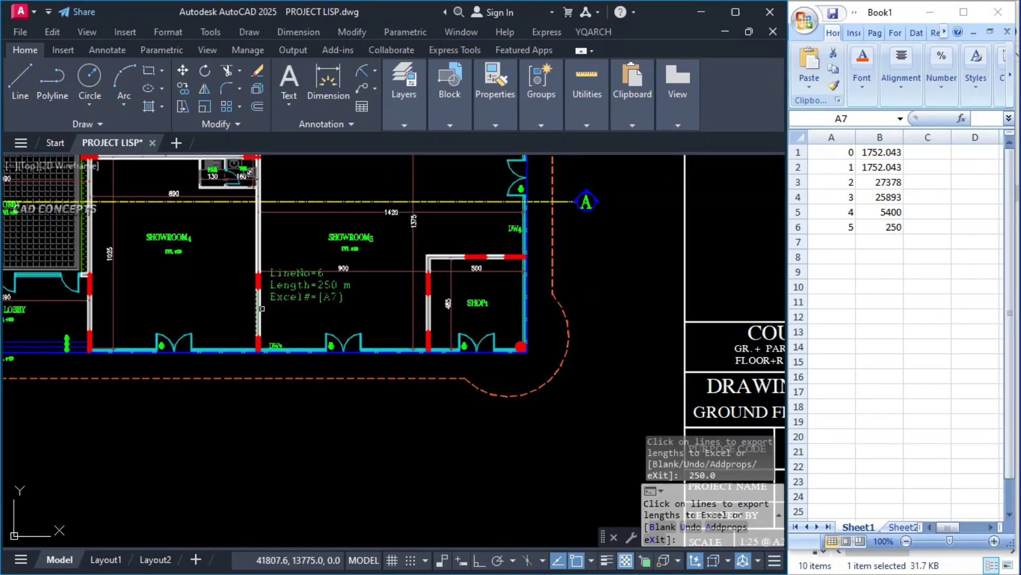
click(356, 201)
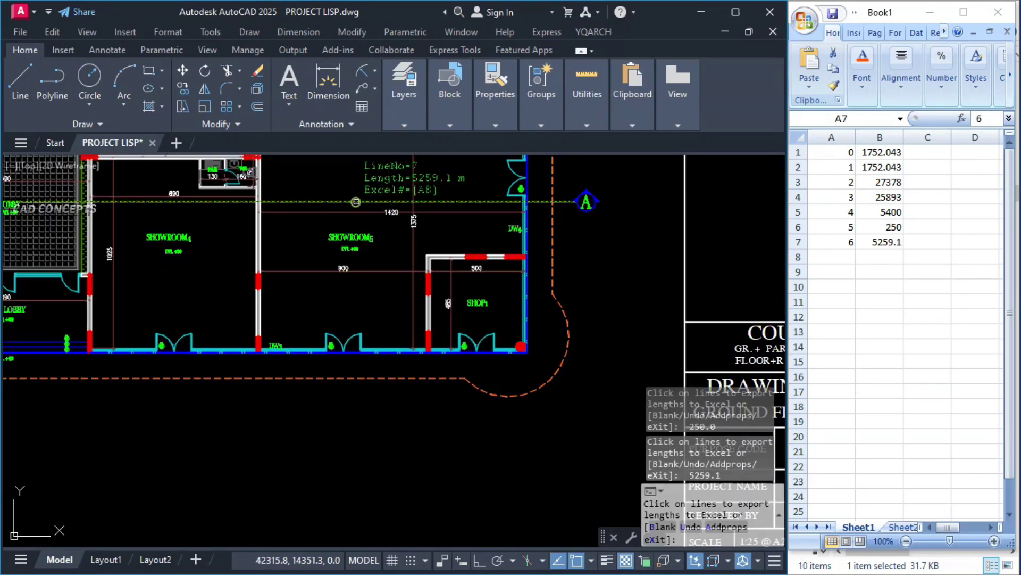
click(470, 356)
click(362, 379)
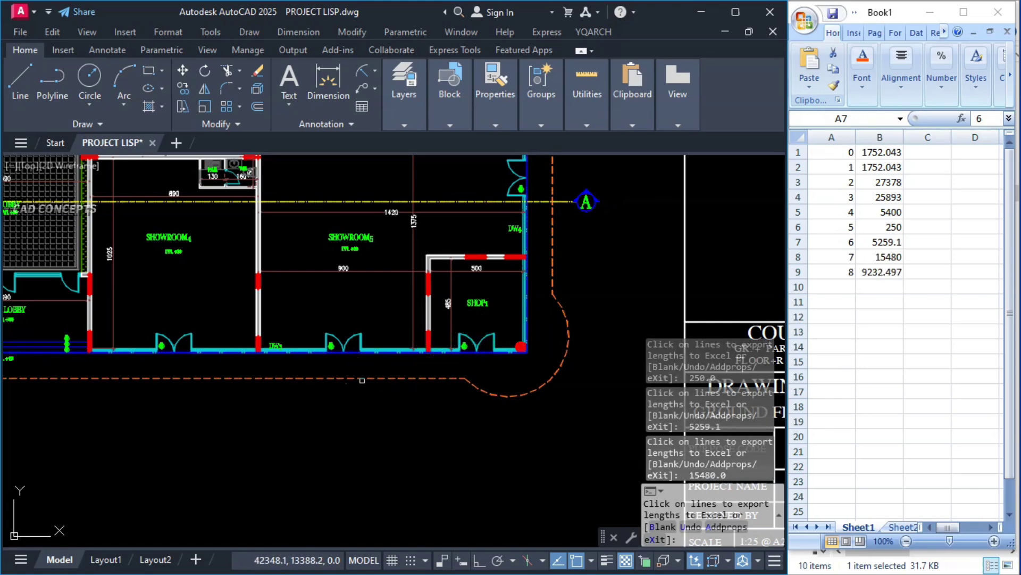
Export the lengths of the blue outlines around the ground floor plan and the typical floor plan to Excel
scroll(473, 398, down, 4)
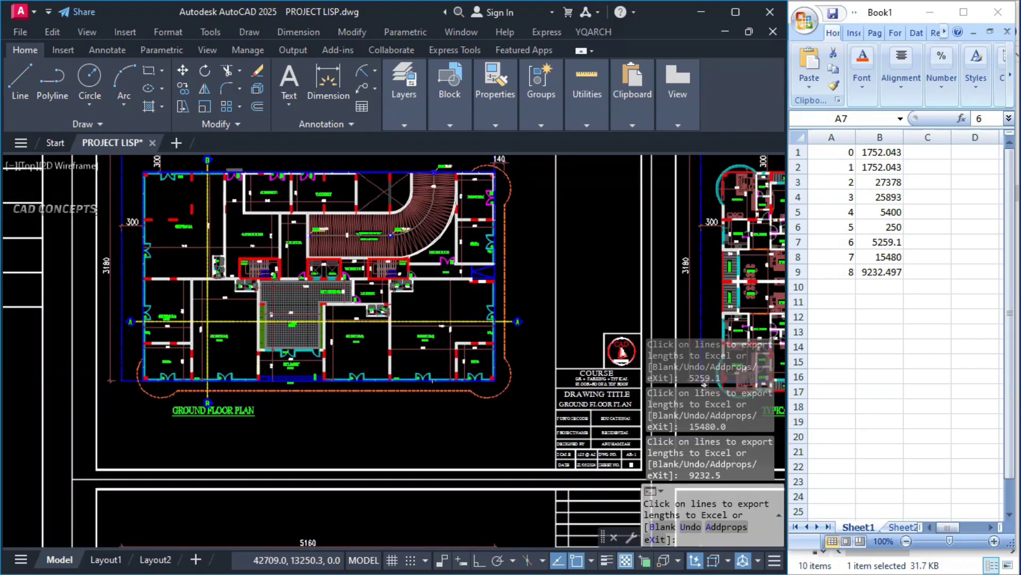
click(383, 379)
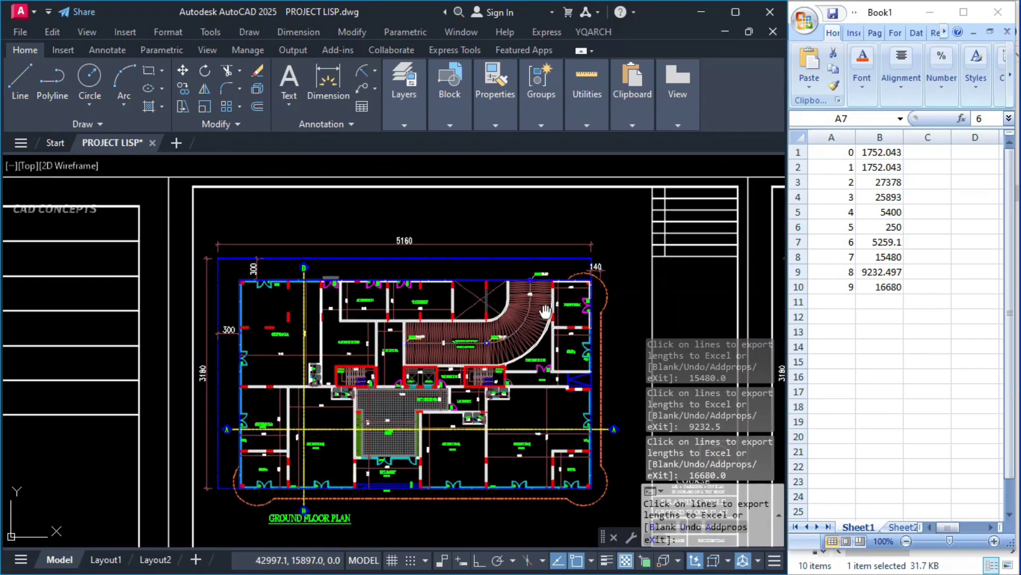
middle_drag(592, 255, 251, 271)
click(578, 214)
middle_drag(585, 224, 330, 192)
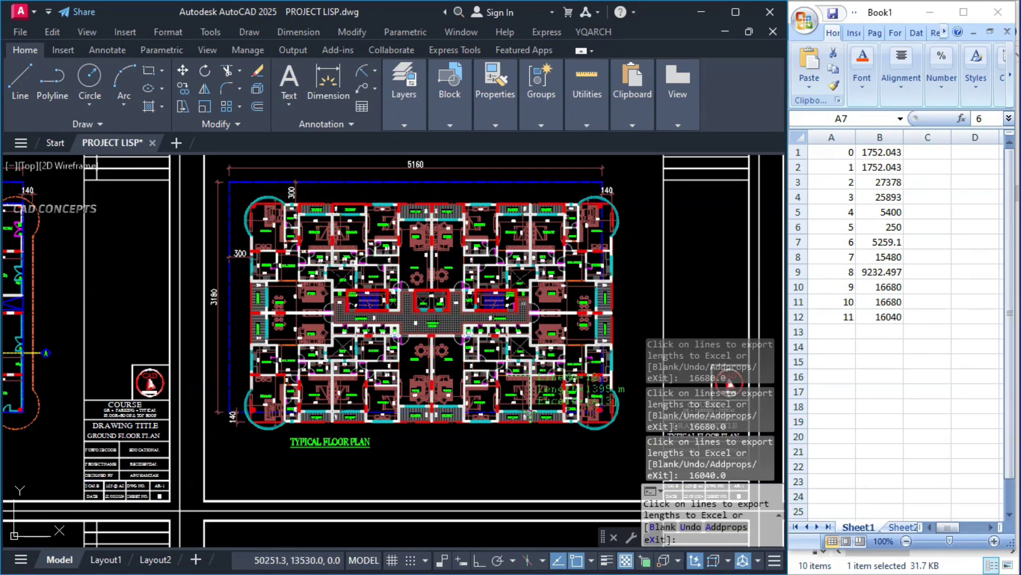
Export the lengths of the roof floor plan's outer and inner perimeter wall outlines to Excel
middle_drag(528, 399, 130, 296)
middle_drag(267, 431, 525, 198)
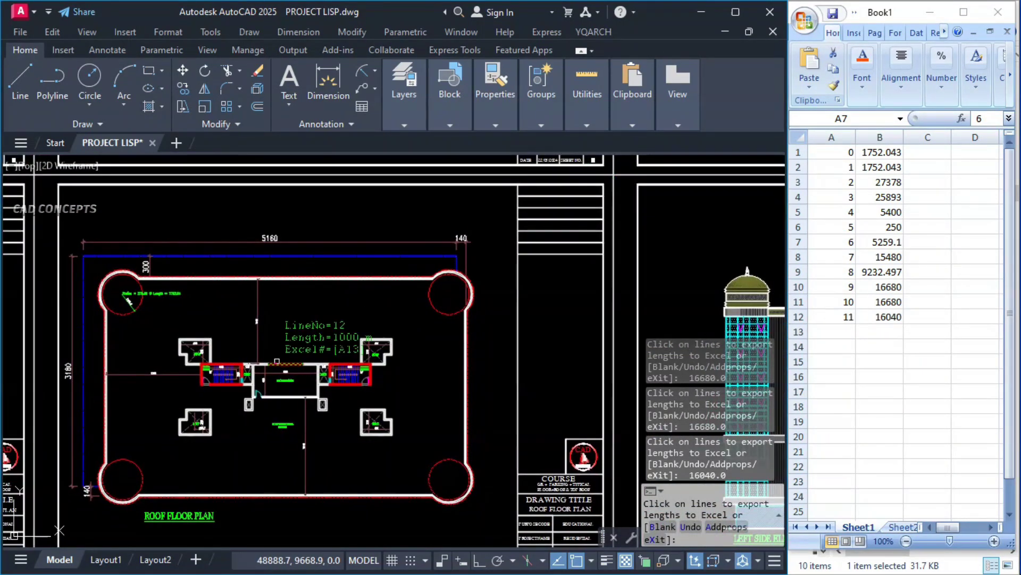
middle_drag(283, 360, 435, 273)
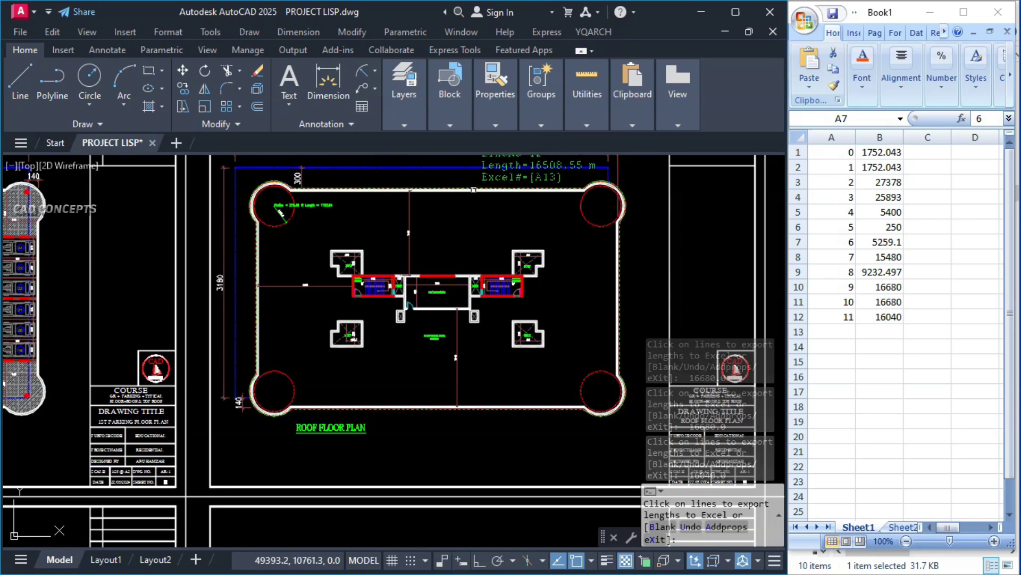
click(473, 188)
scroll(474, 190, up, 8)
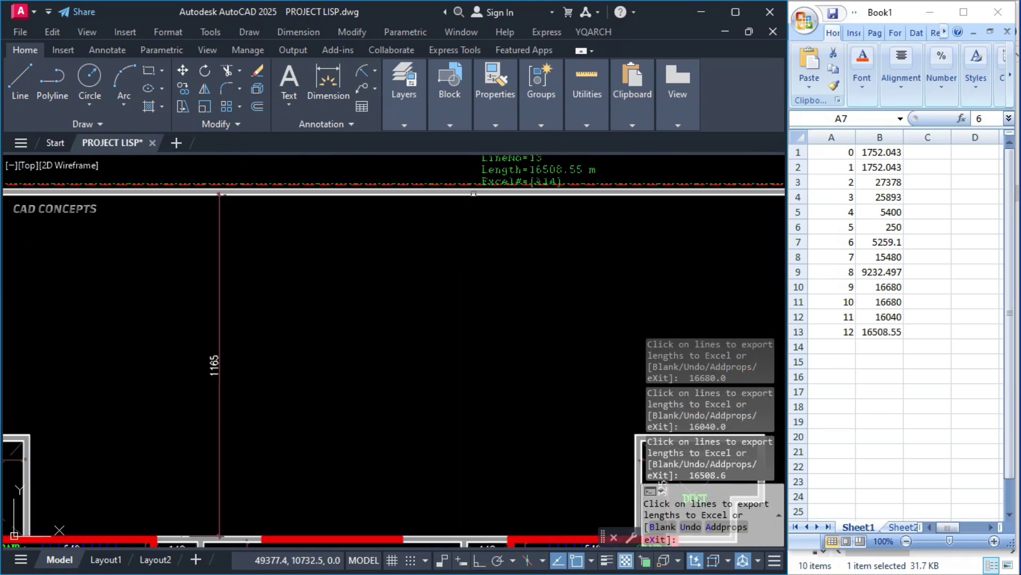
click(473, 193)
scroll(473, 194, up, 3)
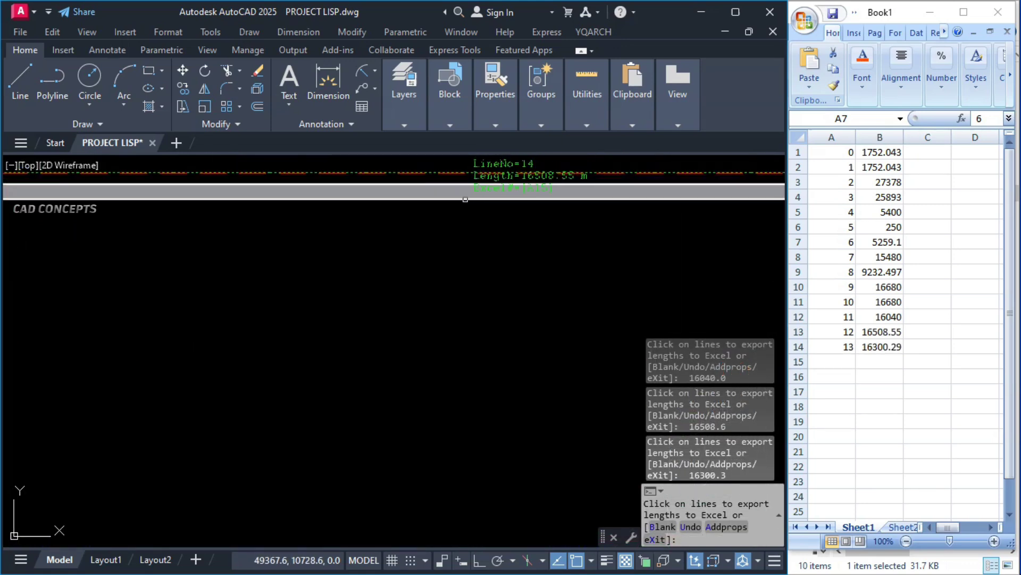
click(471, 175)
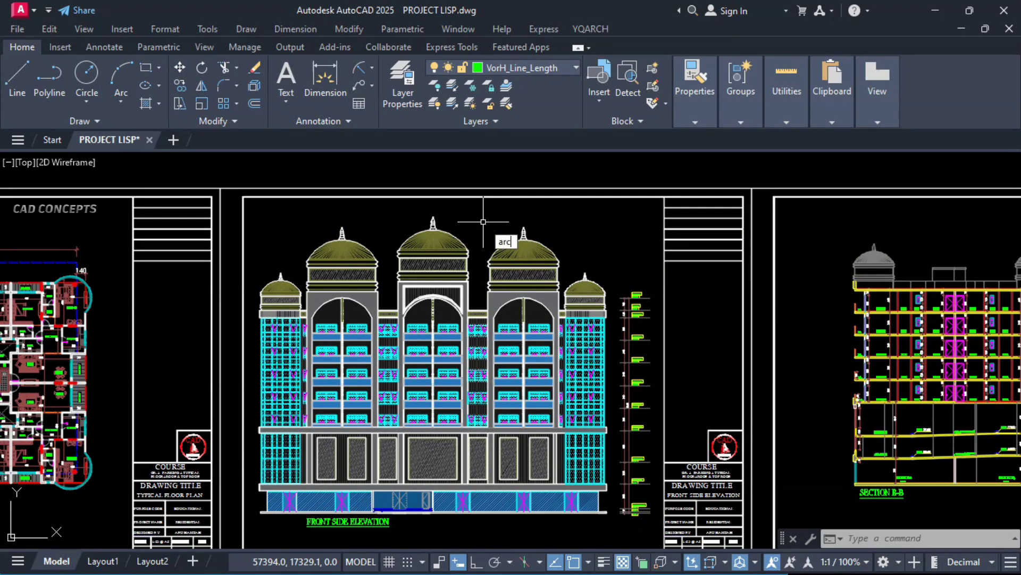
Run ARCL on the front side elevation's domes to label the length of each of the five dome arcs
text(l)
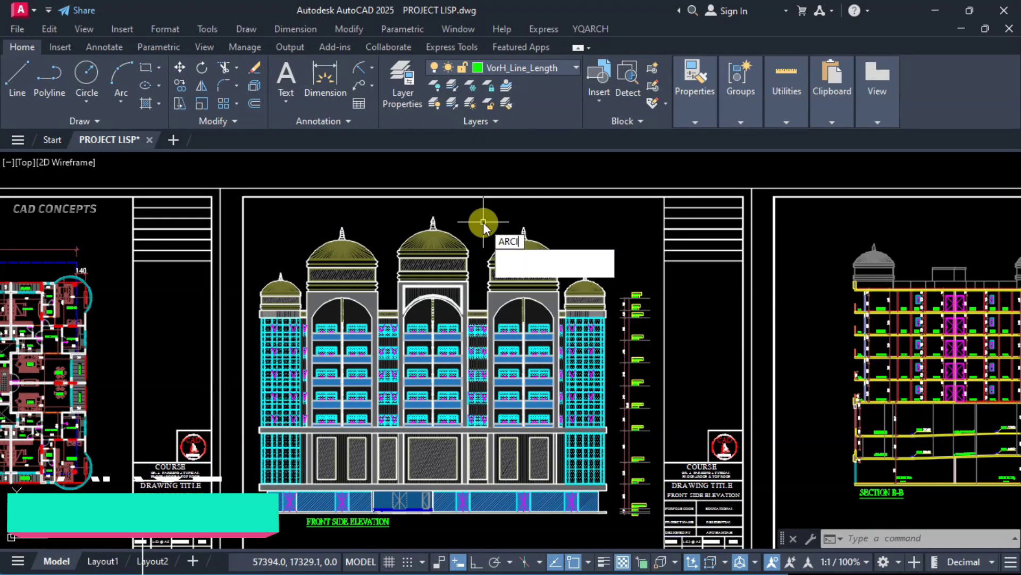
click(516, 256)
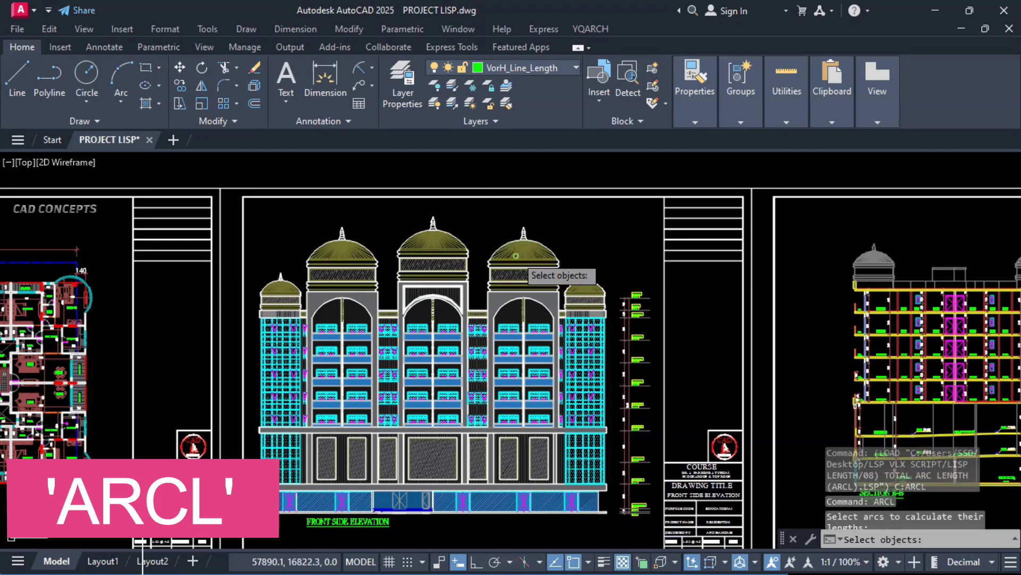
click(253, 298)
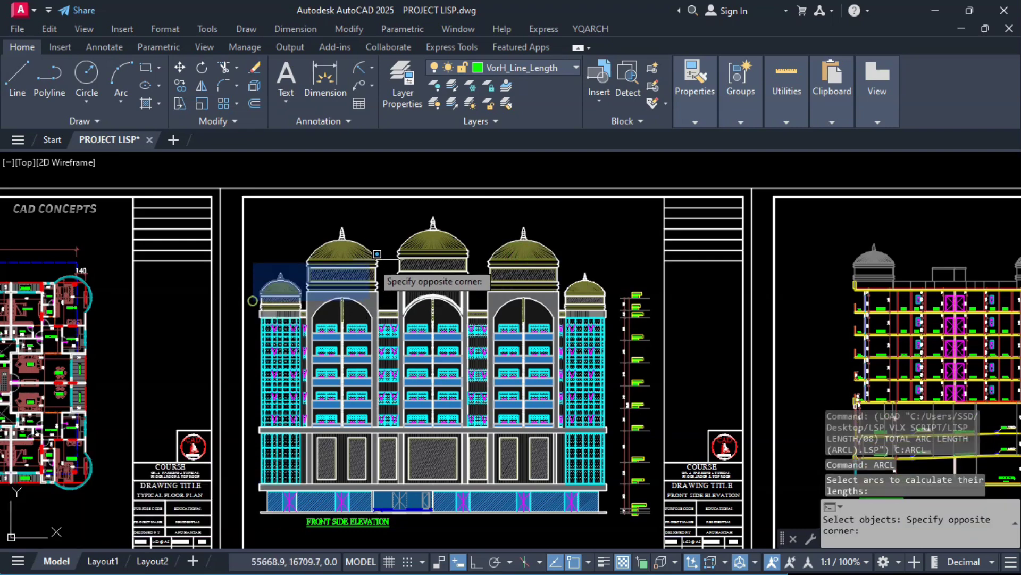
click(672, 187)
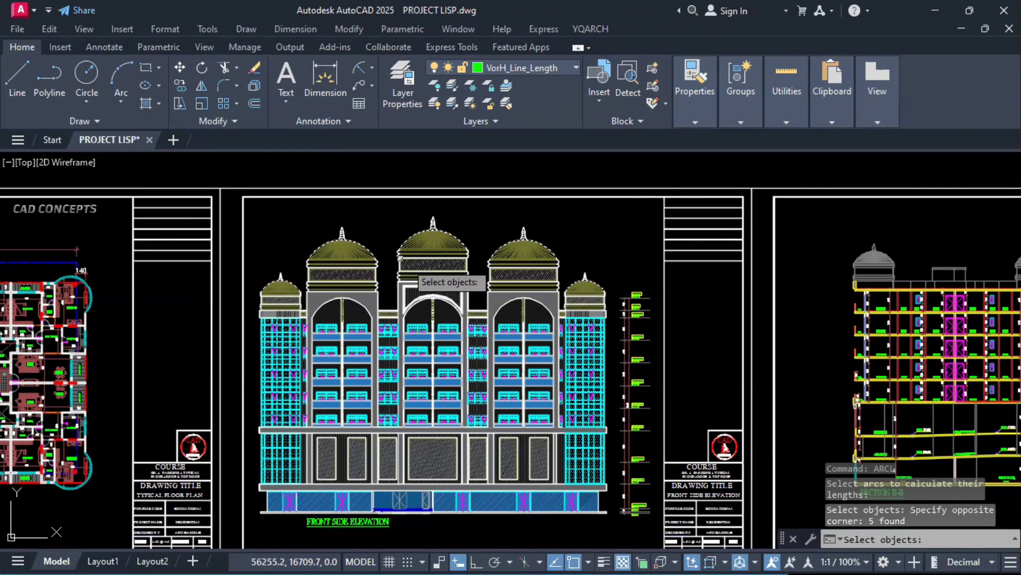
scroll(378, 248, up, 8)
scroll(369, 283, down, 8)
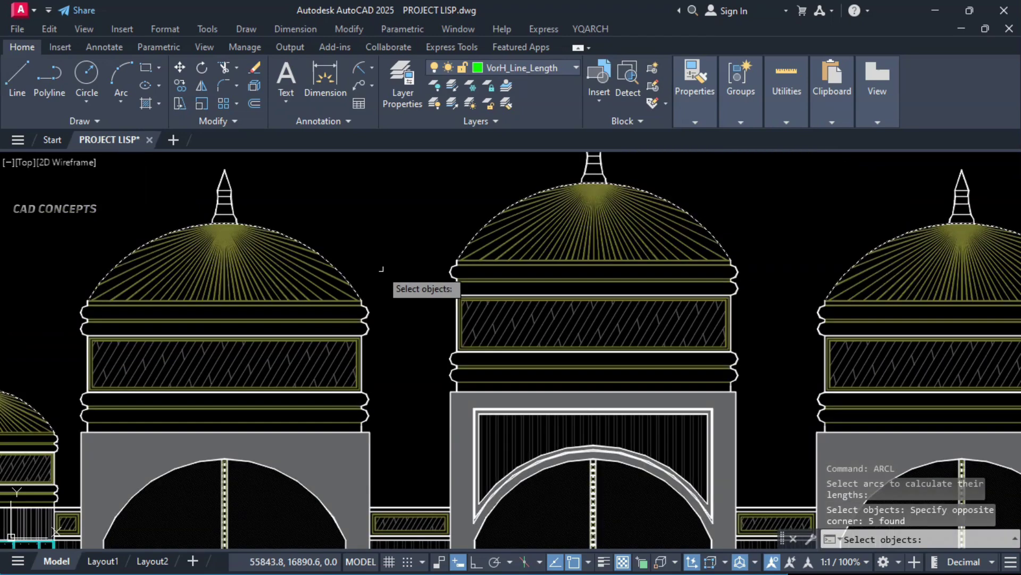
key(Return)
Examine the arc length labels on the front side elevation's five domes
scroll(319, 319, up, 6)
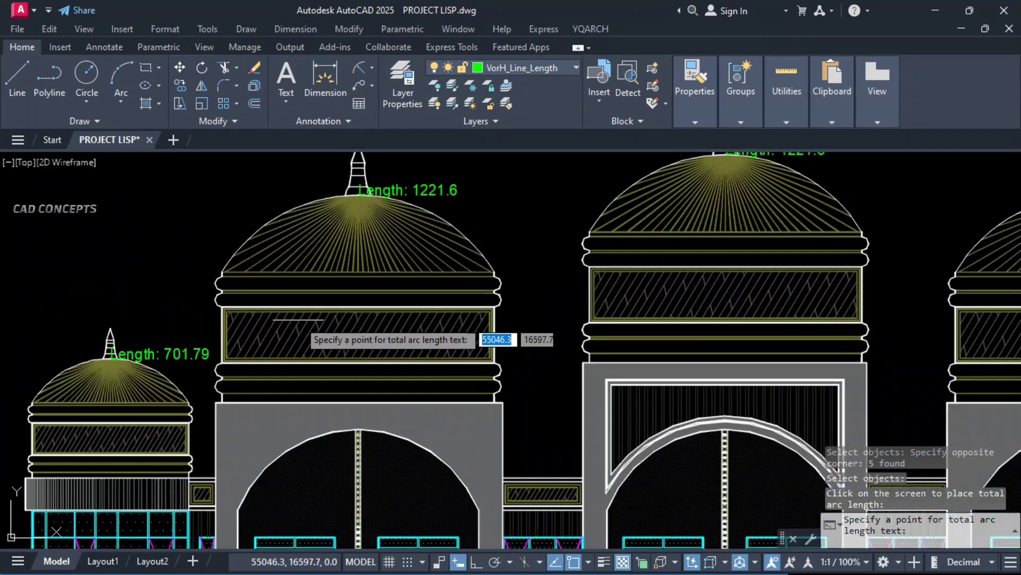
middle_drag(472, 208, 142, 322)
mouse_move(671, 294)
middle_down()
mouse_move(639, 276)
mouse_move(438, 230)
middle_up()
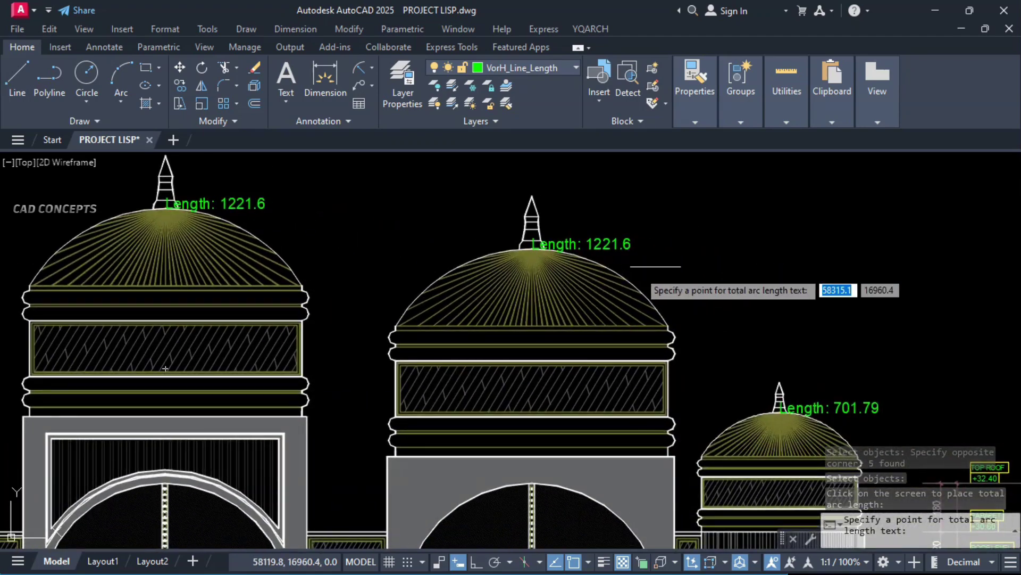
middle_drag(694, 293, 481, 196)
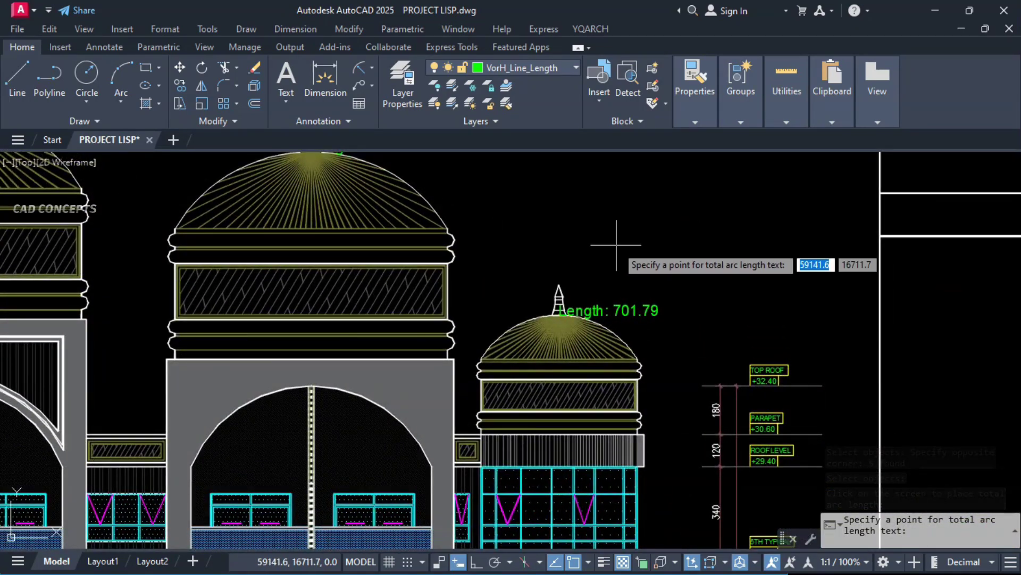
middle_drag(620, 251, 680, 287)
scroll(737, 298, down, 2)
scroll(743, 308, up, 2)
scroll(743, 308, up, 2)
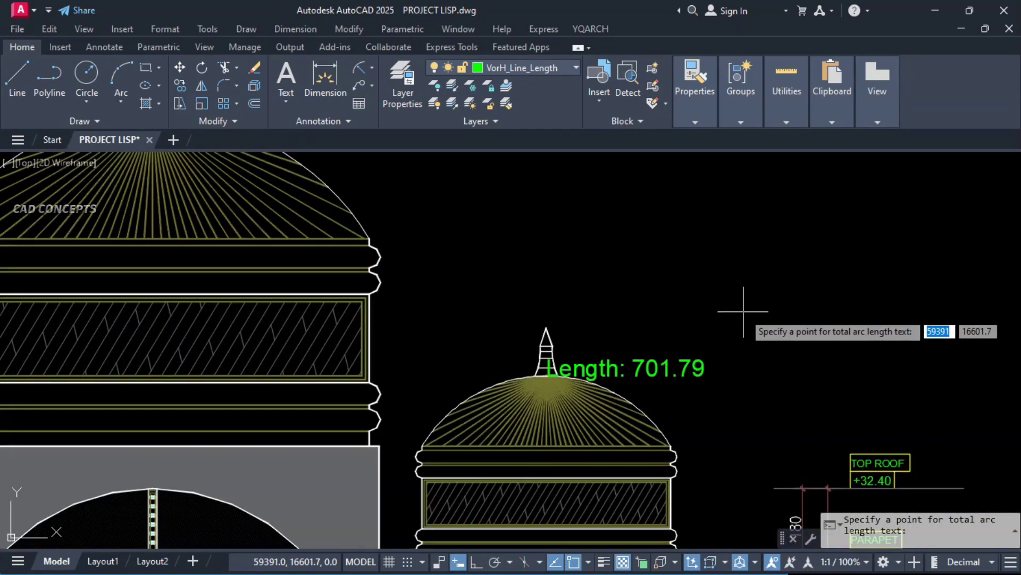
scroll(743, 311, up, 2)
scroll(740, 303, down, 7)
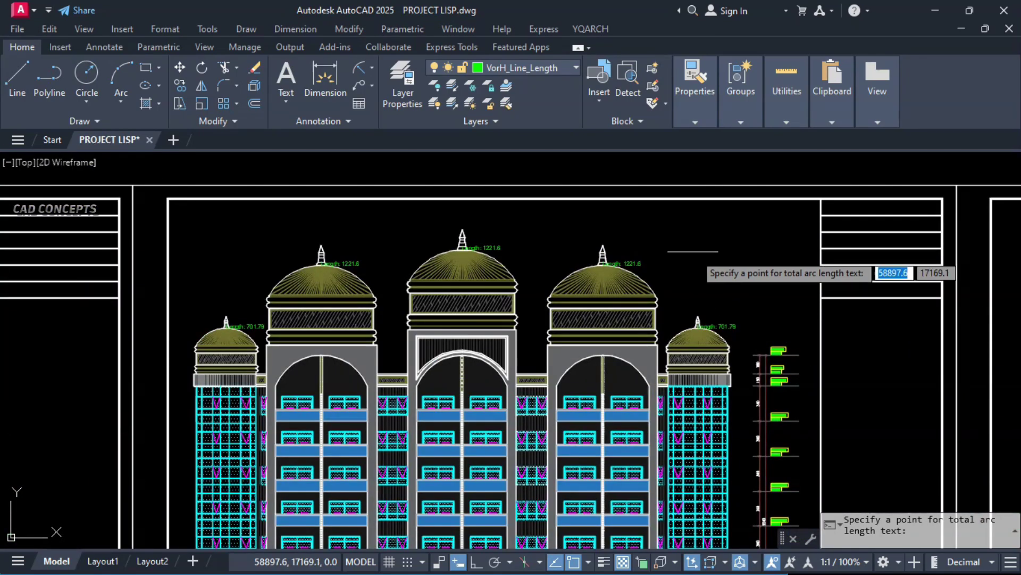
Place the total arc length text in the empty area beside the front side elevation's domes, within the sheet frame
click(690, 247)
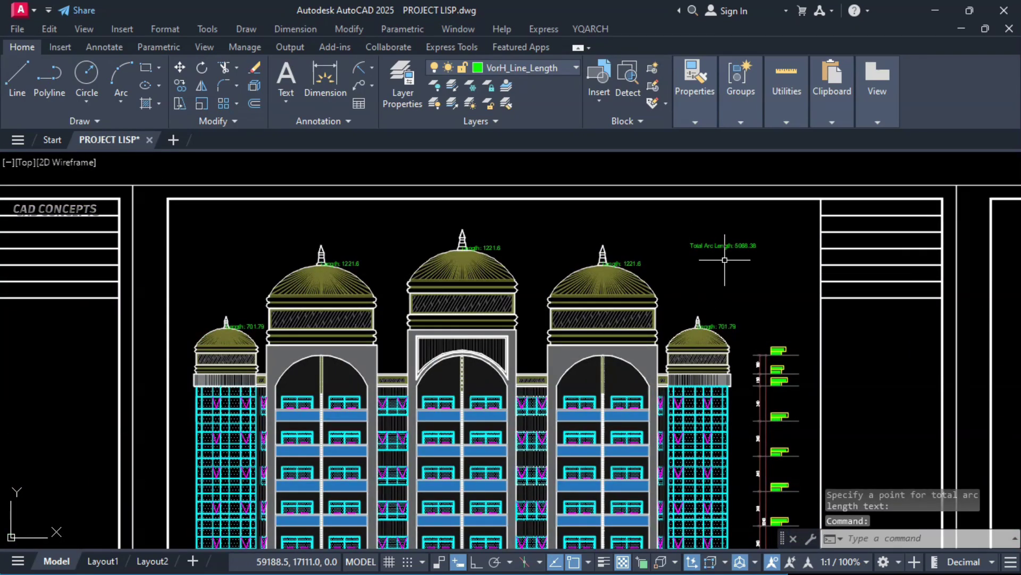
scroll(724, 260, up, 2)
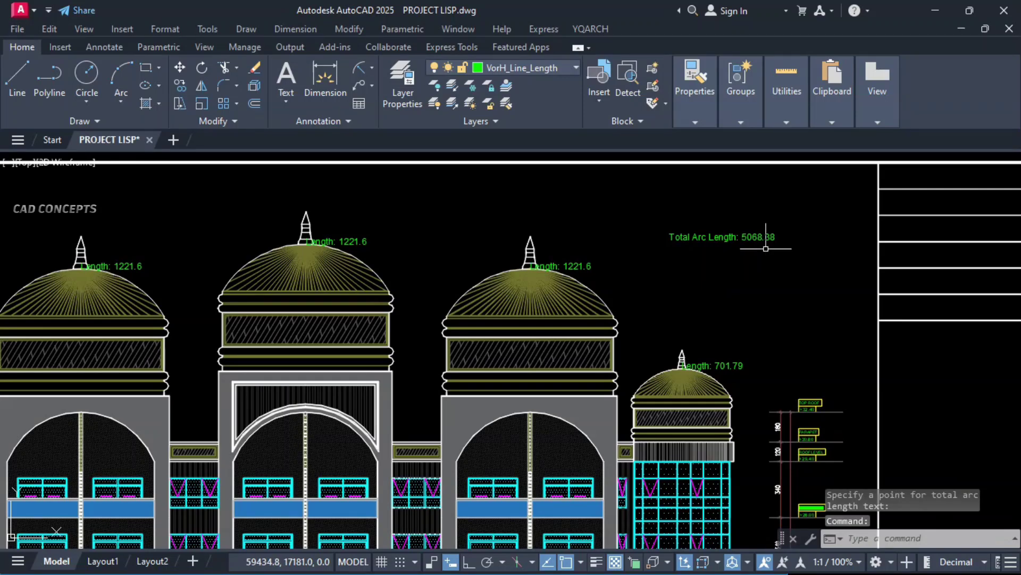
Explode the rounded molding polylines at the bases of the large and small domes into arcs, and start ARCL
scroll(627, 406, up, 8)
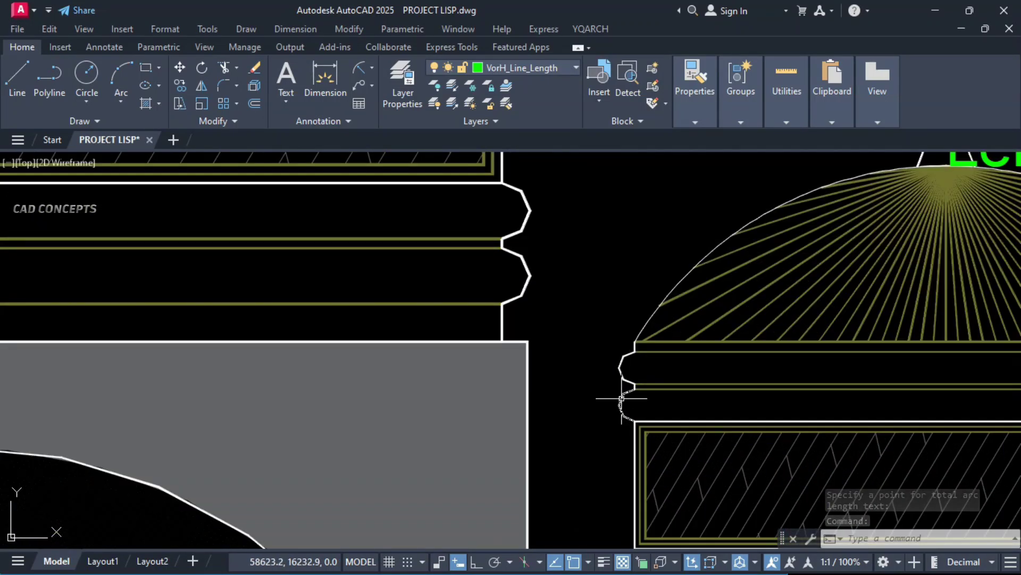
click(615, 367)
click(554, 209)
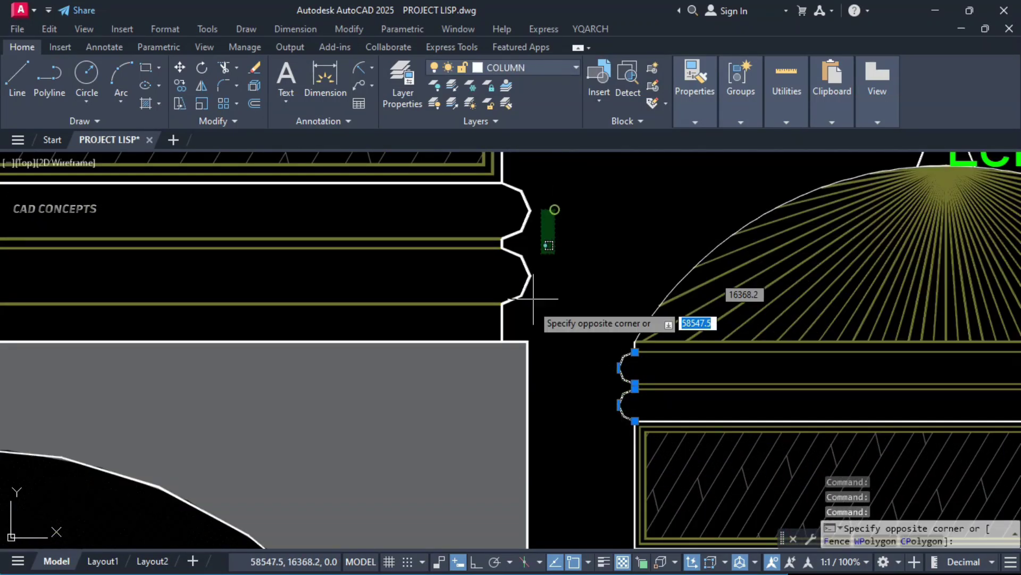
click(529, 316)
text(x)
key(Return)
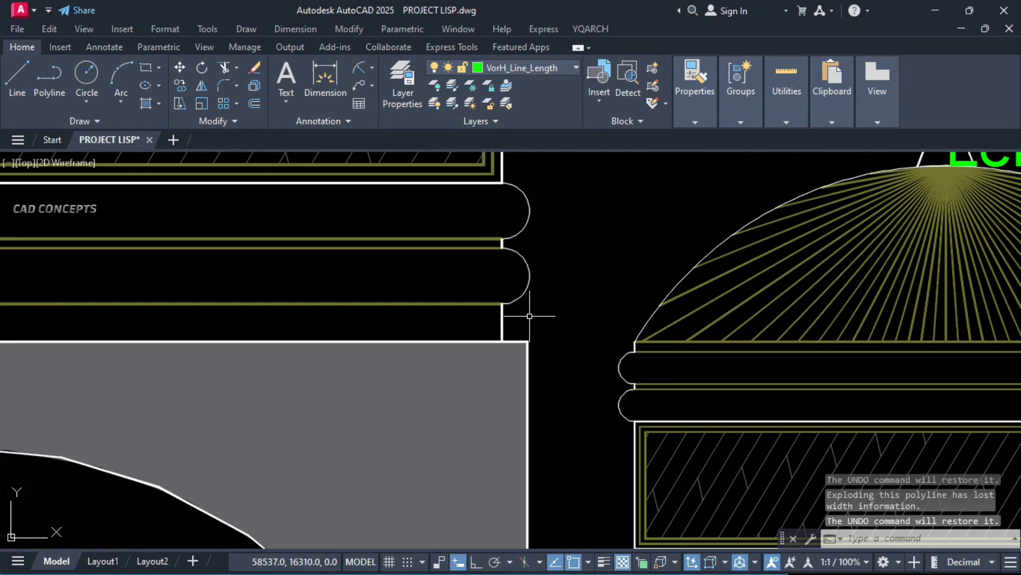
text(arcl)
key(Return)
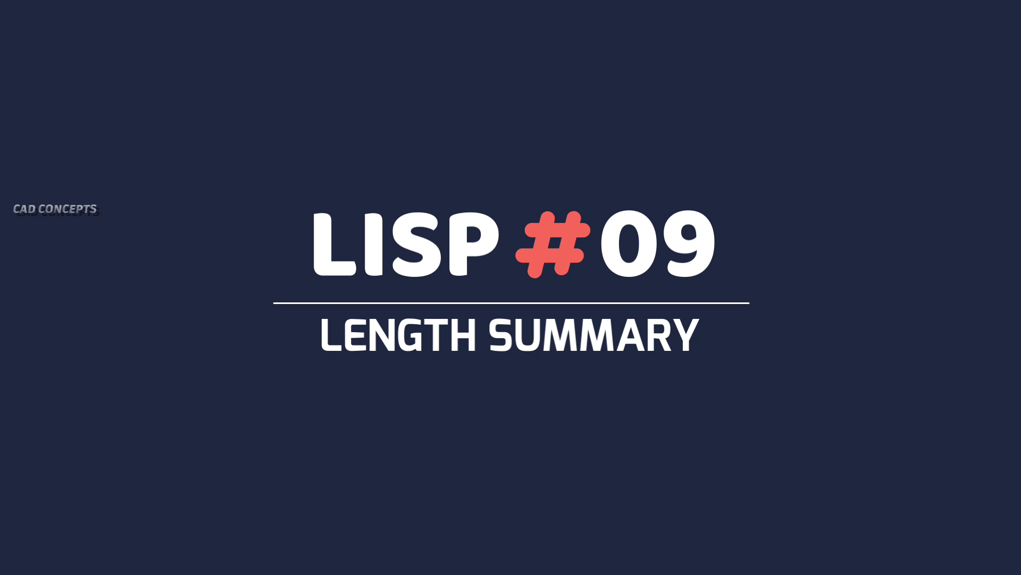
Run ARS on all the blue, white and red outlines and circles, placing the length summary beside the upper blue rectangle
text(ARS)
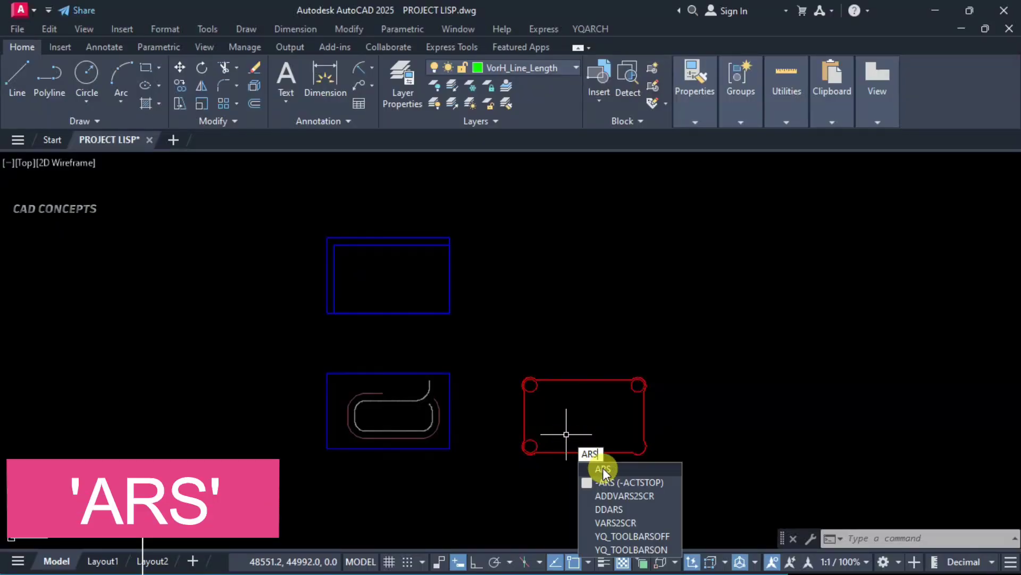
key(Return)
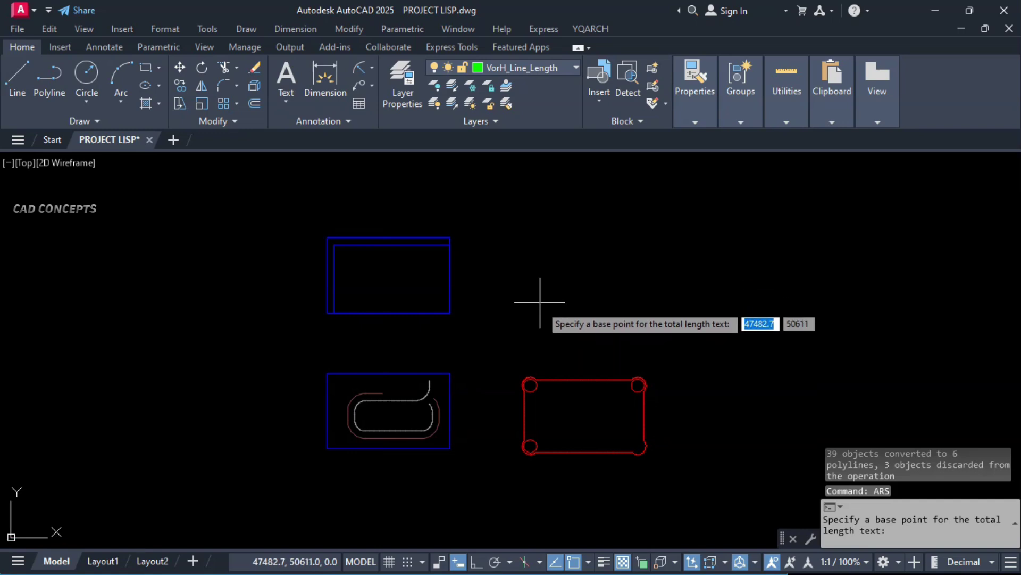
click(538, 280)
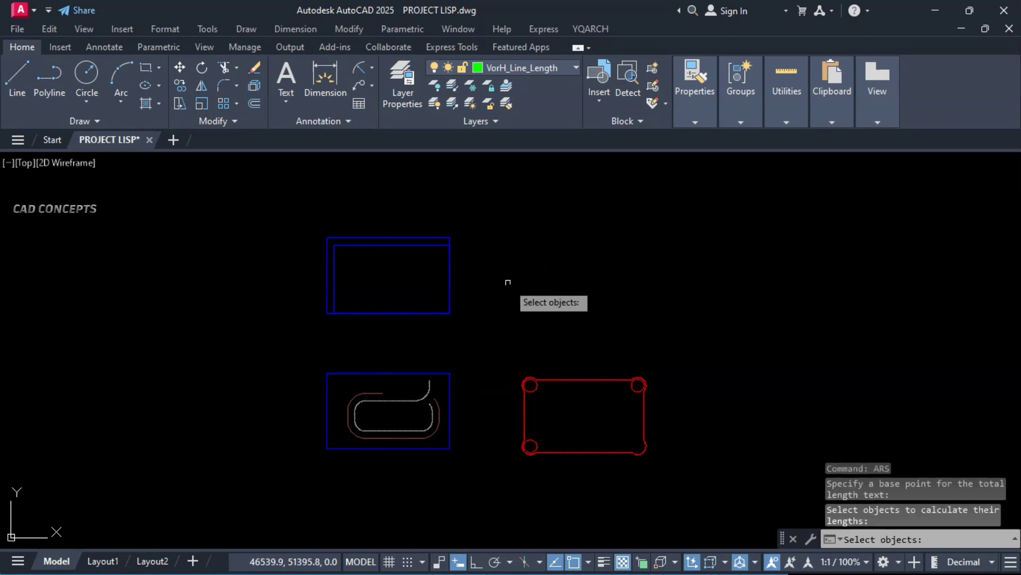
click(287, 233)
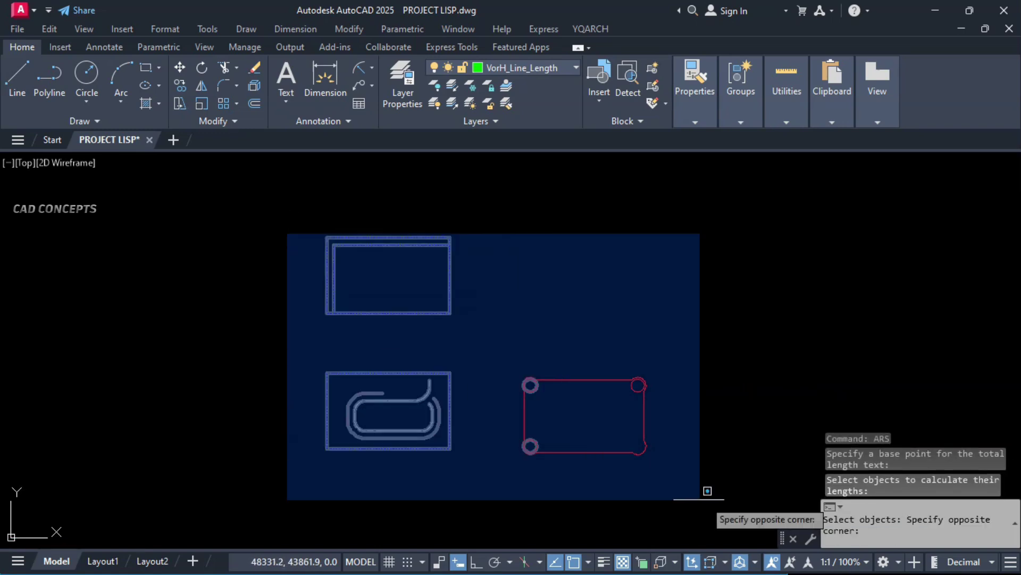
click(761, 526)
key(Return)
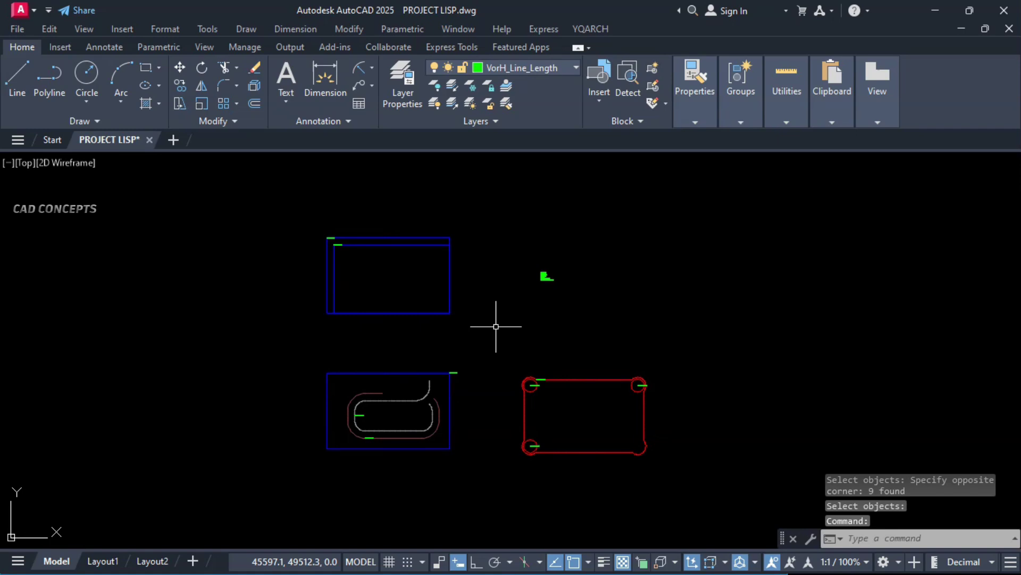
Examine the ARS summary text and the length labels on the upper blue rectangles
scroll(582, 284, up, 10)
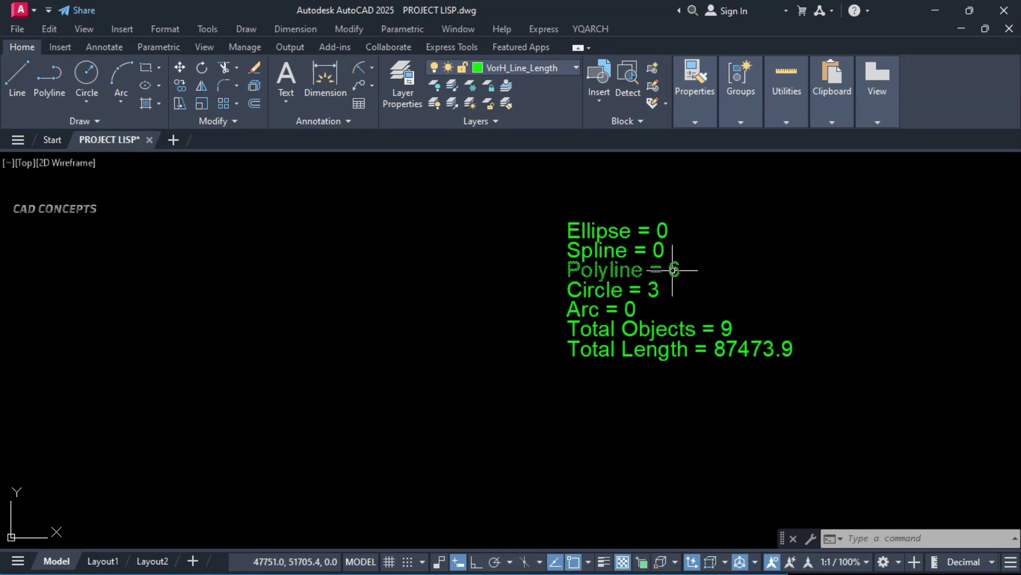
scroll(662, 236, down, 5)
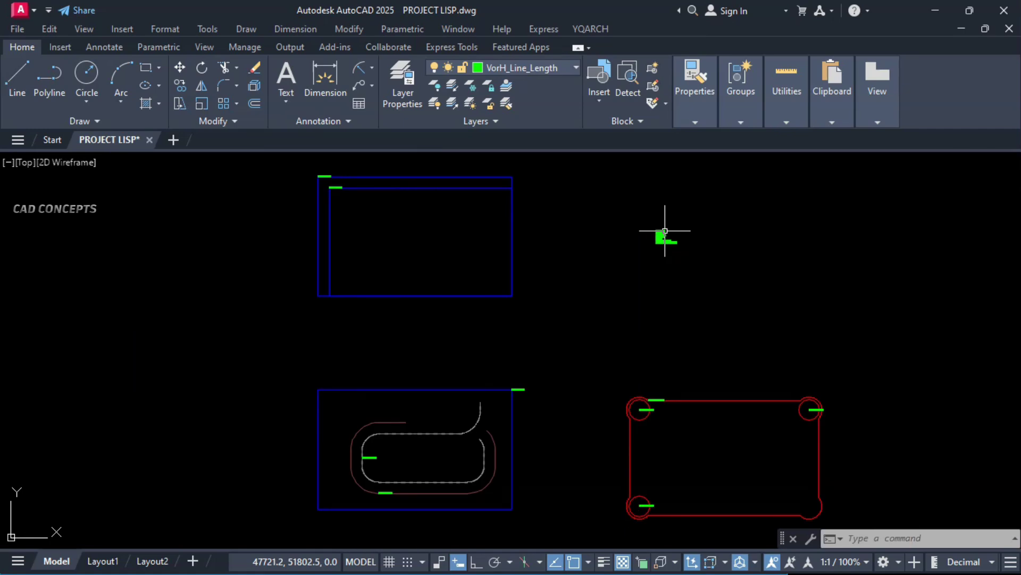
mouse_move(630, 428)
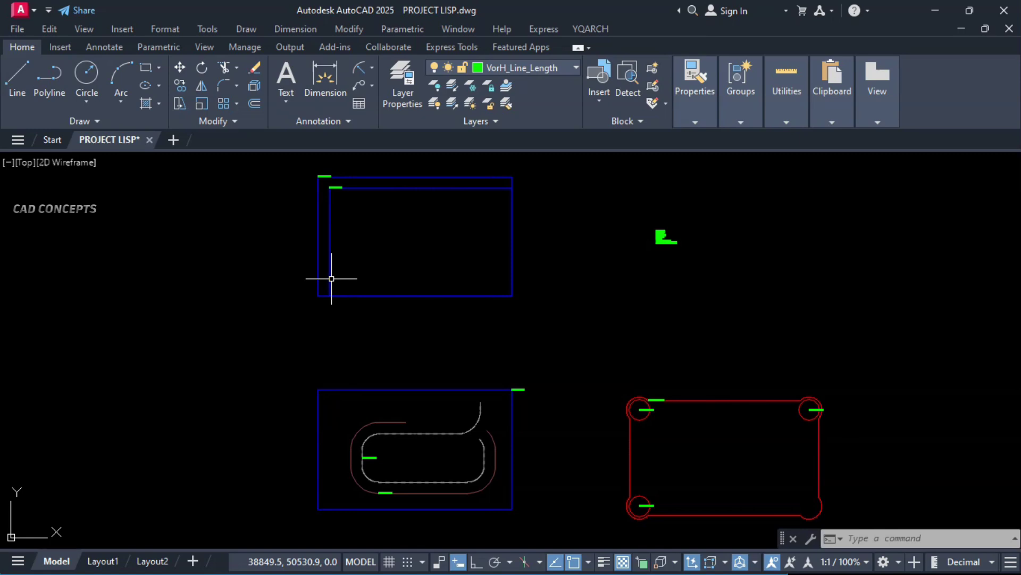
scroll(325, 169, up, 6)
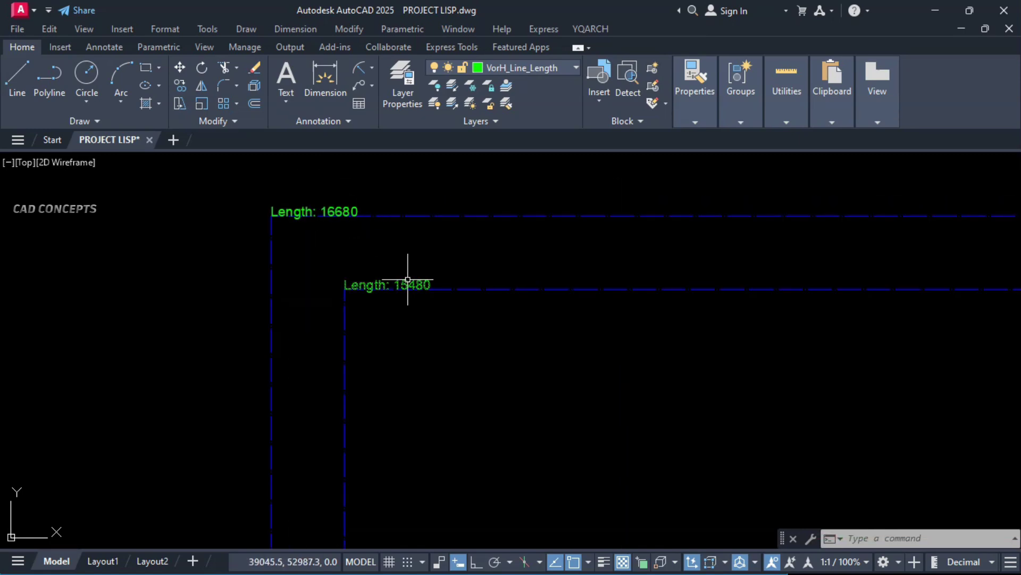
Erase all the ARS length labels and the summary text from the drawing
scroll(360, 253, down, 8)
click(303, 219)
click(403, 290)
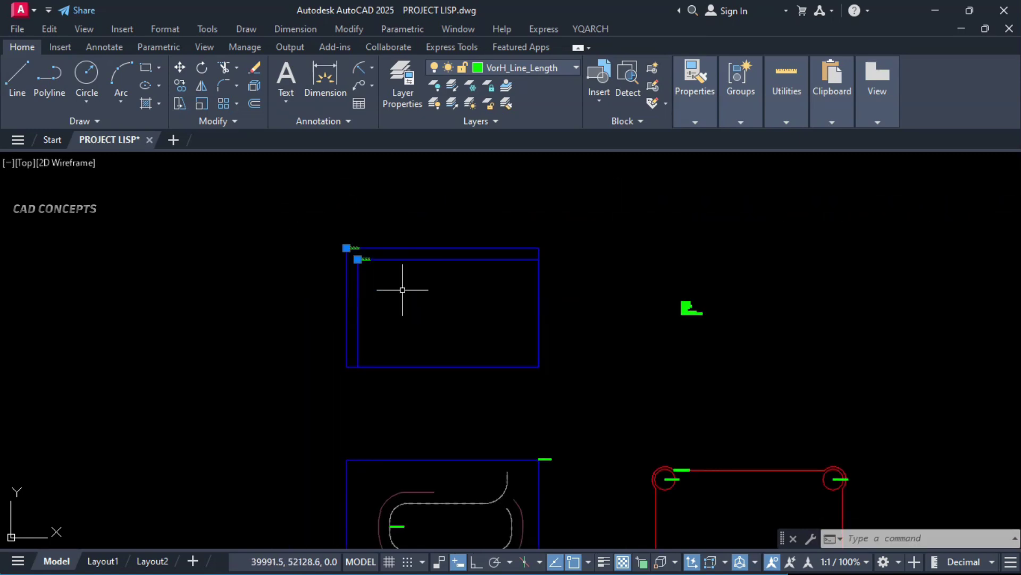
key(Delete)
middle_drag(563, 456, 435, 389)
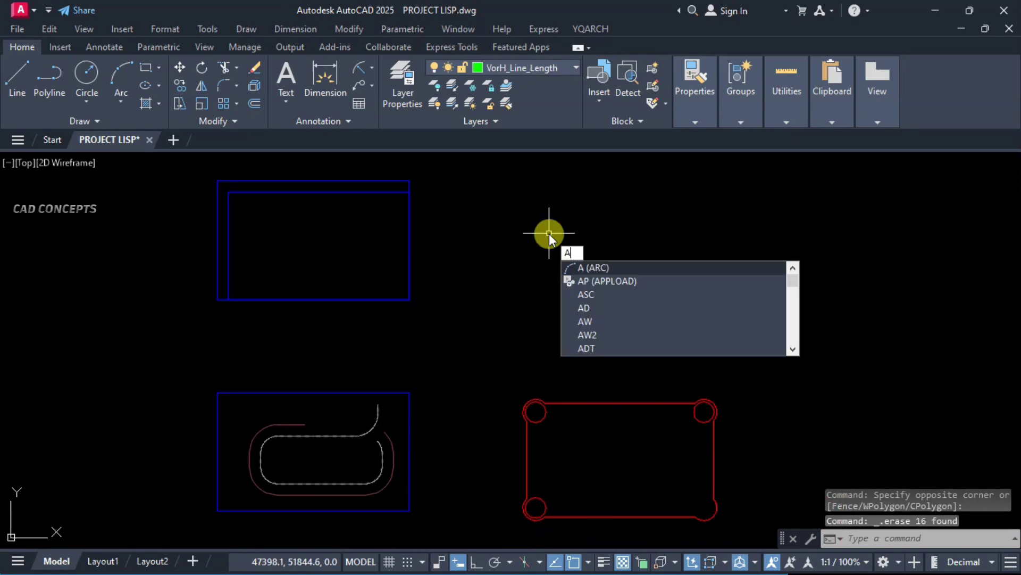
key(Escape)
key(Escape)
Explode all the blue, white and red polyline outlines into separate lines and arcs
click(735, 528)
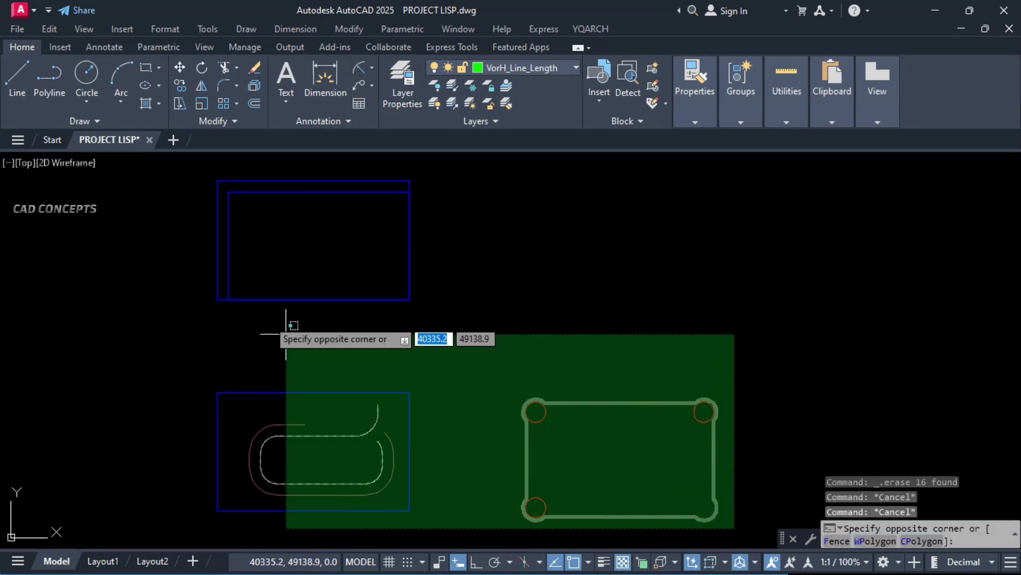
click(146, 176)
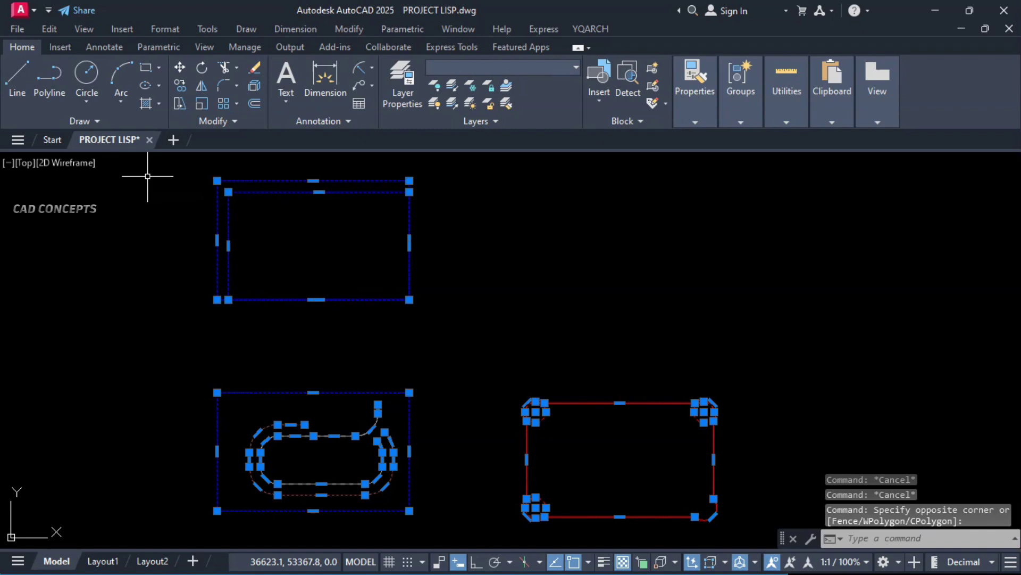
text(x)
key(Return)
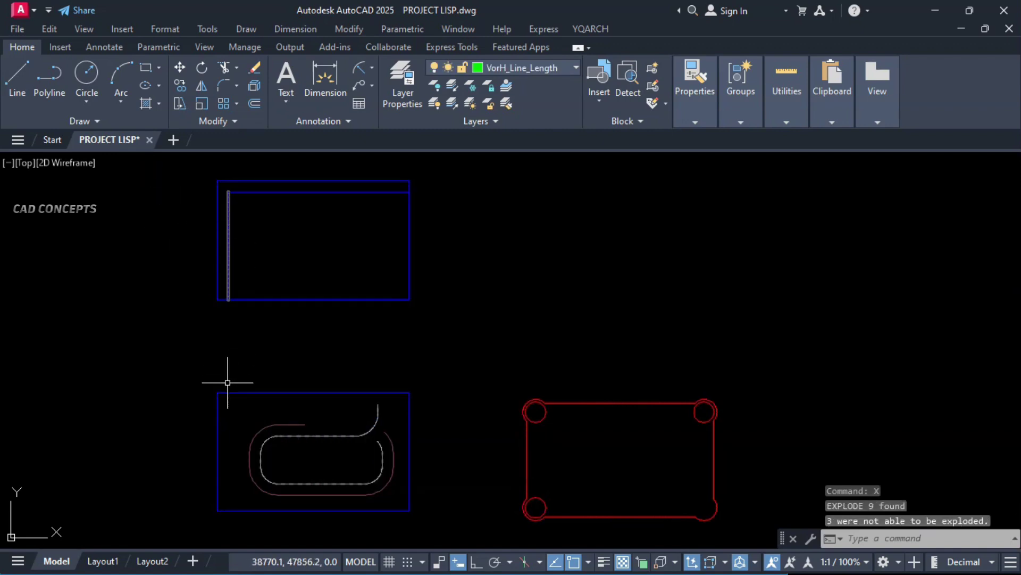
Join the exploded edges of the lower blue rectangle and the selected edges of the upper blue rectangles back into polylines
click(235, 381)
click(208, 407)
click(414, 500)
click(398, 515)
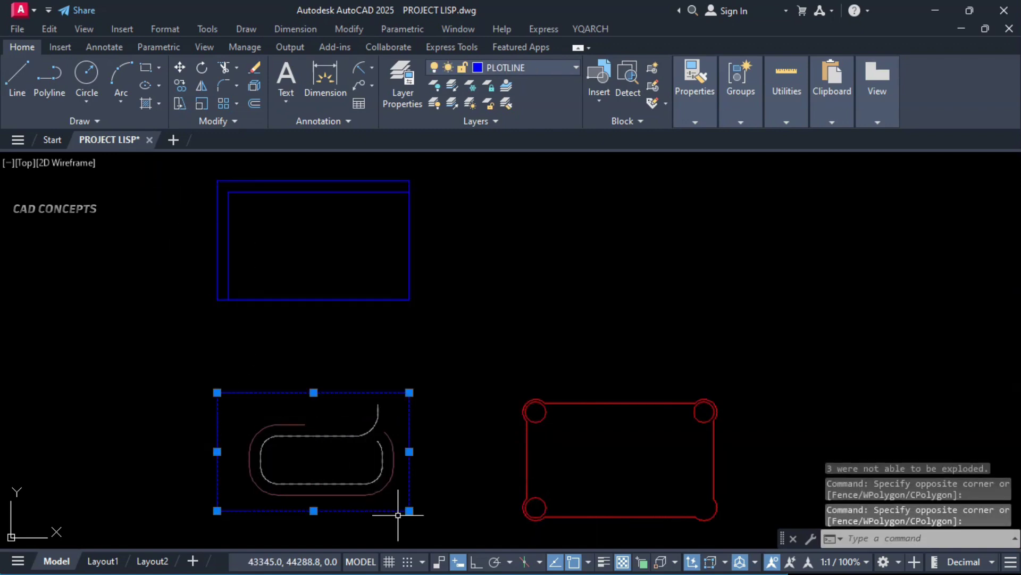
click(426, 291)
click(372, 312)
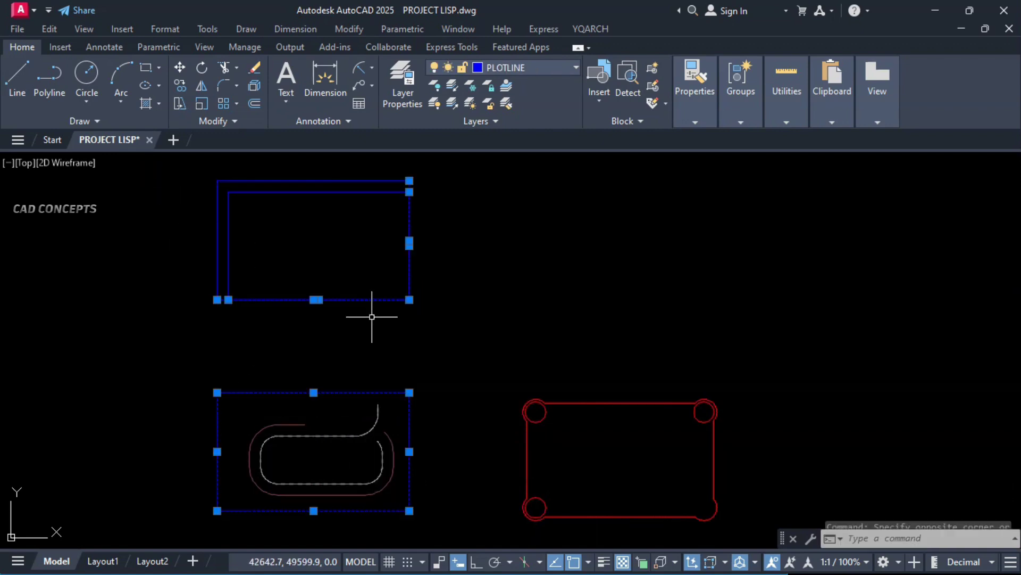
click(232, 187)
click(234, 177)
click(204, 158)
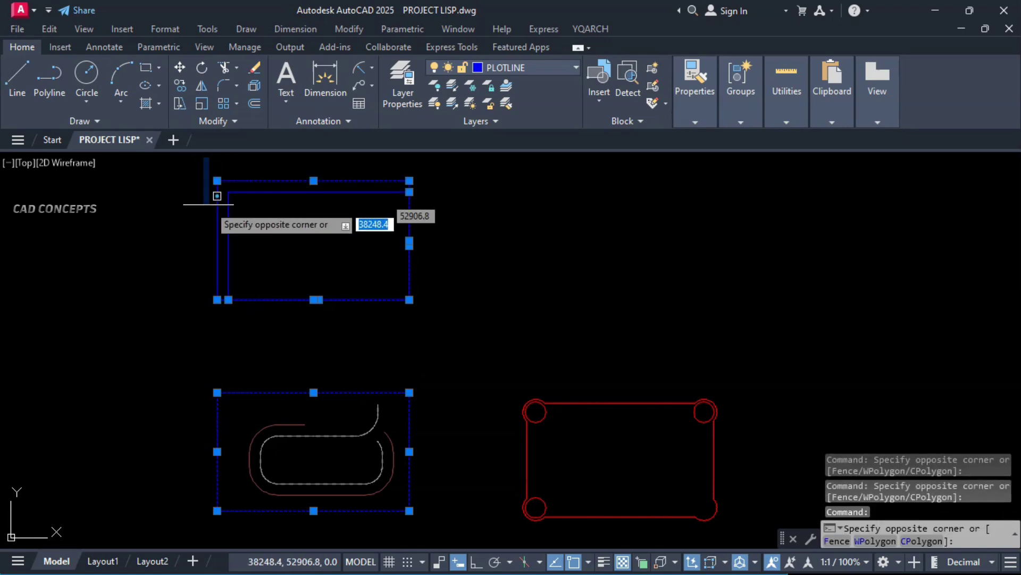
click(217, 196)
text(j)
key(Return)
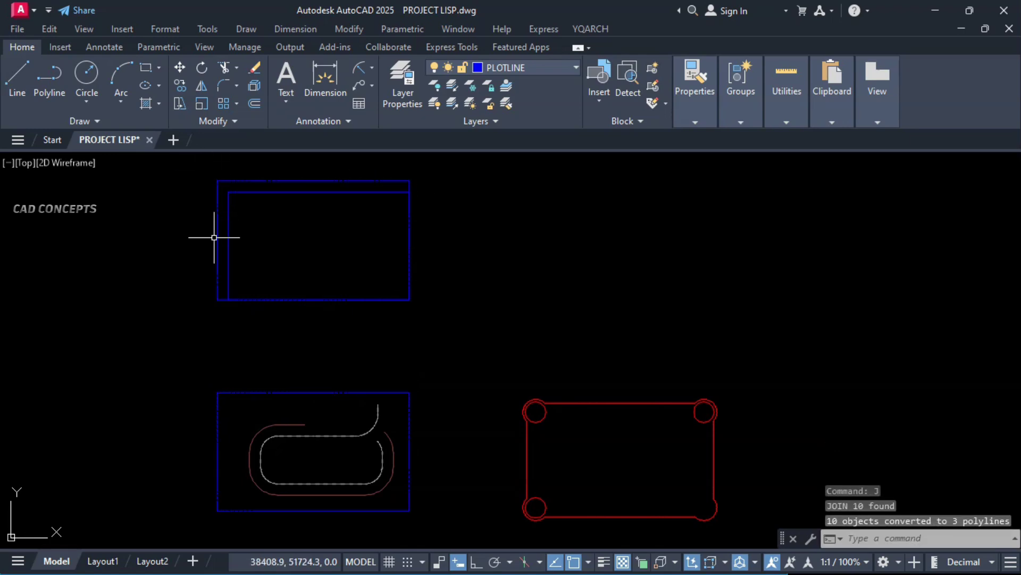
Rerun ARS on the exploded outlines, joined rectangles and circles, placing the length summary beside the upper blue rectangle
key(Return)
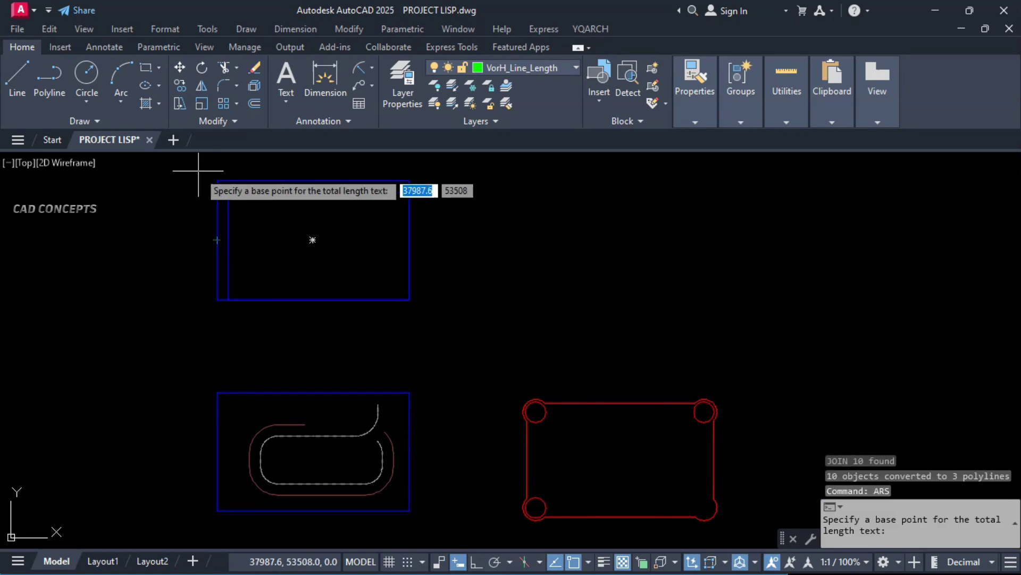
click(564, 264)
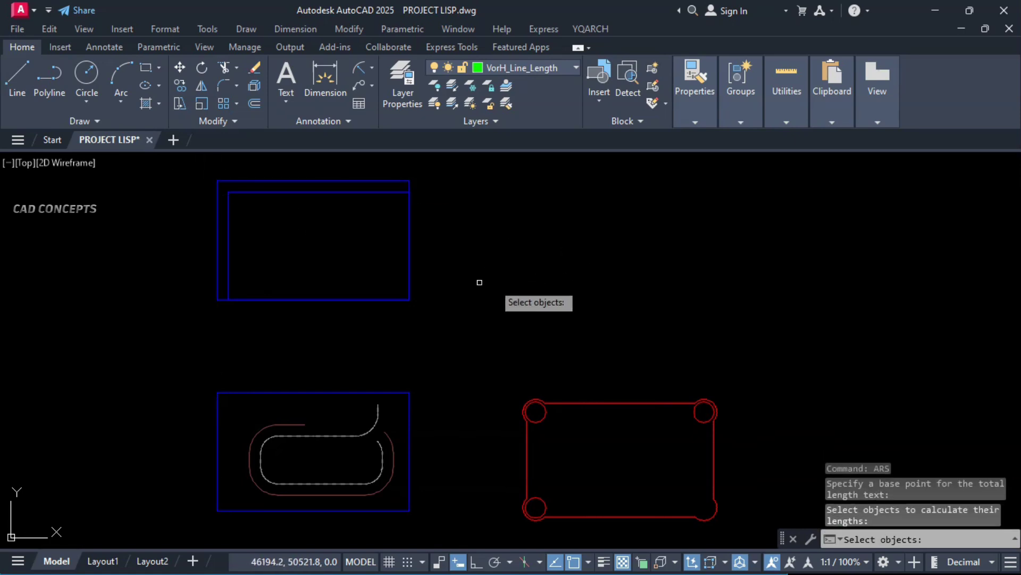
click(172, 171)
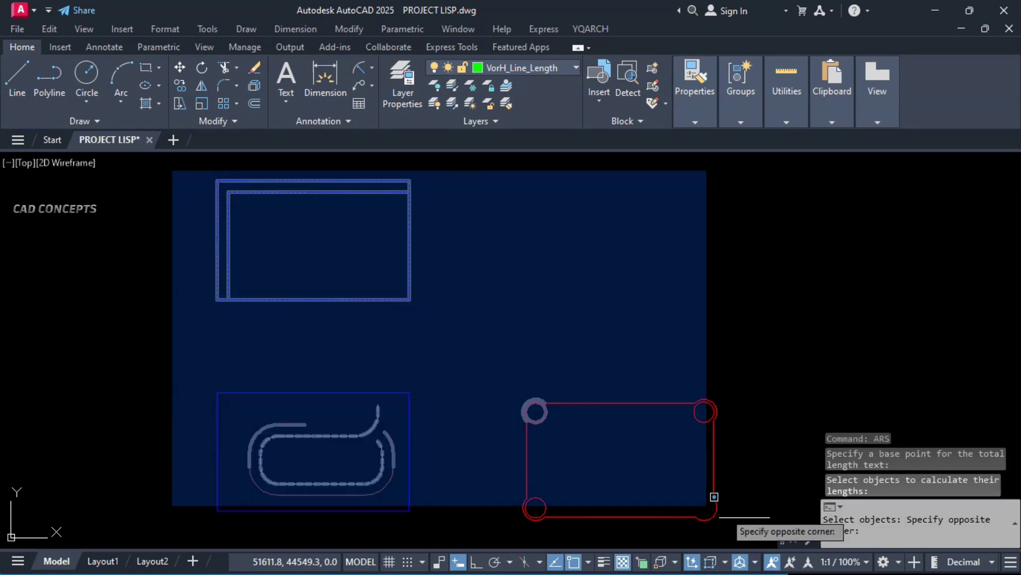
click(776, 540)
key(Return)
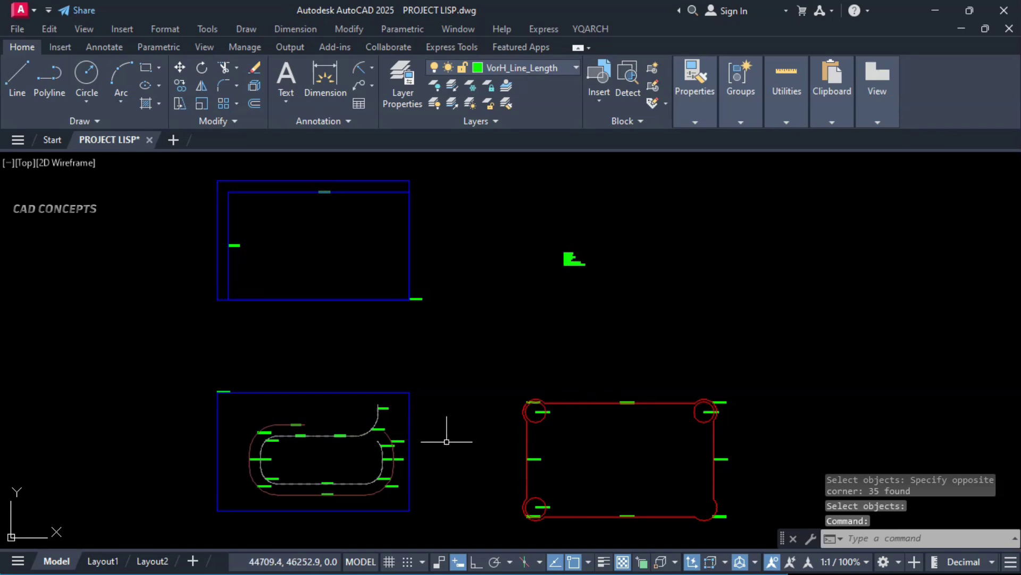
Examine the individual length labels on the curved paths and the red outline, and the object counts in the ARS summary
scroll(447, 441, up, 6)
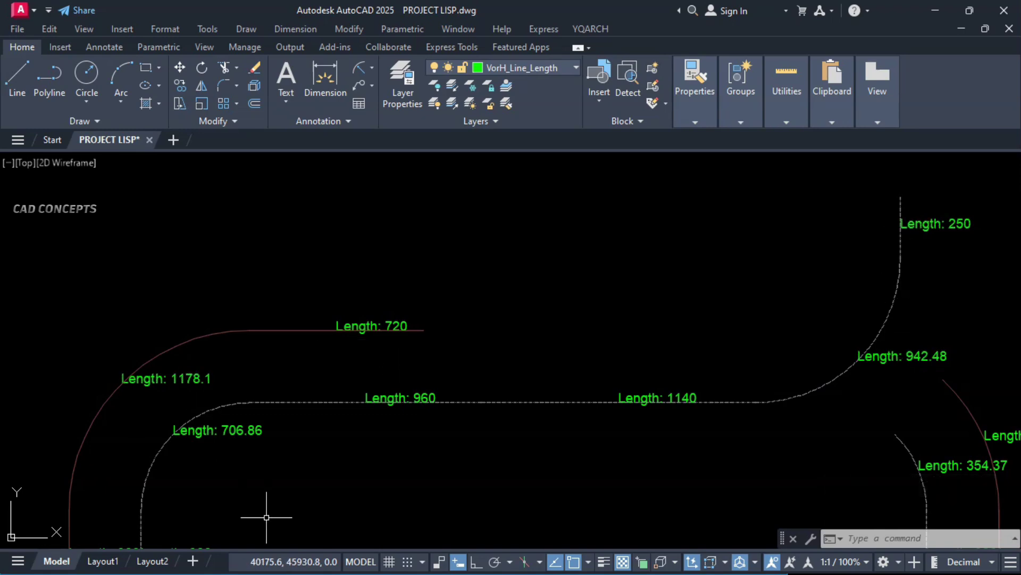
middle_drag(269, 506, 266, 288)
scroll(195, 372, down, 5)
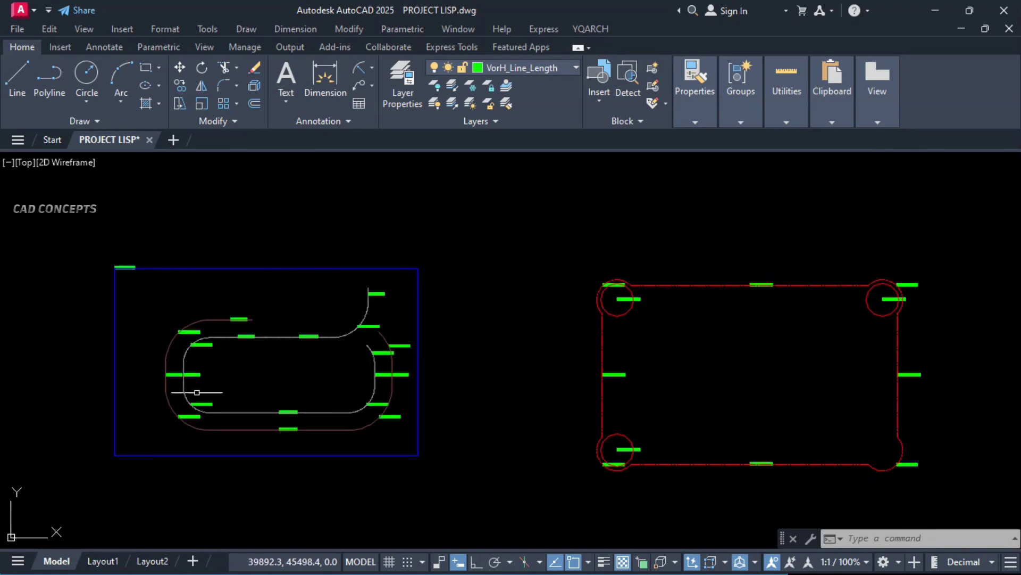
scroll(529, 365, up, 5)
scroll(544, 431, up, 3)
scroll(556, 452, down, 7)
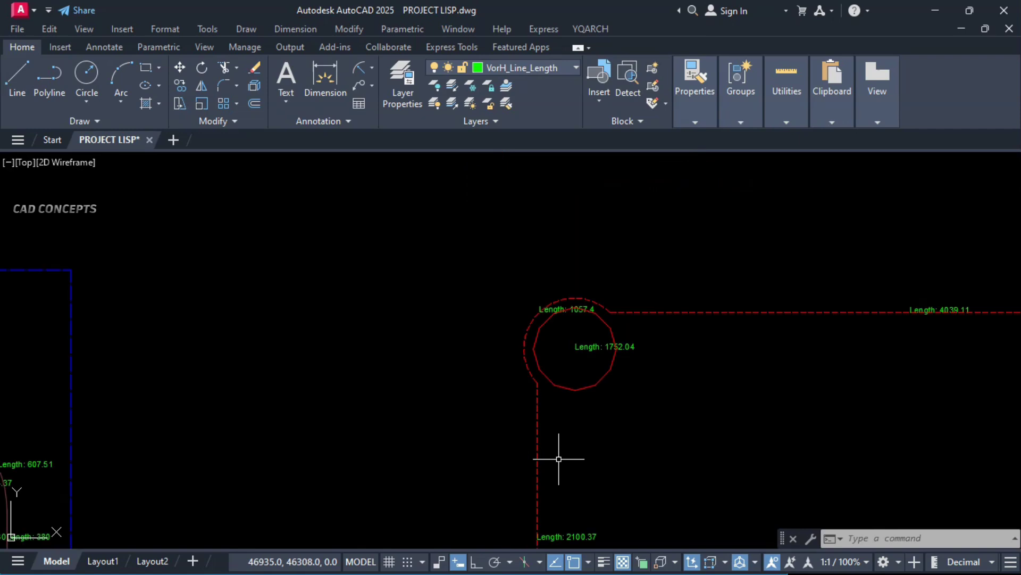
scroll(570, 250, down, 5)
scroll(617, 298, up, 6)
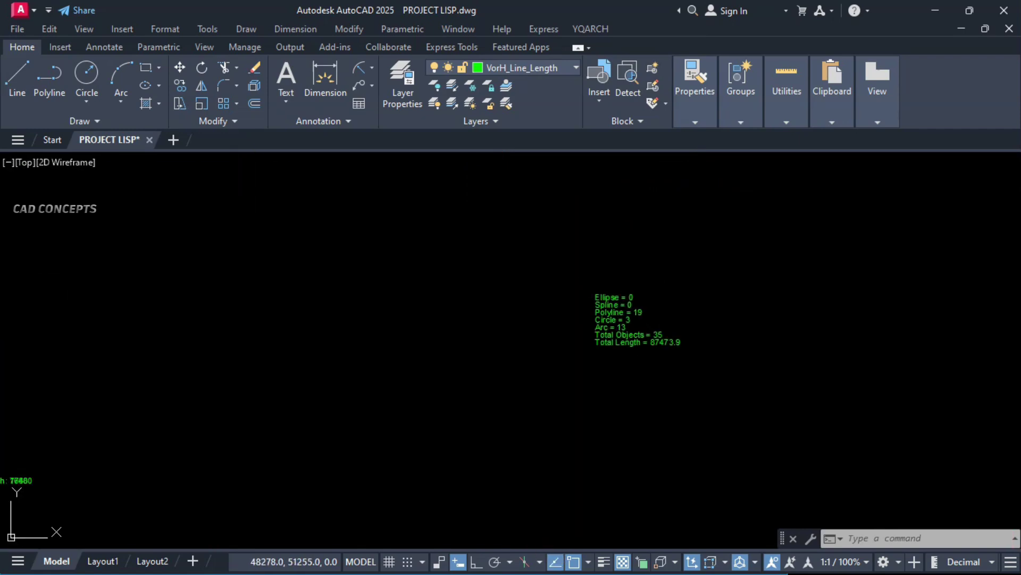
middle_drag(665, 303, 661, 343)
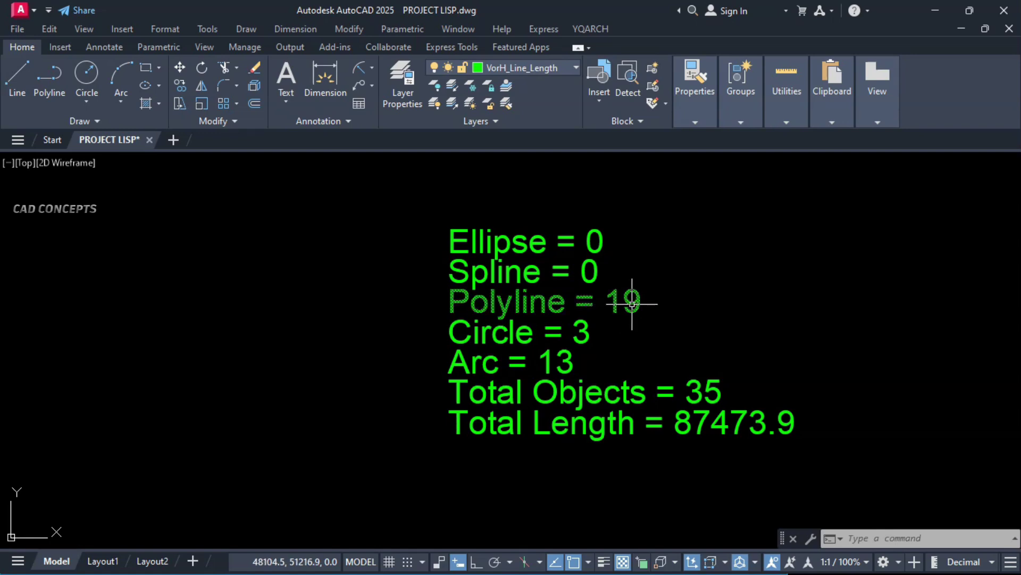
mouse_move(632, 303)
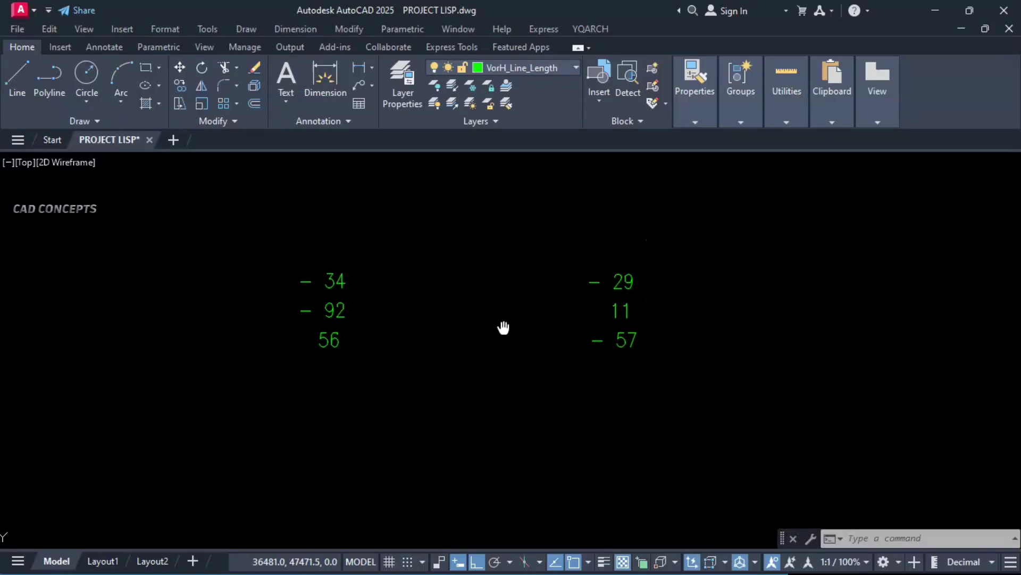
Run TLL on the text 56 to draw a vertical line of that length just beside the first number column
scroll(479, 394, up, 5)
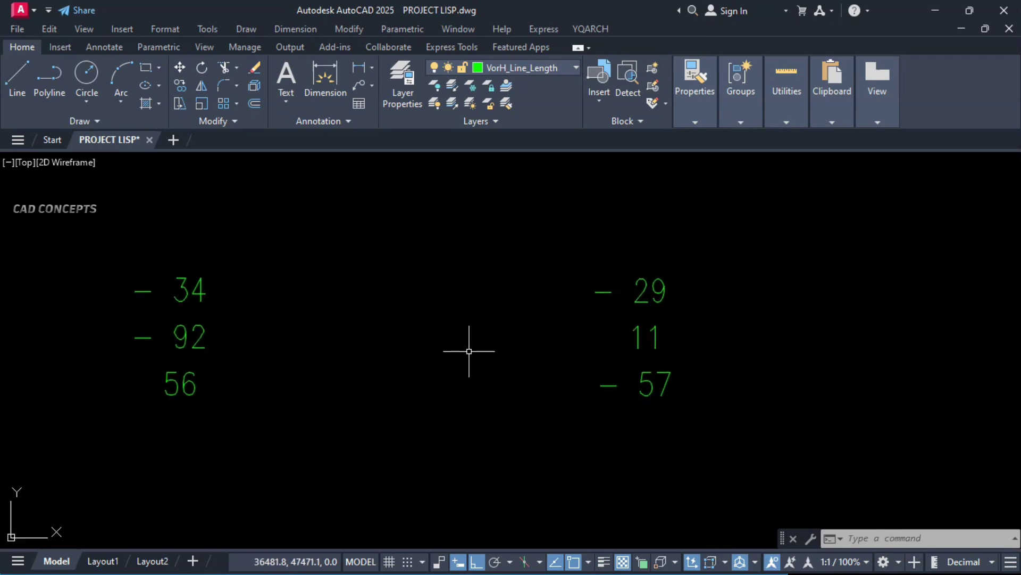
scroll(471, 352, down, 3)
middle_drag(471, 351, 518, 292)
text(TLL)
key(Return)
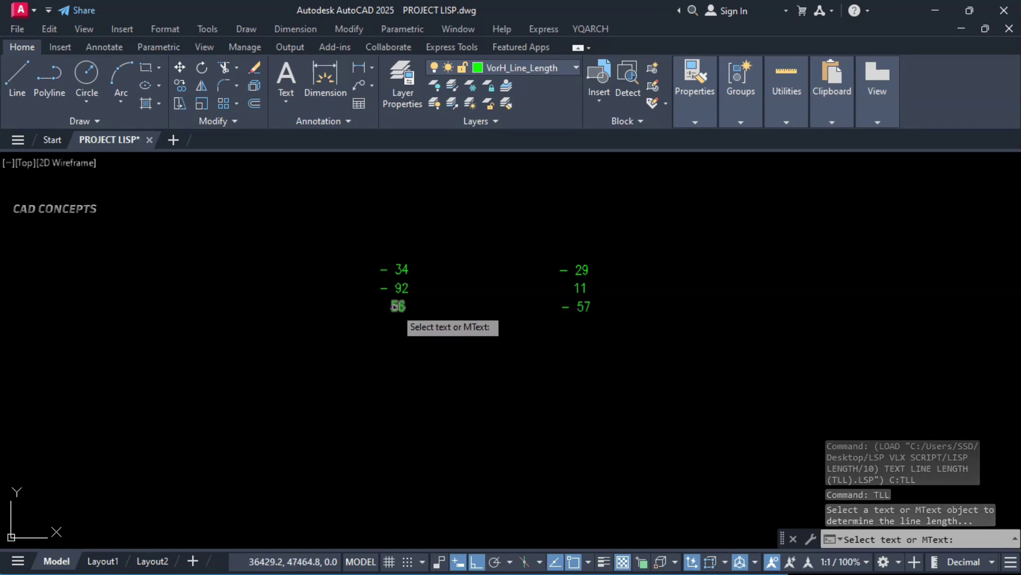
click(393, 306)
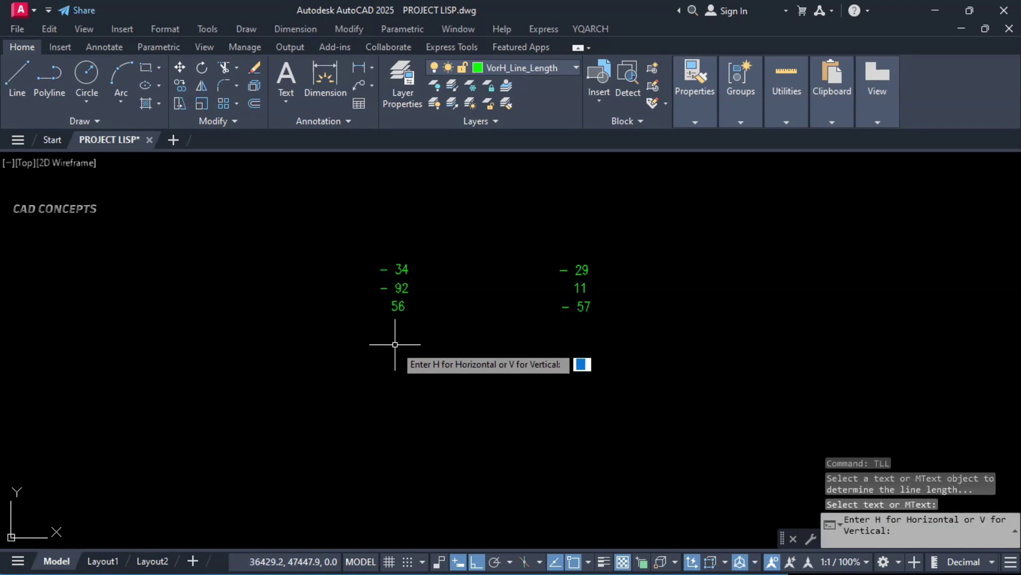
text(v)
key(Return)
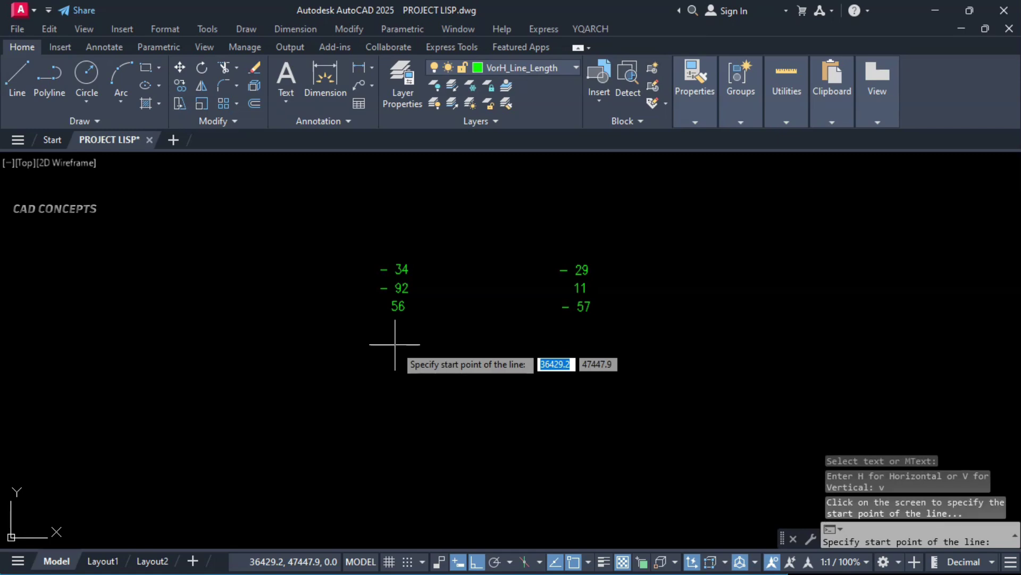
click(423, 322)
scroll(448, 380, up, 2)
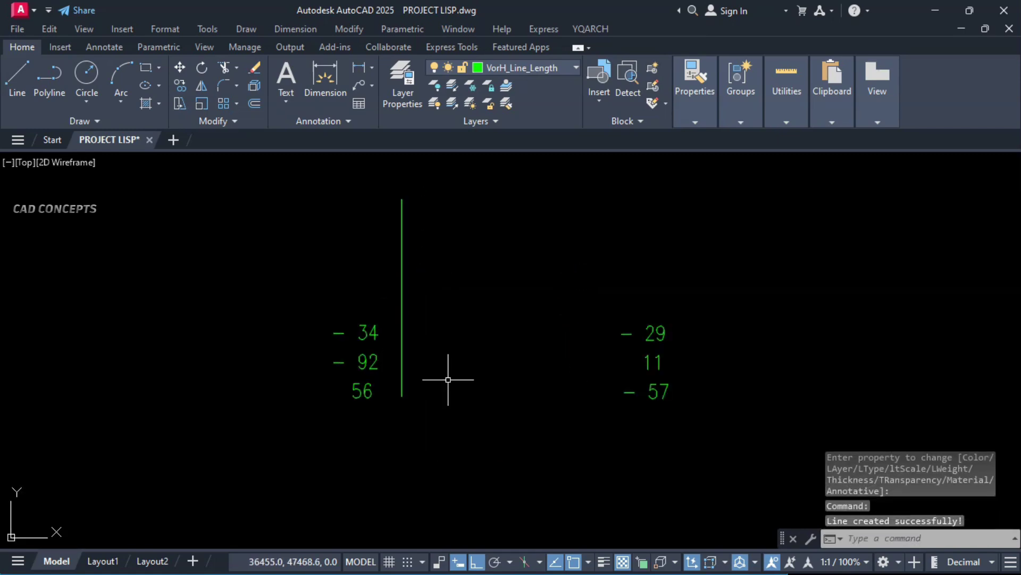
middle_drag(449, 378, 442, 381)
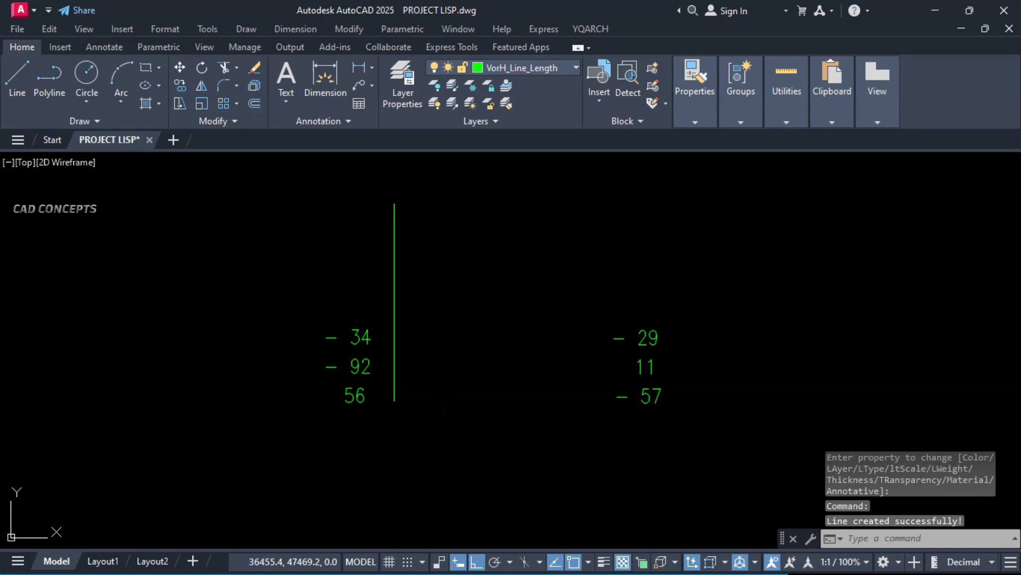
Repeat TLL on the text -92 to draw a vertical line, starting right of the first line near its upper end
key(Return)
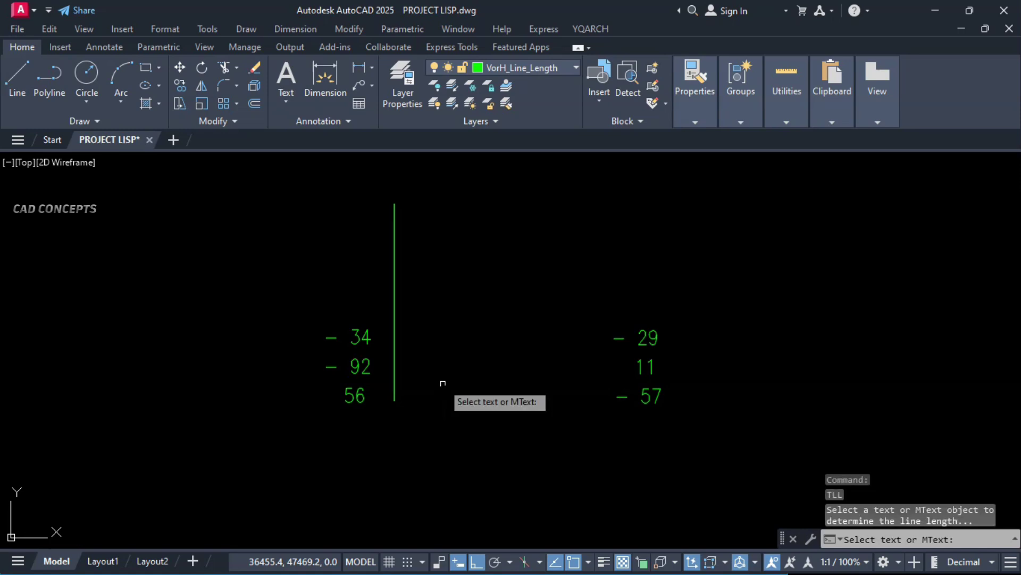
click(356, 368)
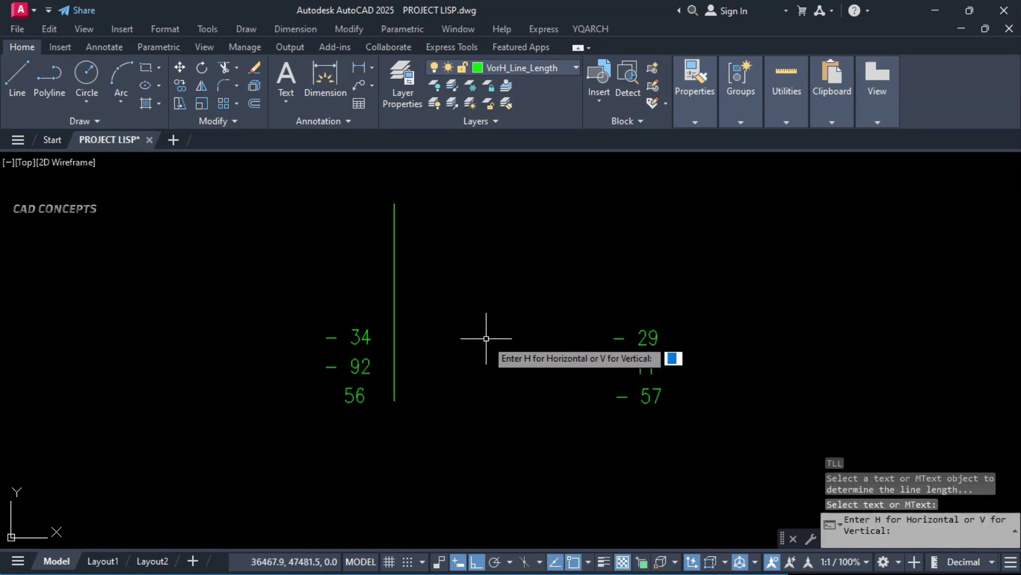
text(v)
key(Return)
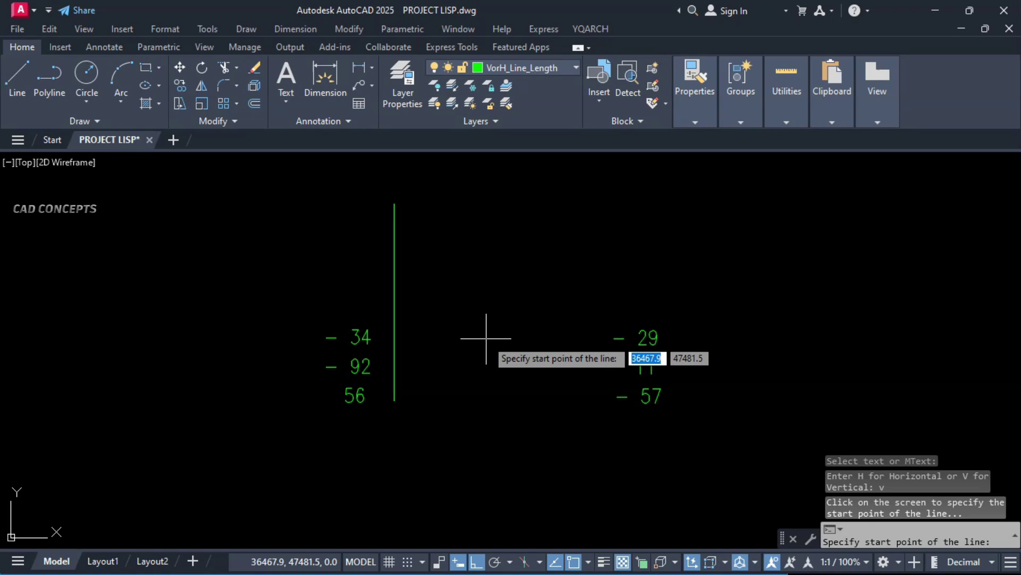
click(438, 208)
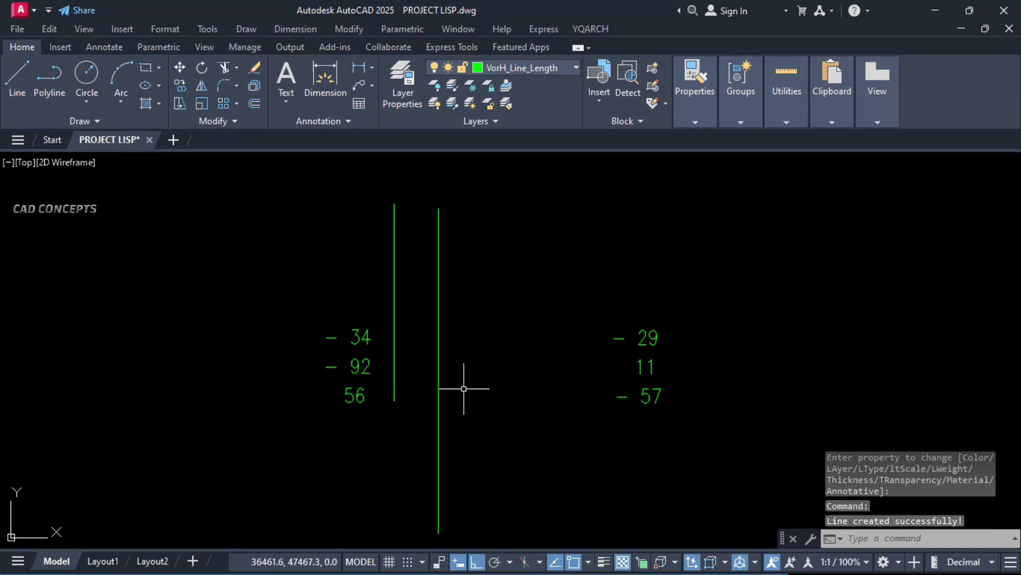
Repeat TLL on the text -34 to draw a third vertical line to the right of the other two
key(Return)
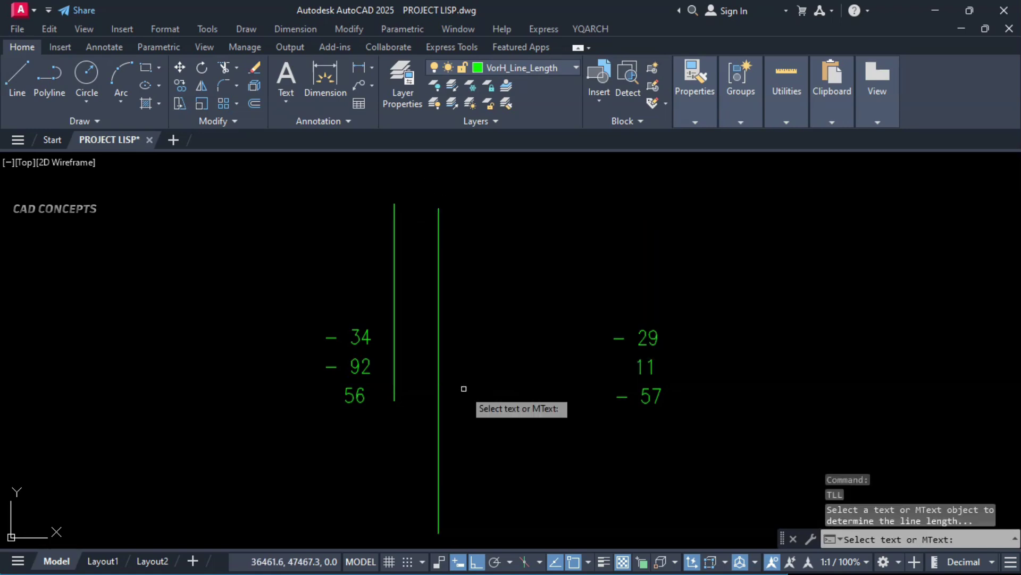
click(368, 338)
text(v)
key(Return)
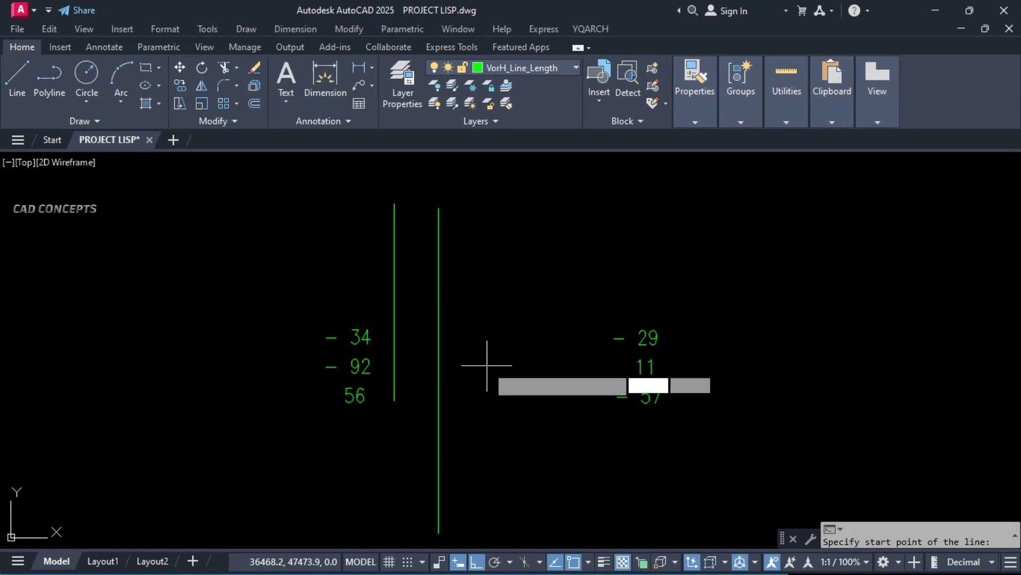
click(499, 235)
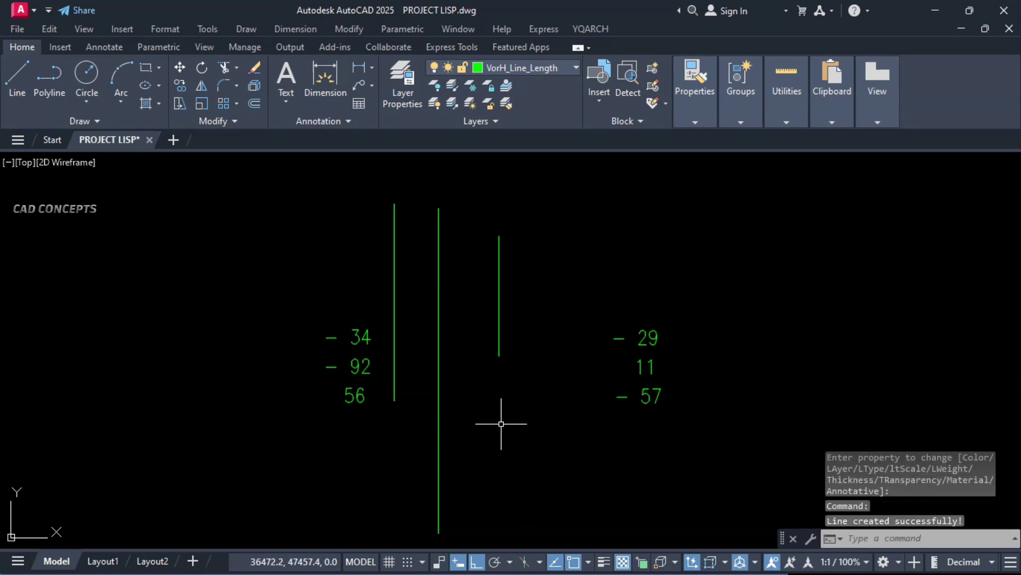
Run TLL on the text -29 to draw a horizontal line up and to the right of the second number column
text(TLL)
key(Return)
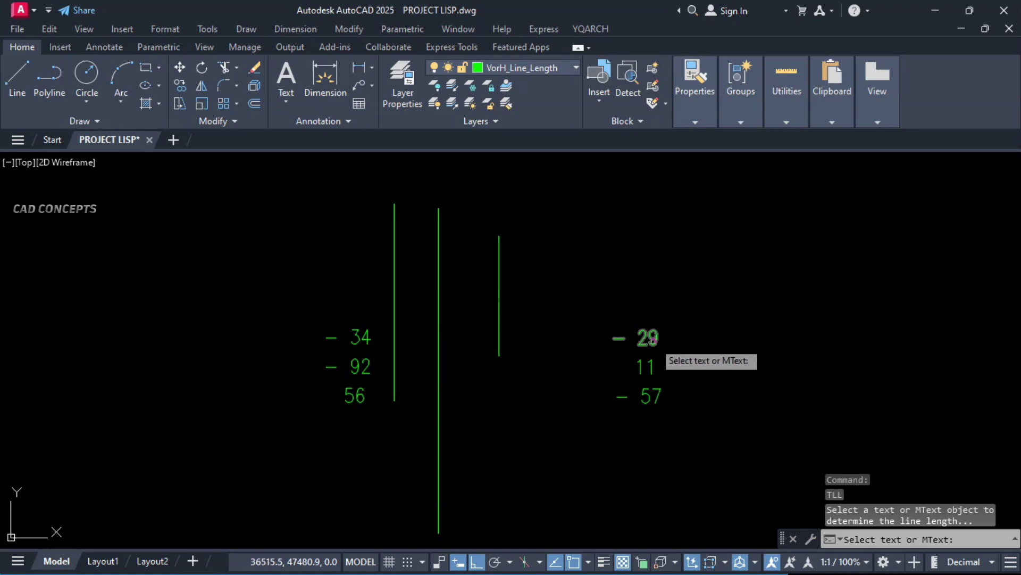
click(654, 339)
text(h)
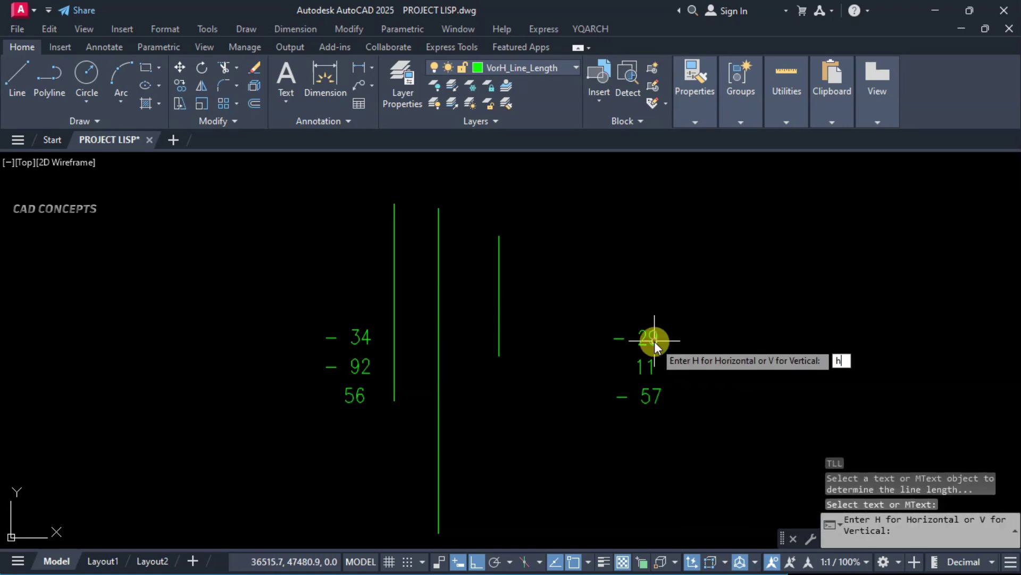
key(Return)
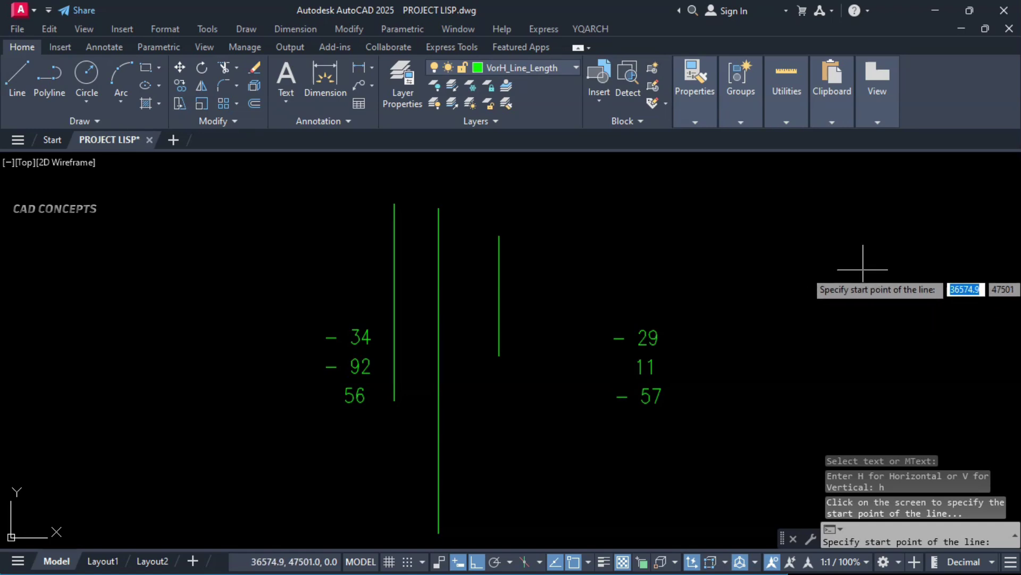
click(865, 269)
Run TLL on the text -57 to draw a horizontal line below the first horizontal line
text(TLL)
key(Return)
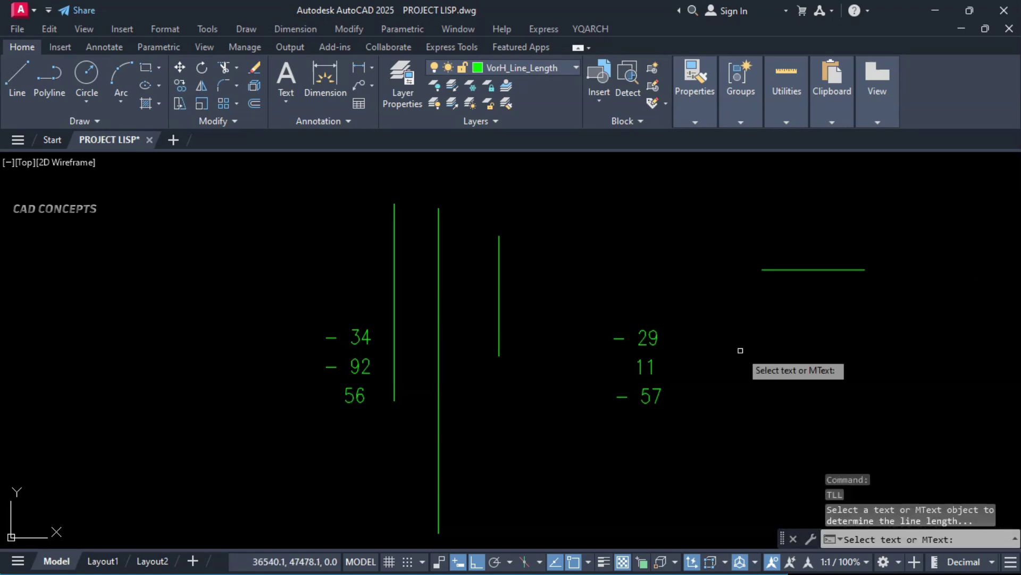
click(651, 394)
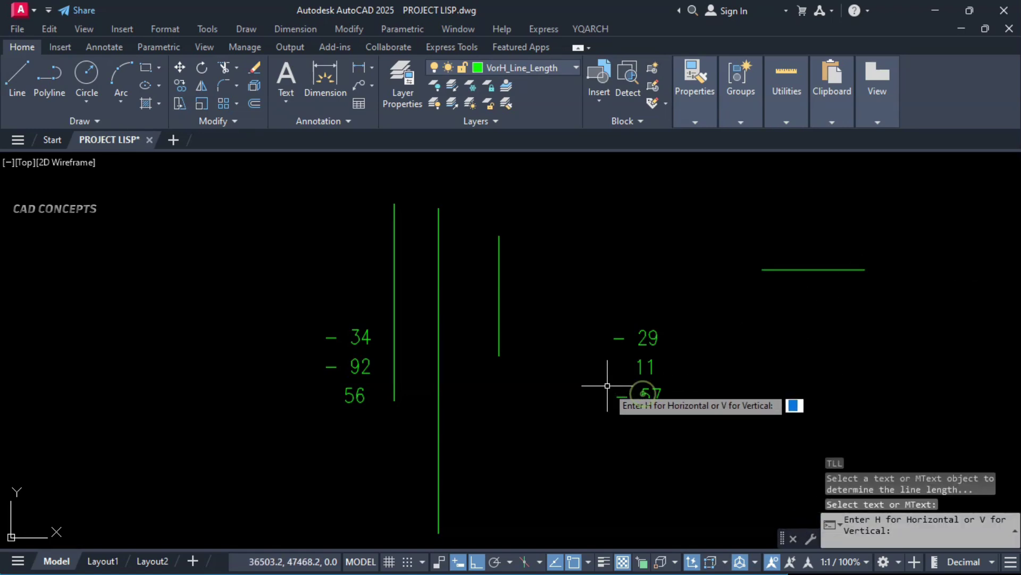
text(h)
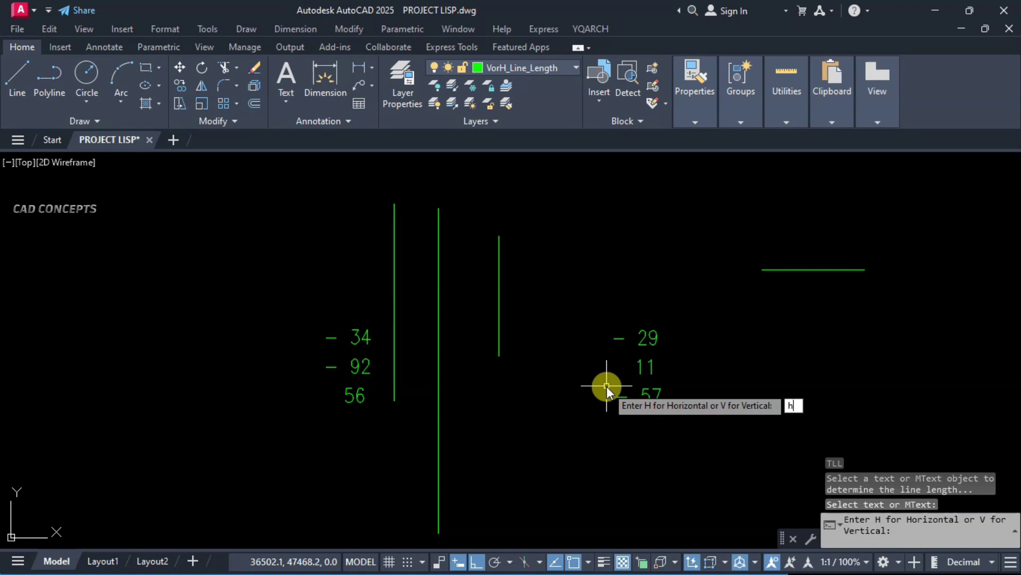
key(Return)
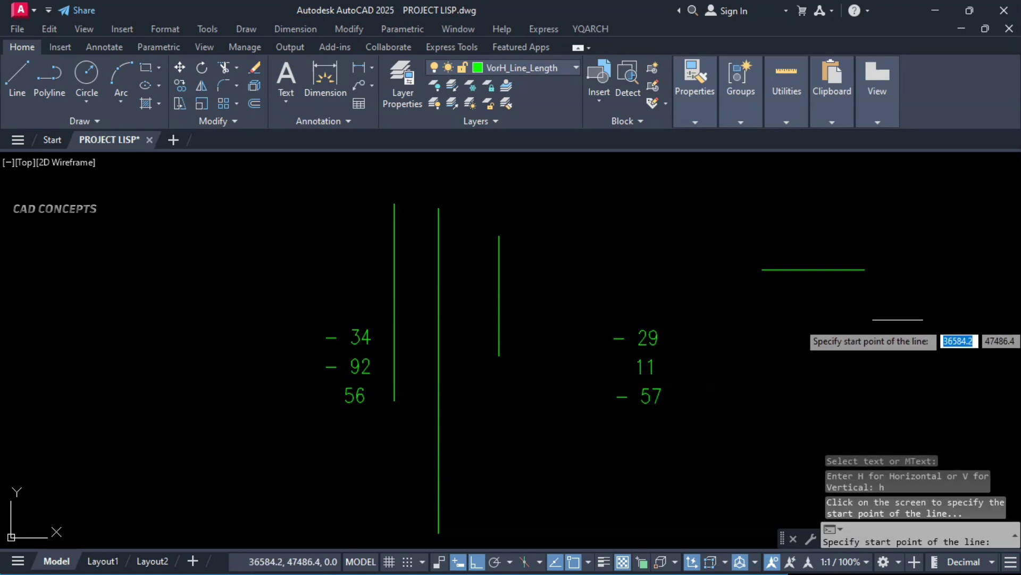
click(940, 318)
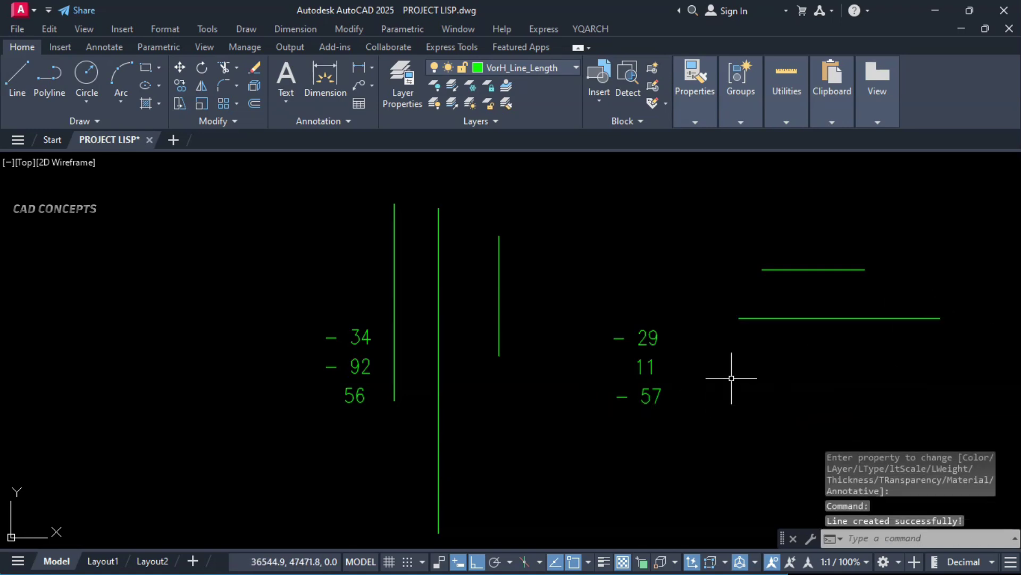
Repeat TLL on the text 11 to draw a short horizontal line below the other two horizontal lines
key(Return)
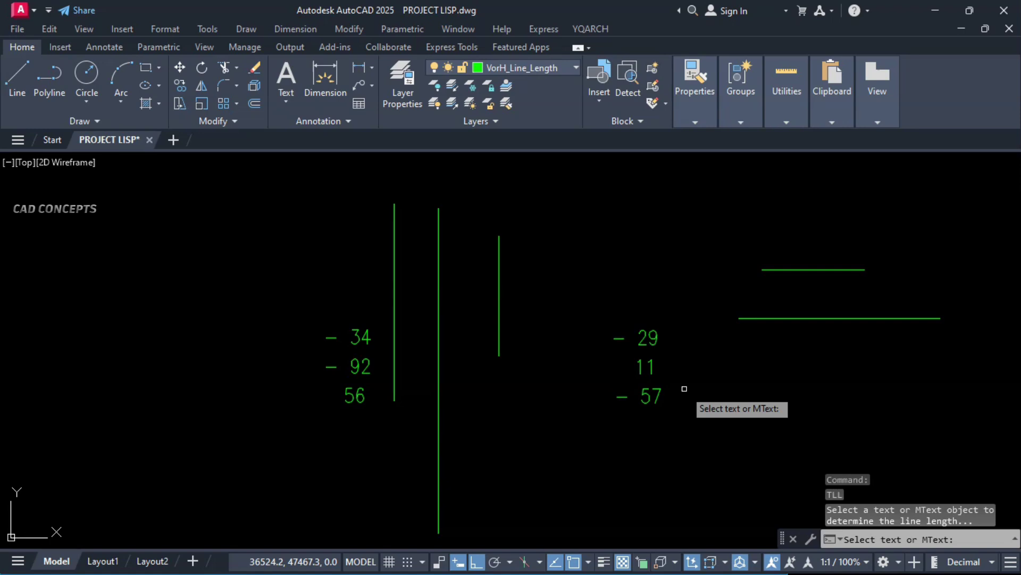
click(647, 366)
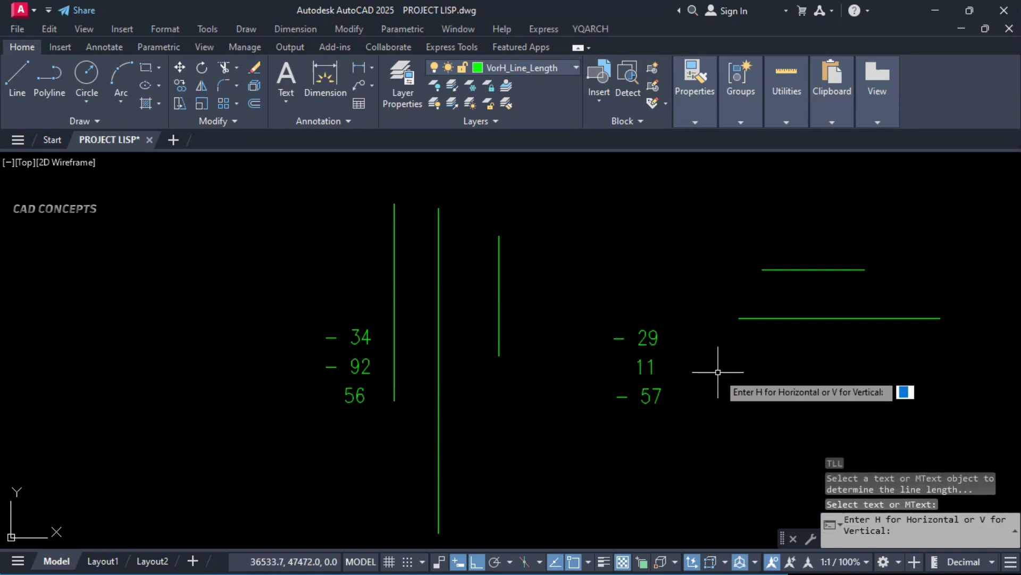
text(h)
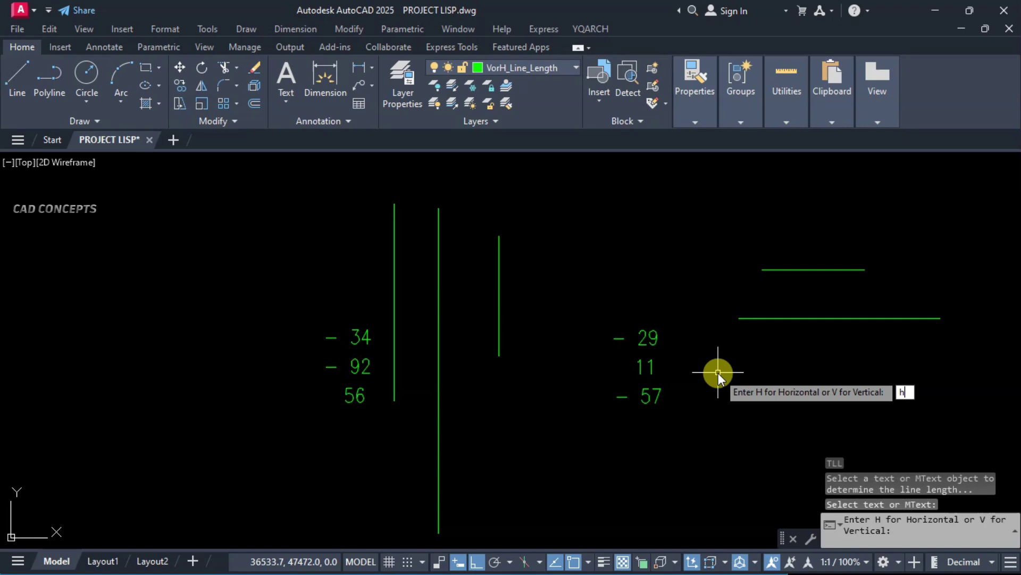
key(Return)
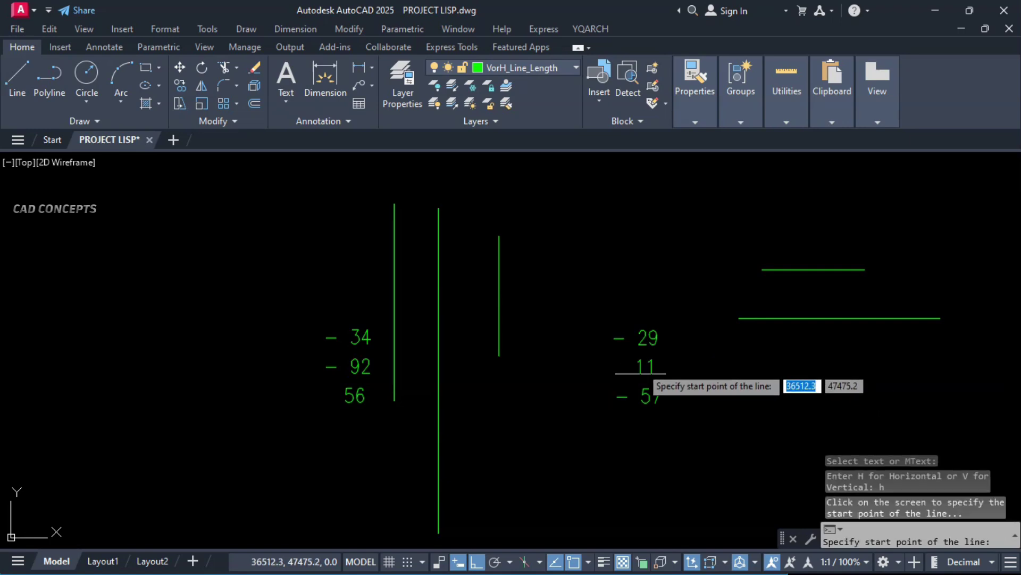
click(728, 367)
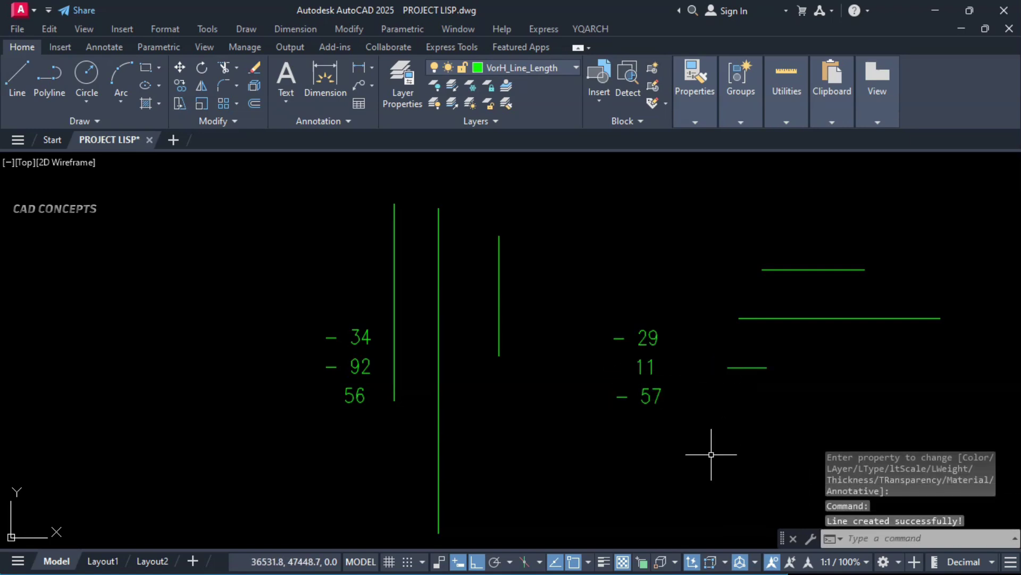
Add a linear dimension to the longest vertical line, placing it left of the first number column
click(358, 65)
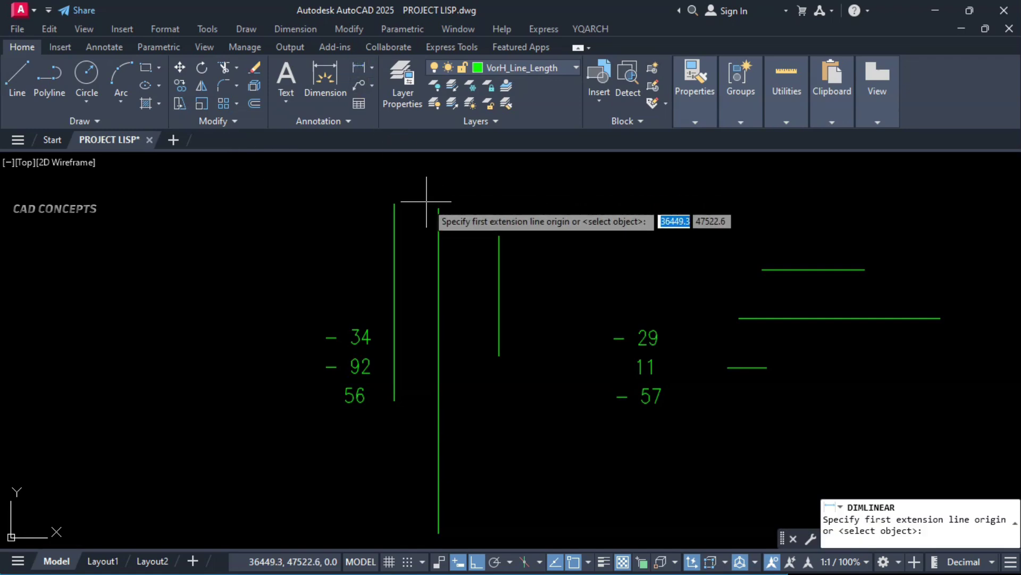
click(438, 208)
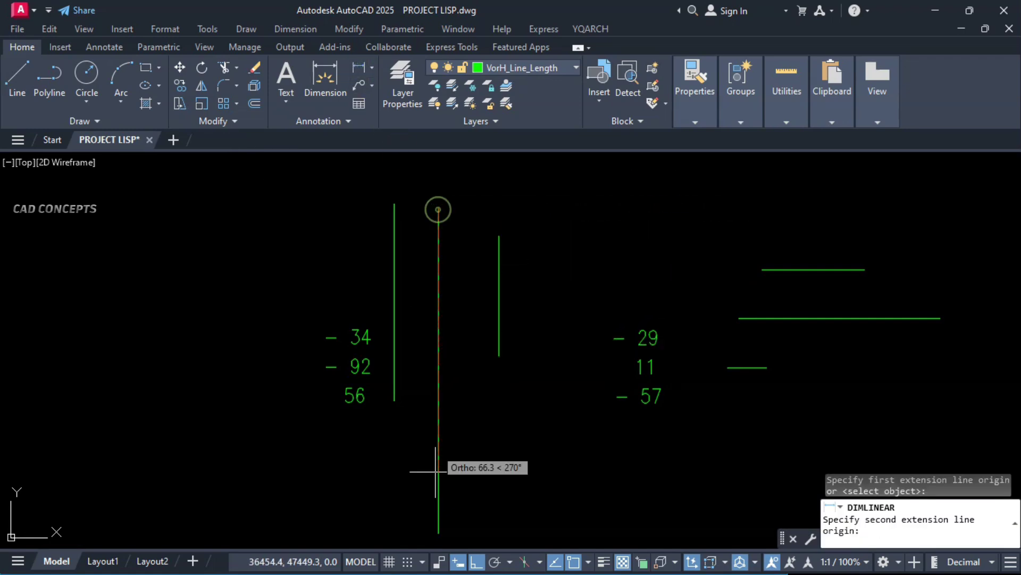
click(439, 532)
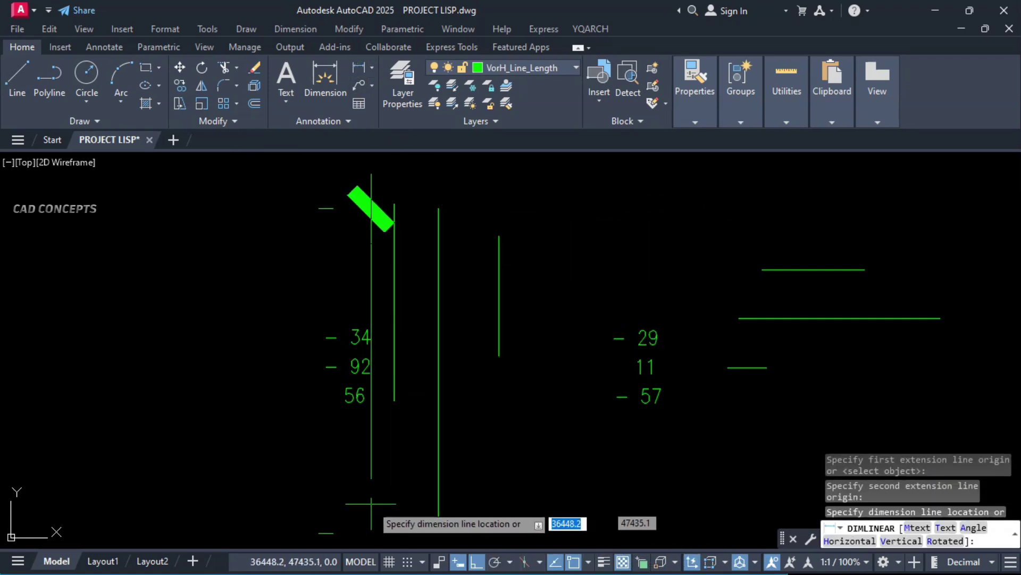
click(249, 495)
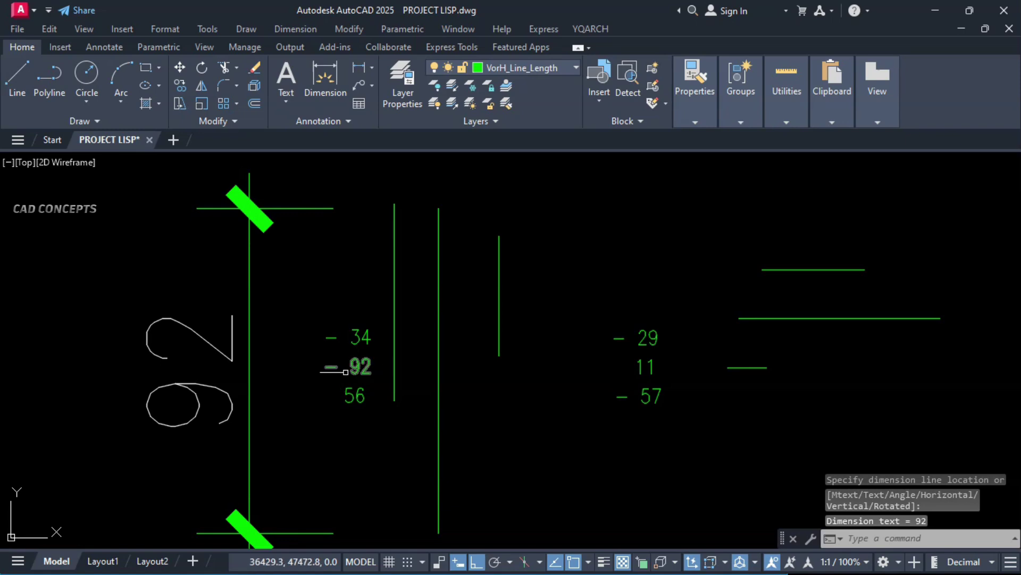
Add a linear dimension to the leftmost TLL line, placing it left of the existing dimension
right_click(343, 267)
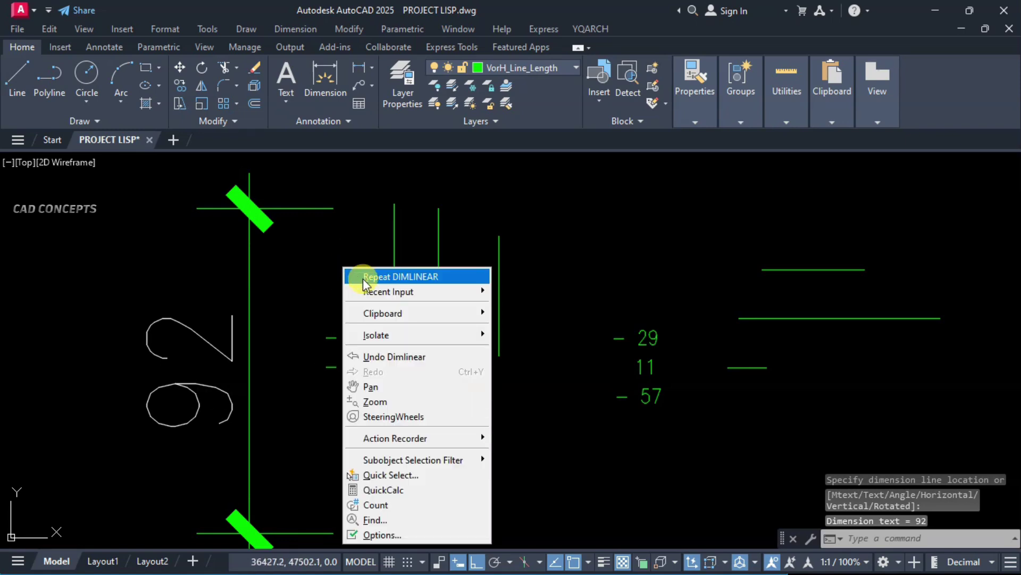
click(362, 276)
click(394, 202)
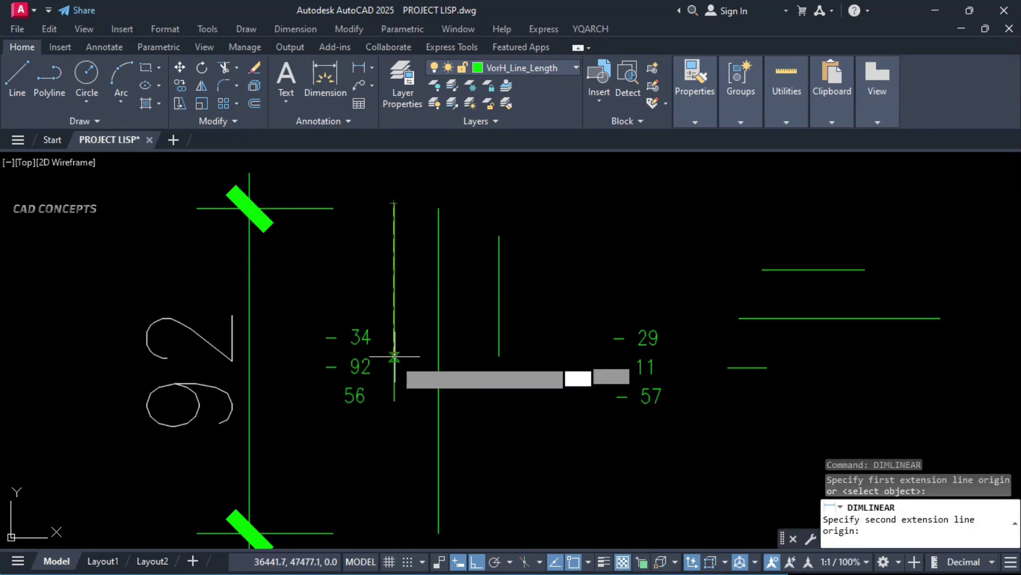
click(395, 400)
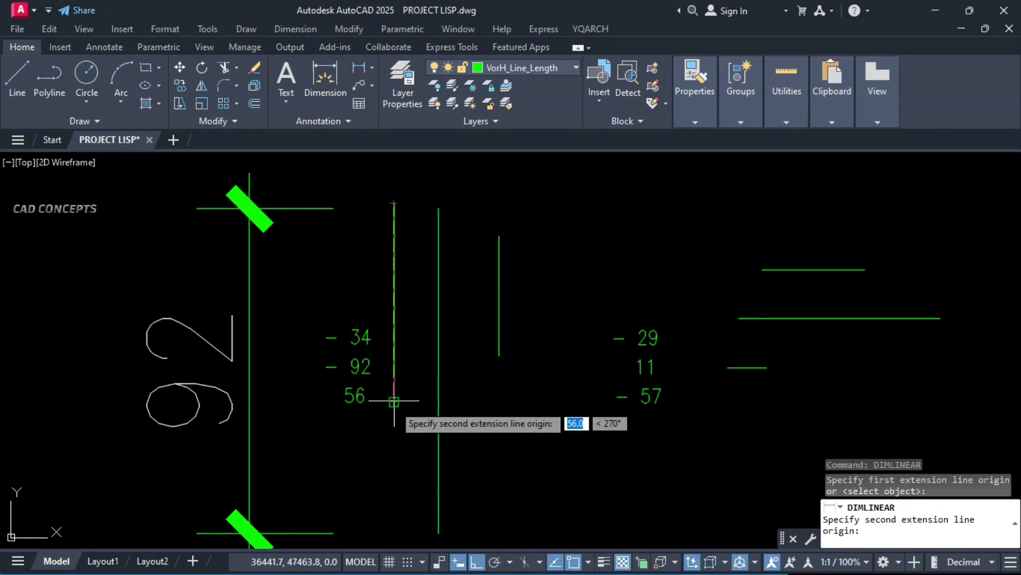
click(394, 400)
click(124, 458)
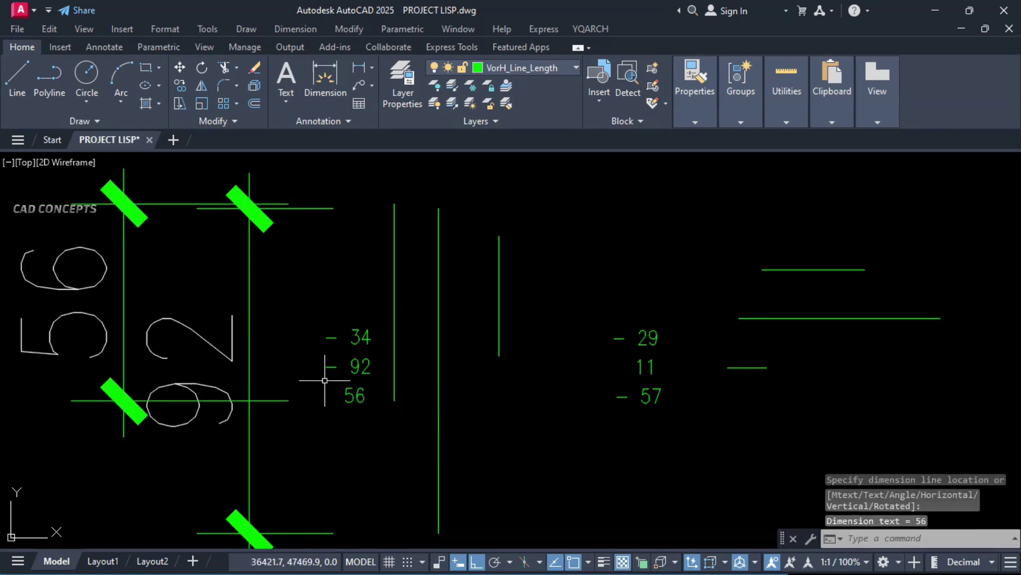
Add a linear dimension to the shortest vertical line, placing the dimension line to its right
click(359, 69)
click(497, 236)
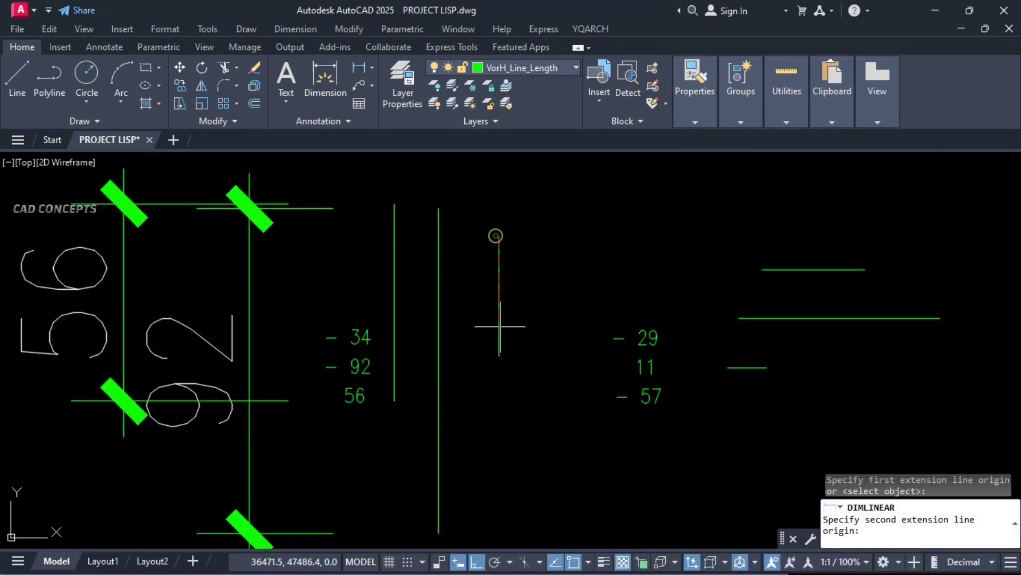
click(499, 354)
click(553, 388)
Add a linear dimension to the uppermost horizontal line, placing the dimension line just above it
click(361, 69)
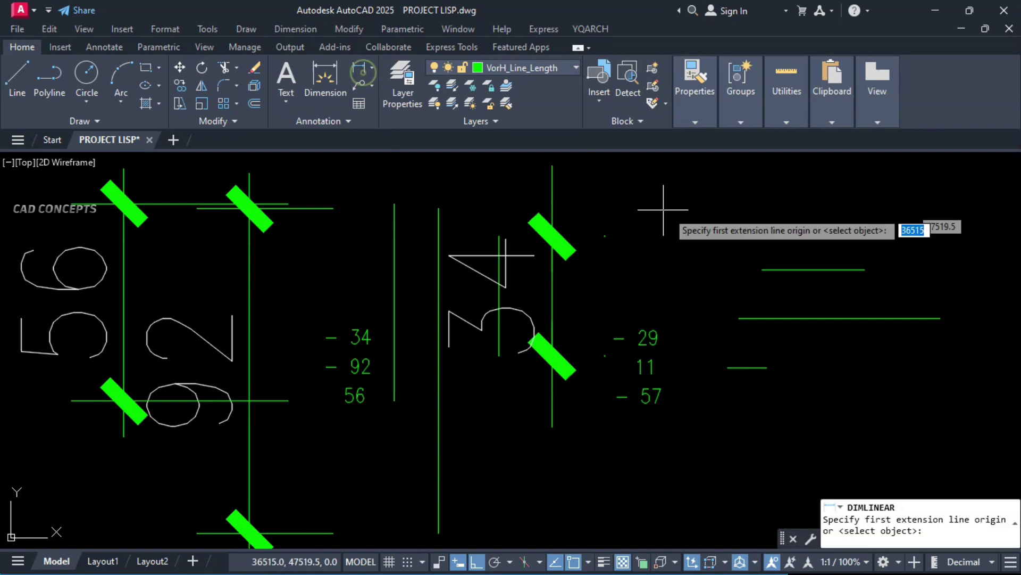
click(762, 270)
click(864, 269)
click(819, 252)
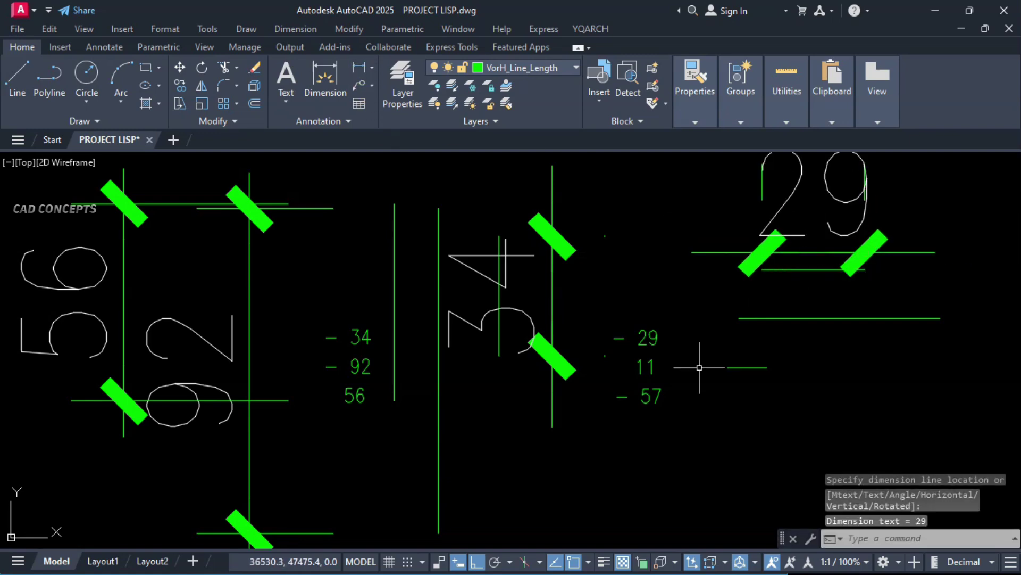
Add a linear dimension to the longest horizontal line, placing the dimension line below the short horizontal line
click(359, 68)
click(739, 318)
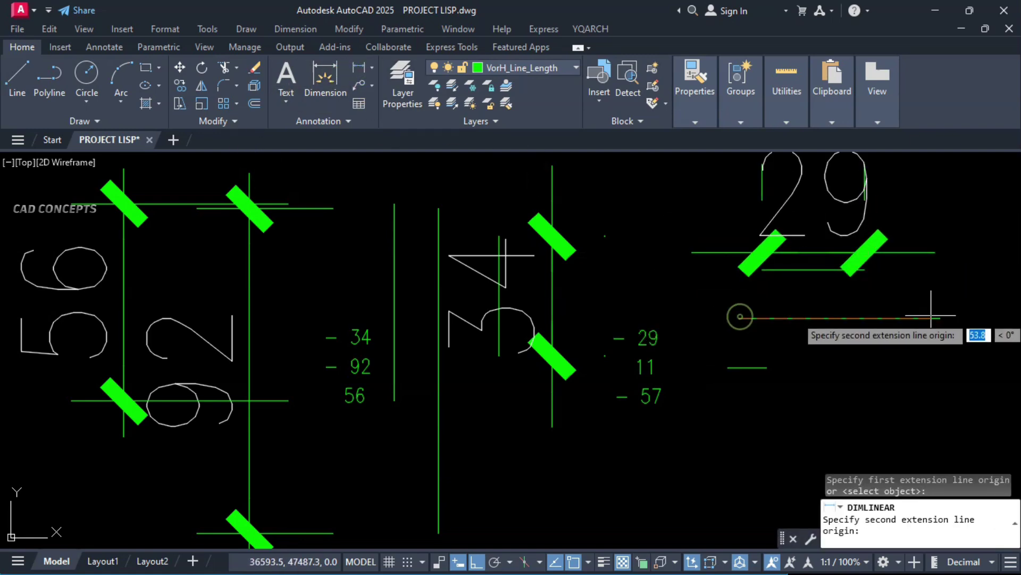
click(940, 318)
click(775, 422)
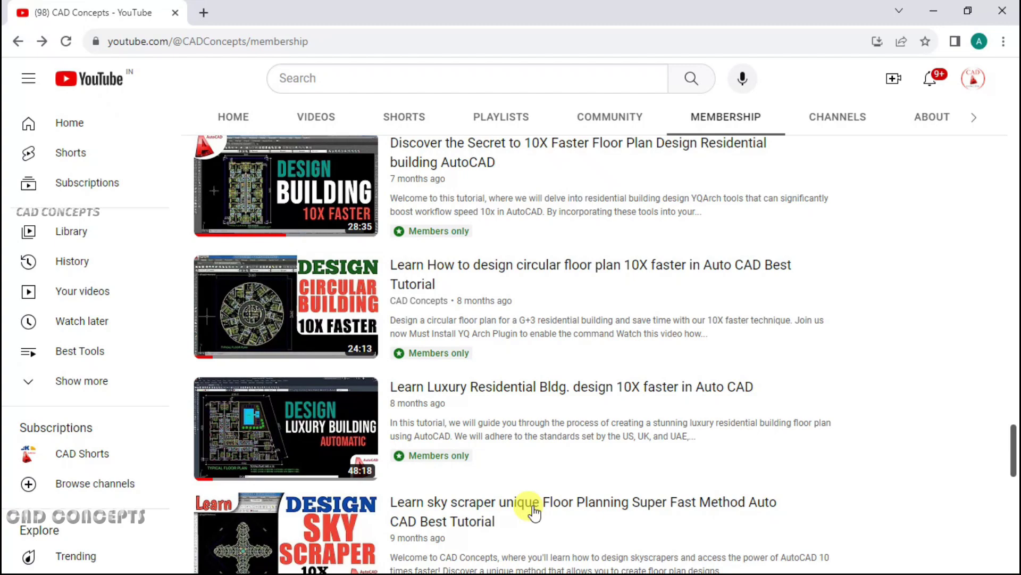
Look through the members-only LISP tutorials, download posts and floor plan videos on the CAD Concepts YouTube membership page
scroll(534, 512, up, 3)
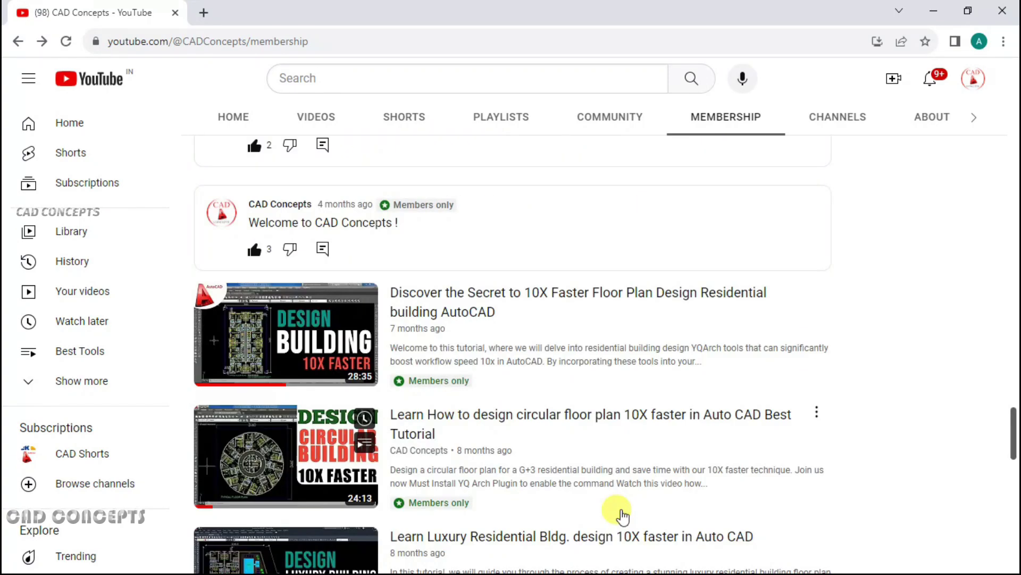
scroll(623, 514, up, 15)
scroll(533, 513, down, 10)
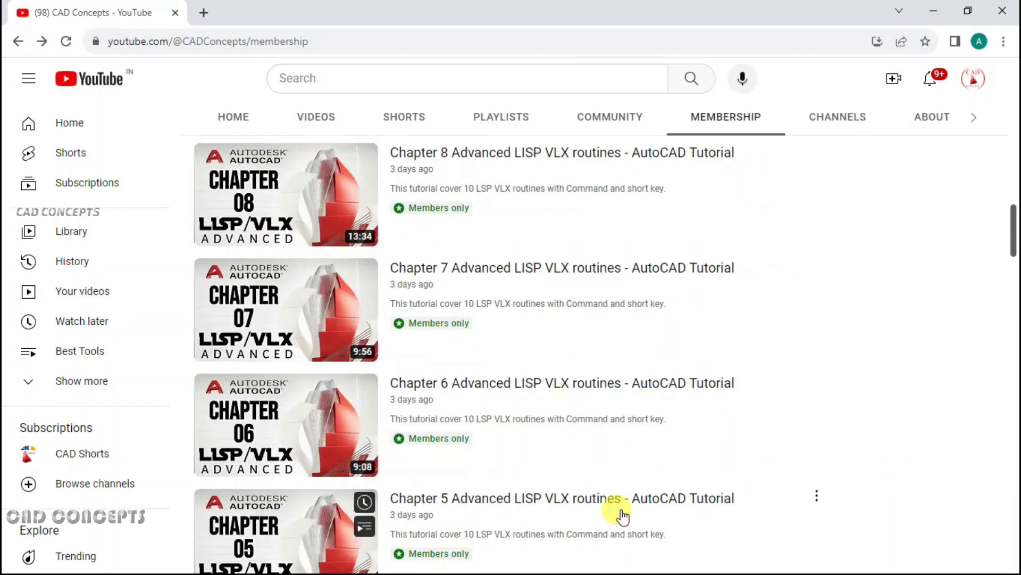
scroll(534, 512, up, 8)
scroll(621, 513, down, 12)
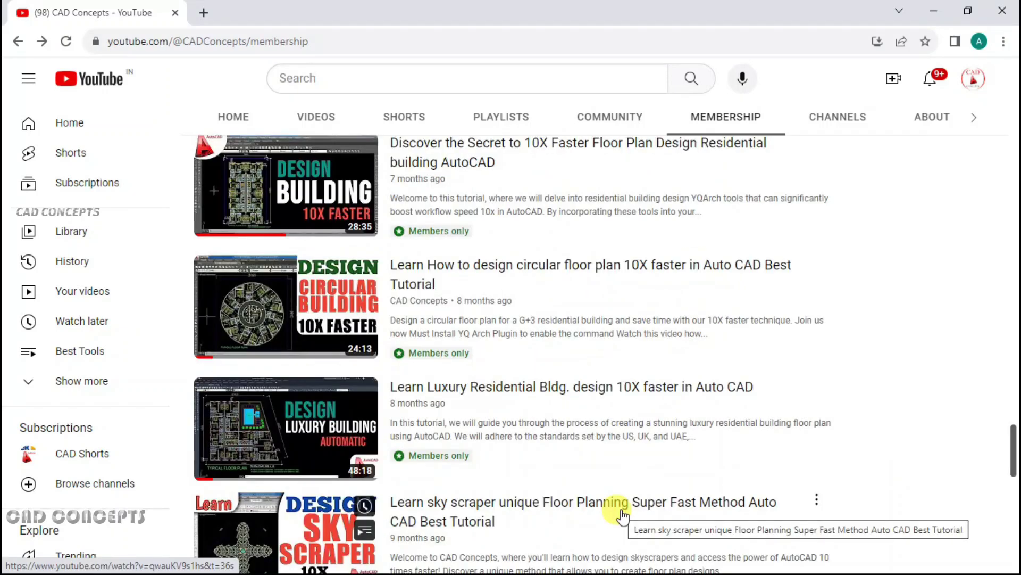
scroll(622, 514, up, 8)
scroll(620, 515, down, 4)
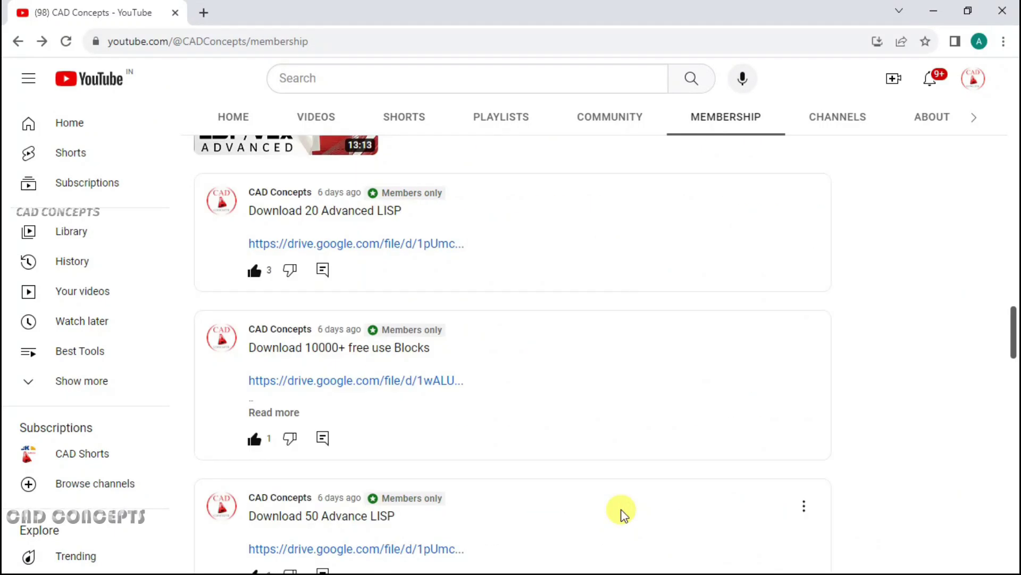
scroll(623, 513, up, 7)
scroll(898, 471, down, 14)
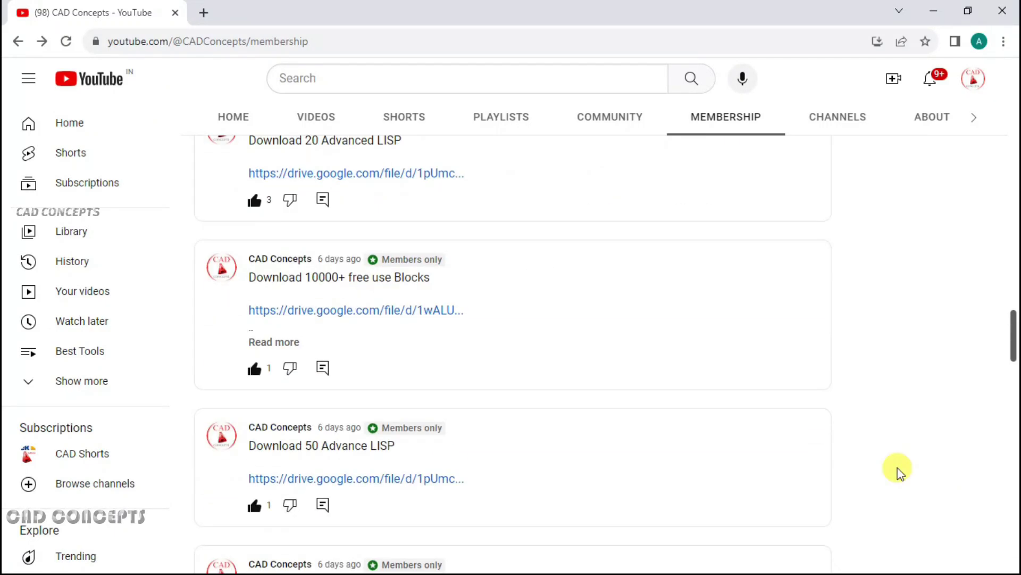
scroll(899, 472, down, 7)
scroll(511, 447, up, 7)
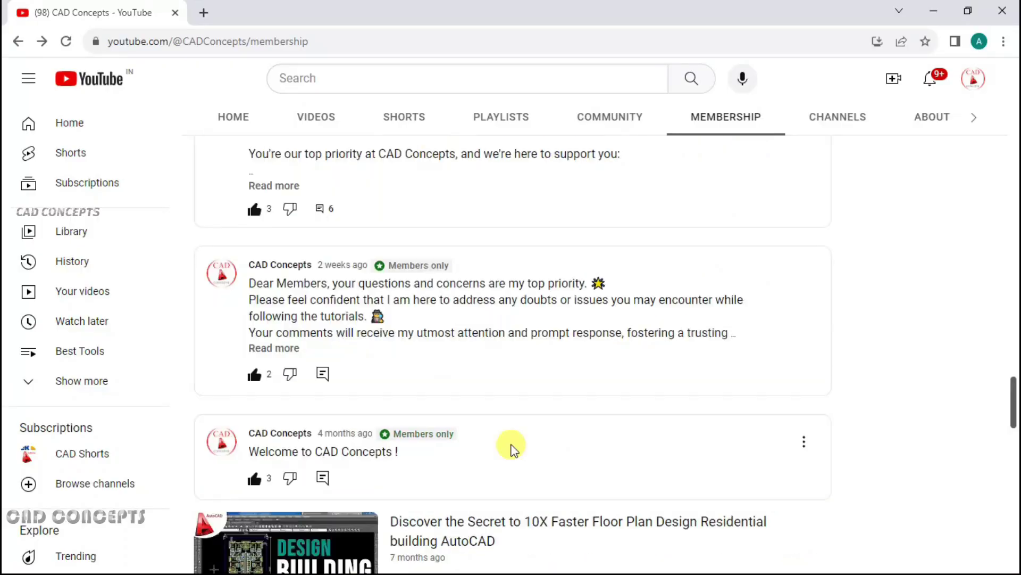